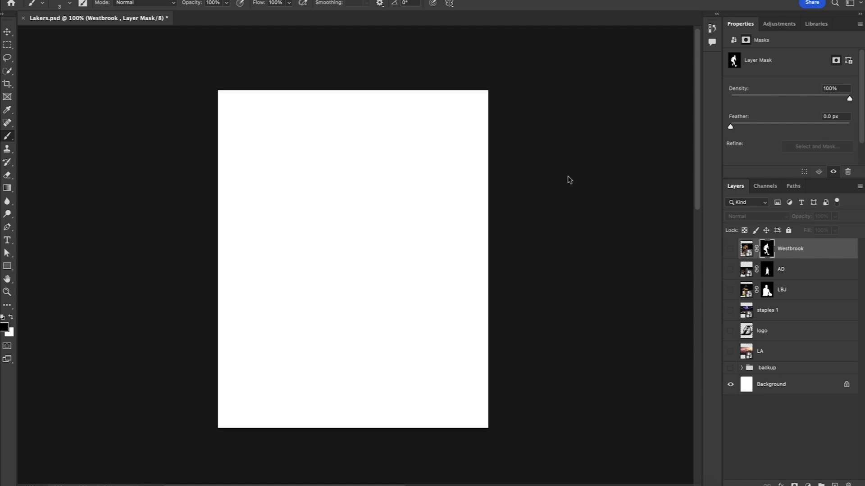
Step: Preview the Westbrook and AD cutouts one at a time, and leave only the LBJ layer showing
click(730, 249)
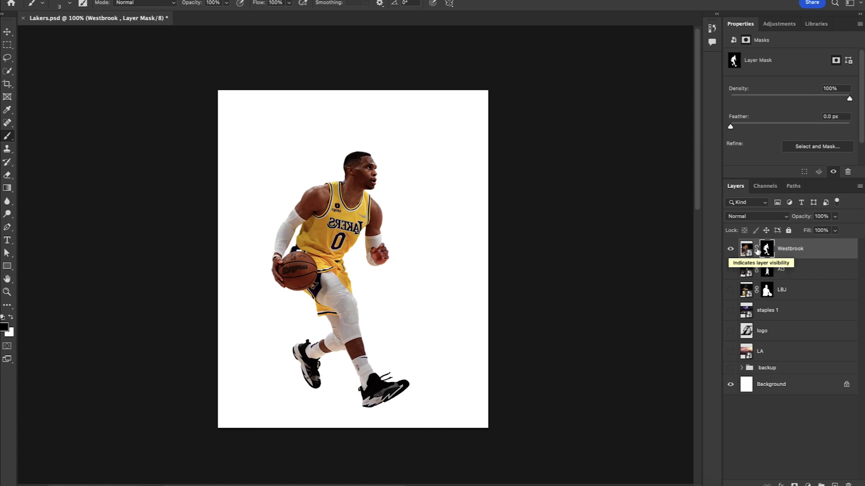
click(730, 249)
click(729, 269)
click(730, 269)
click(730, 294)
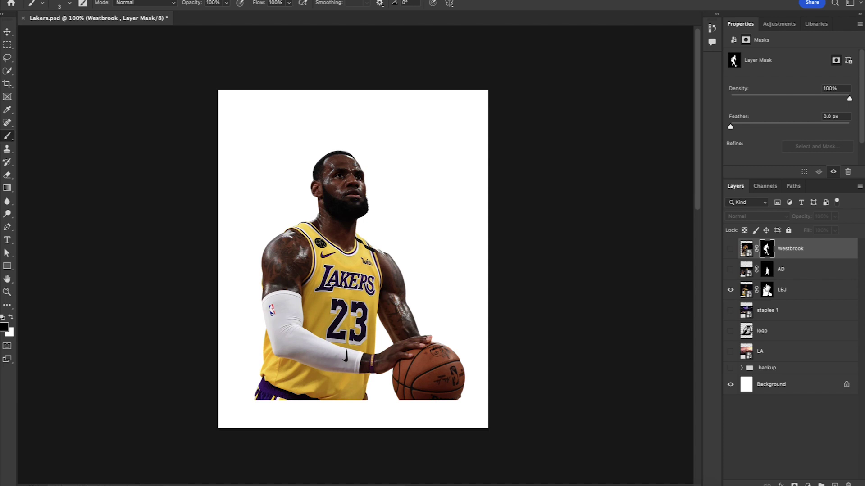
Step: Compare the LBJ, AD and Westbrook cutouts with and without their layer masks, finishing with Westbrook and AD hidden
shift+click(767, 291)
shift+click(767, 292)
click(730, 269)
shift+click(766, 270)
shift+click(767, 270)
click(730, 249)
shift+click(767, 250)
shift+click(766, 251)
drag(731, 249, 730, 270)
Step: Enlarge the LBJ layer proportionally to about 1583 px square and position the player to fill most of the canvas
click(747, 291)
key(ctrl+t)
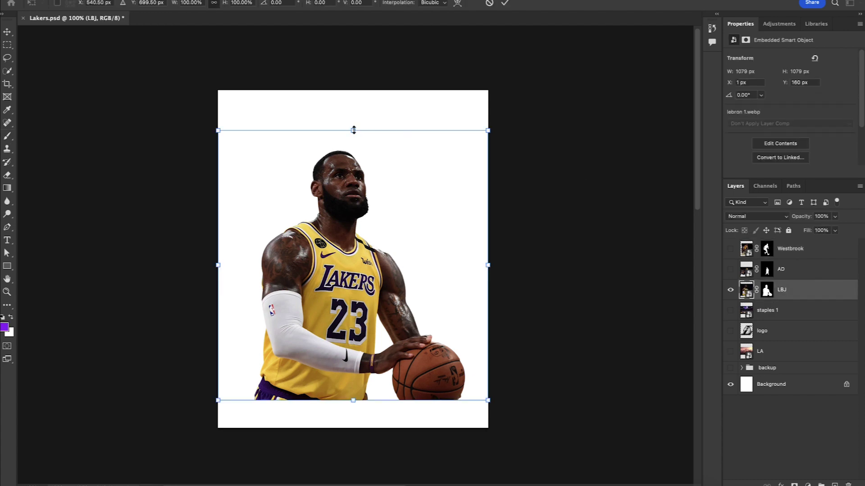
drag(354, 130, 363, 58)
drag(330, 177, 361, 178)
drag(383, 62, 382, 77)
drag(362, 223, 356, 209)
key(Return)
key(b)
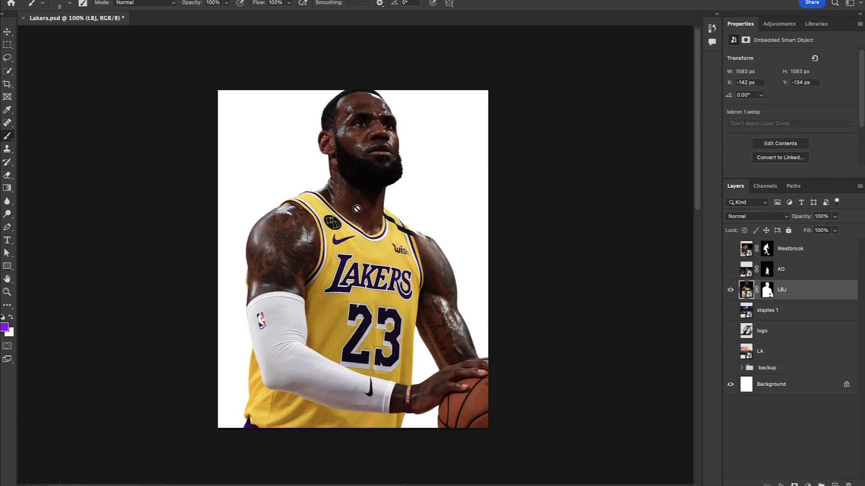
Step: Show the LA layer behind the player, enlarge it proportionally to about 2119 × 1350 px, and shift it left across the full canvas
click(730, 352)
click(730, 289)
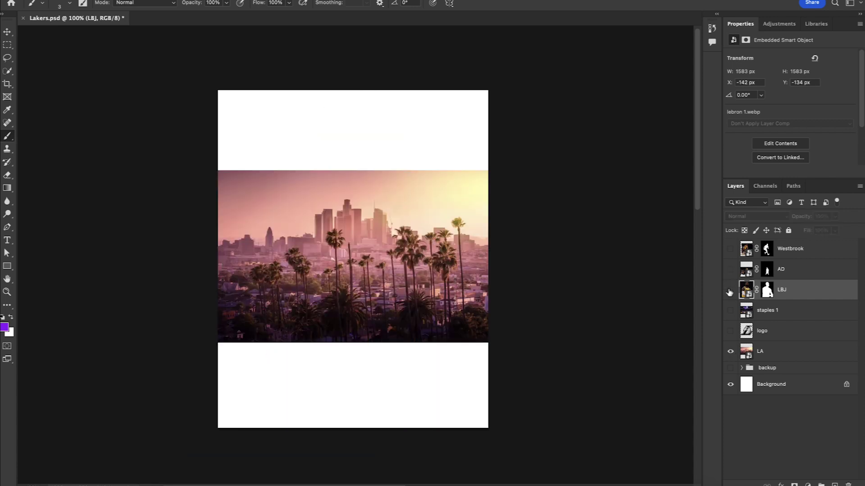
click(729, 291)
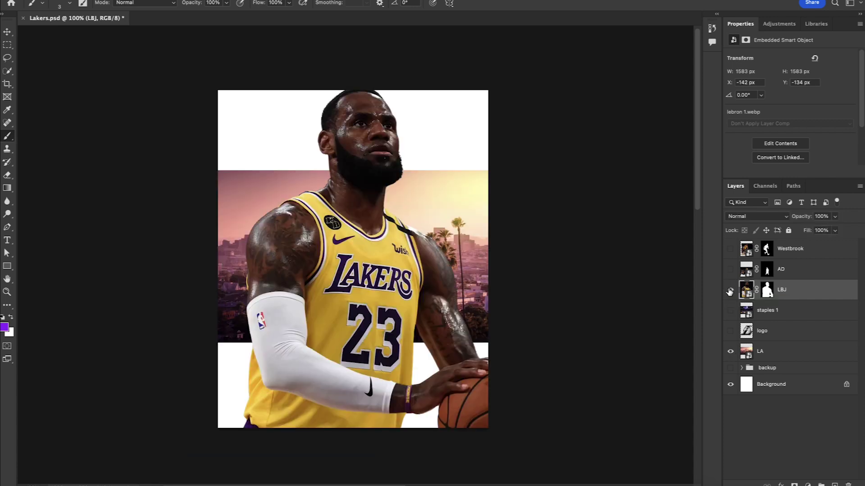
click(768, 352)
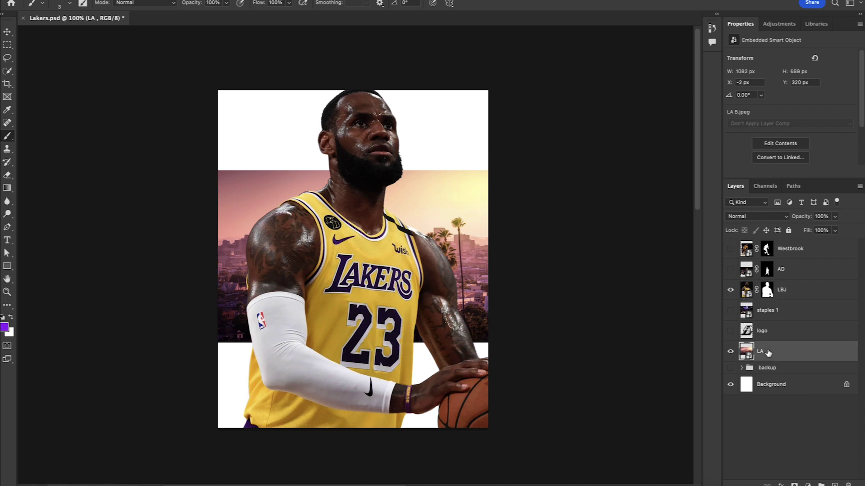
key(ctrl+t)
drag(354, 171, 382, 90)
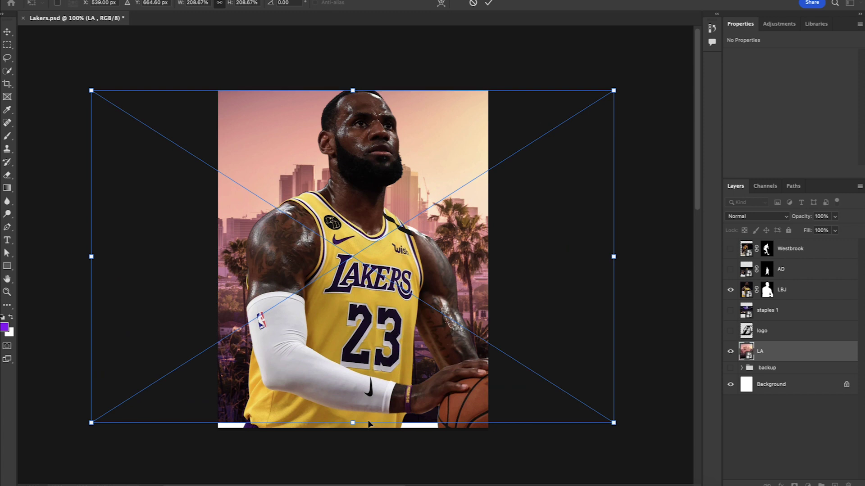
drag(353, 423, 358, 426)
drag(431, 368, 406, 368)
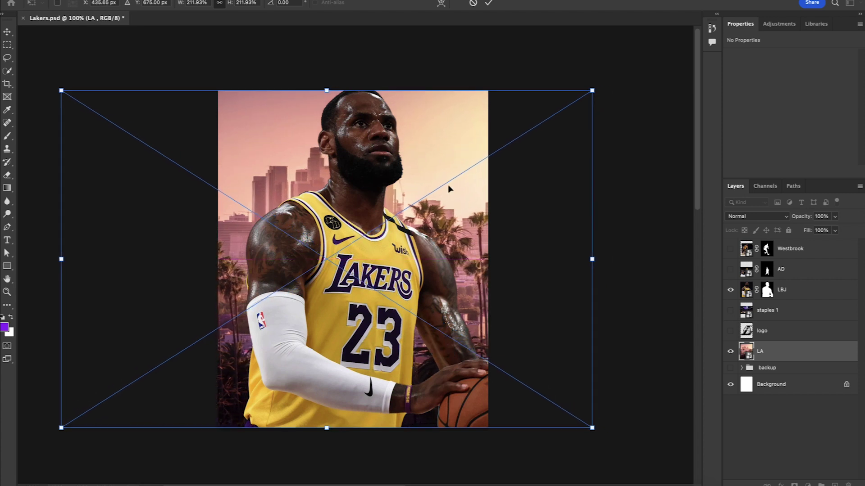
key(Return)
key(b)
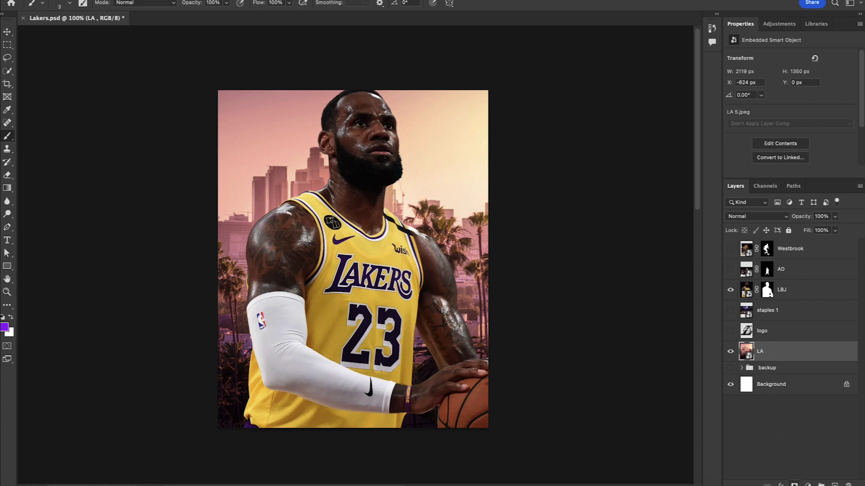
Step: Add a layer mask to the LA layer and draw a closed Pen path around the left half of the canvas
key(ctrl+plus)
click(793, 485)
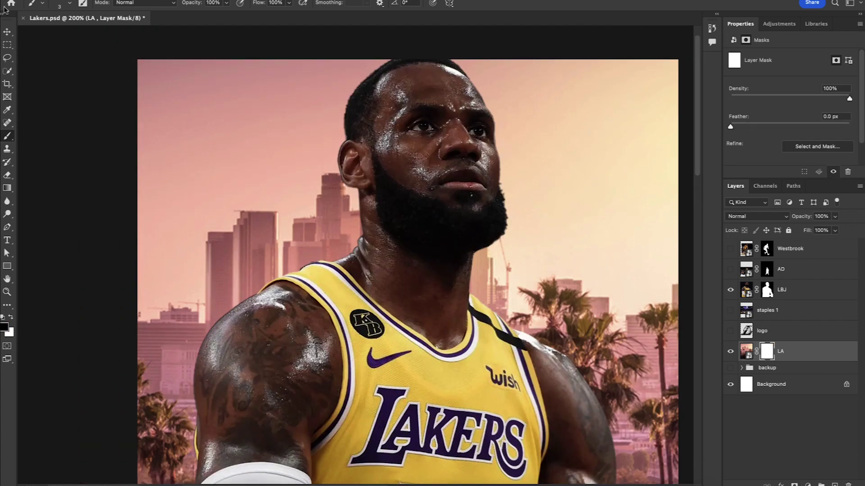
key(p)
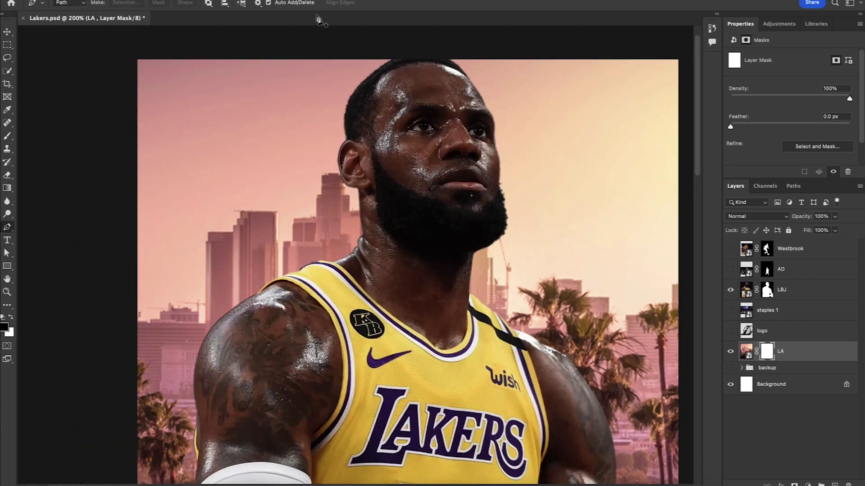
click(402, 45)
scroll(411, 226, down, 10)
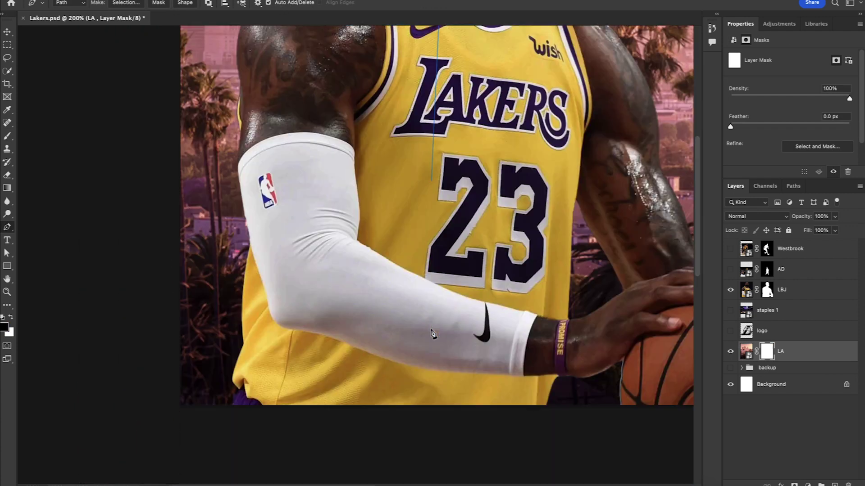
shift+click(443, 323)
scroll(133, 326, up, 10)
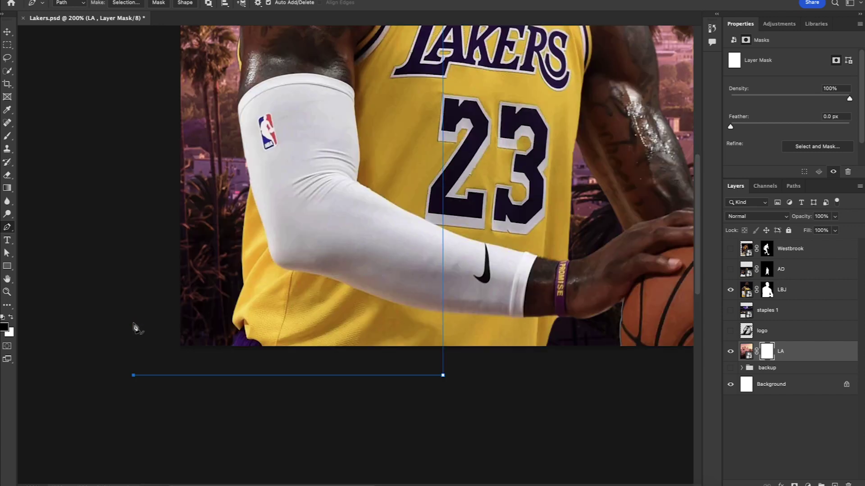
click(163, 137)
click(451, 148)
Step: Convert the path to a selection and fill it with black on the LA mask to hide the skyline's left half
right_click(386, 224)
click(420, 272)
click(488, 191)
key(alt+BackSpace)
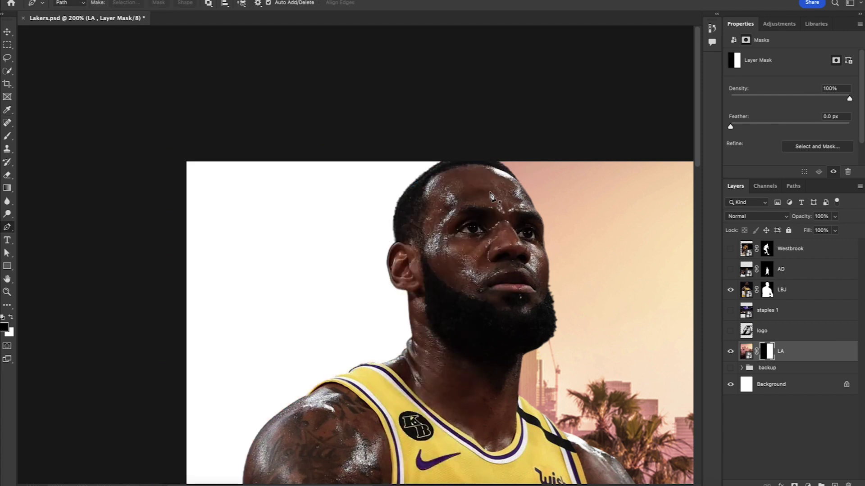
key(super+minus)
scroll(492, 197, down, 5)
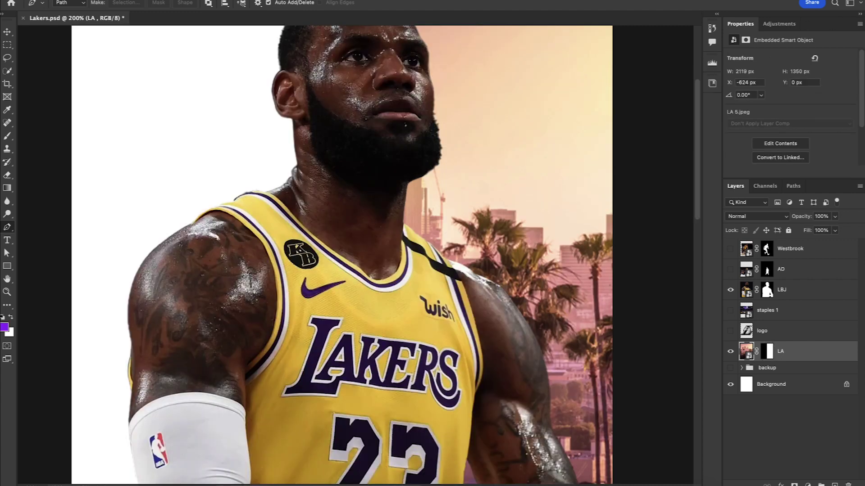
Step: Show the Navigator panel and keep it docked beside Properties and Adjustments
click(331, 0)
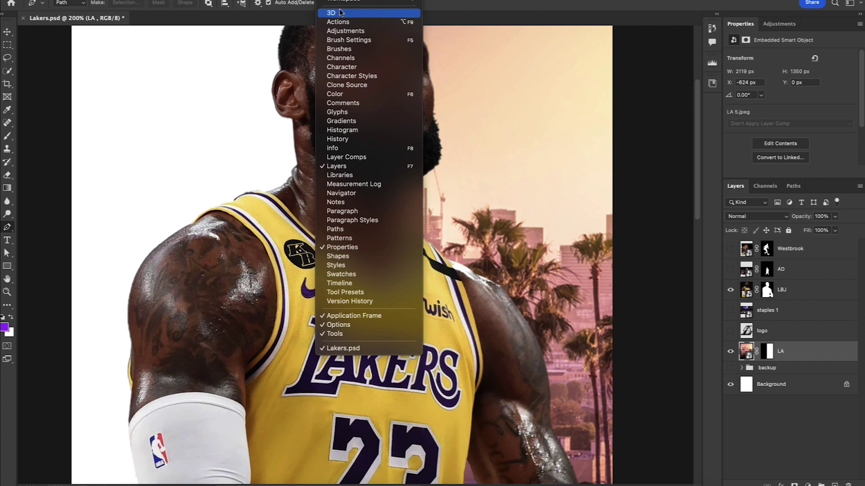
click(337, 193)
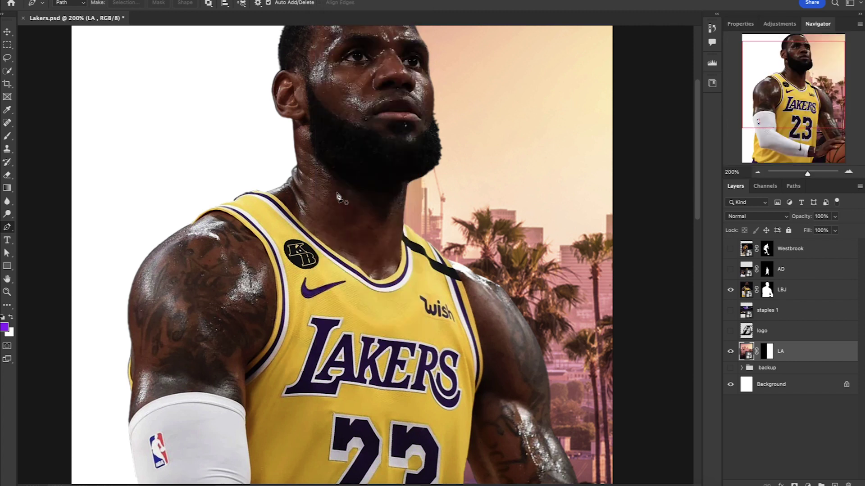
mouse_move(815, 24)
mouse_down()
mouse_move(628, 88)
mouse_move(768, 47)
mouse_move(811, 24)
mouse_up()
Step: Add a Hue/Saturation adjustment clipped to the LA layer and set its saturation to -100
click(808, 484)
click(819, 355)
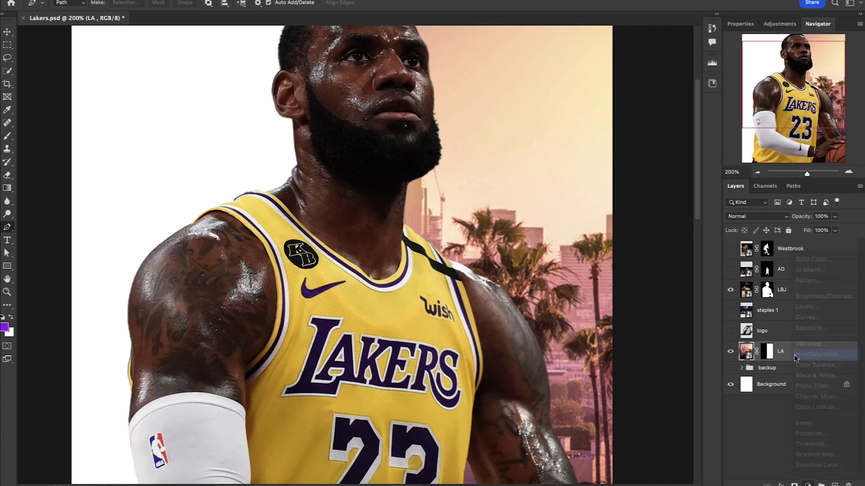
alt+click(745, 359)
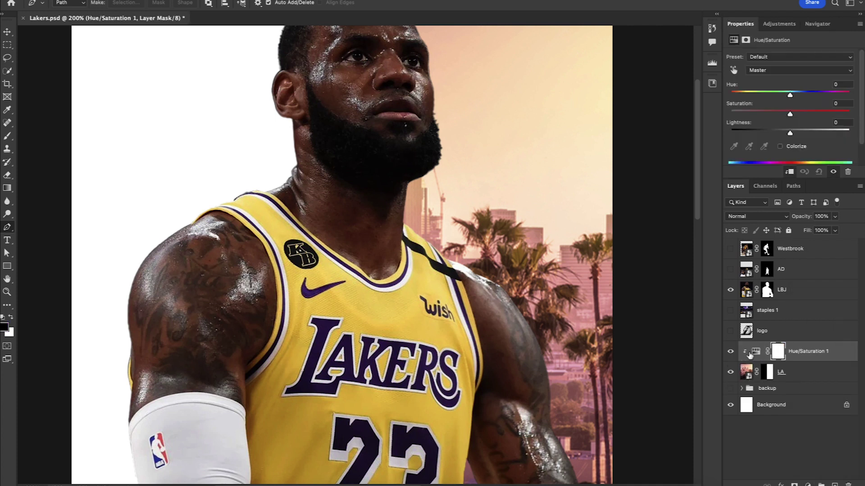
drag(789, 114, 712, 125)
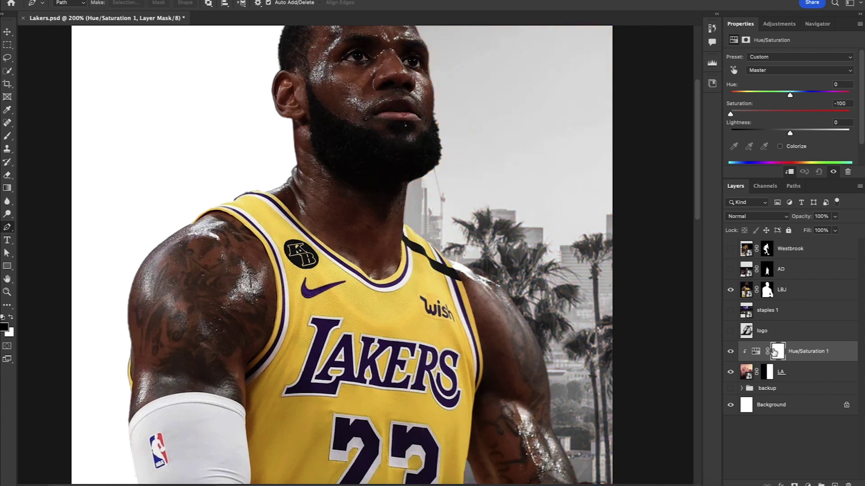
Step: Add a Levels adjustment clipped to the LA layer, with the black input at 15 and midtones at 1.18
click(808, 485)
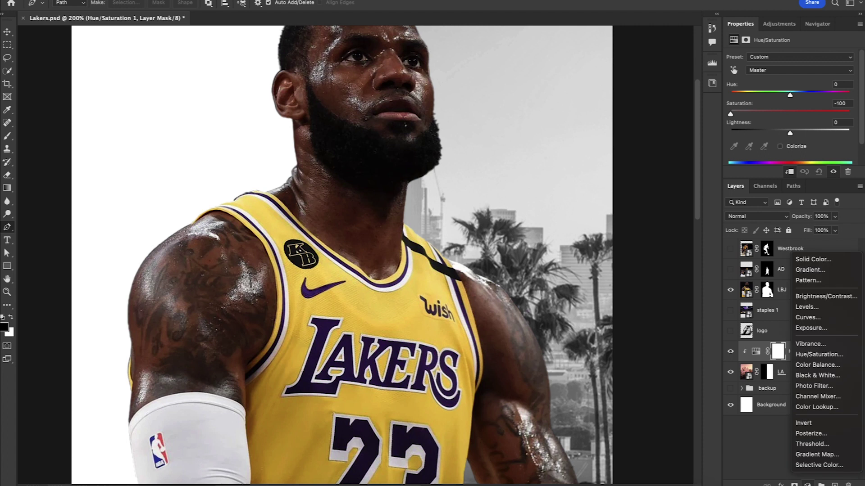
click(811, 308)
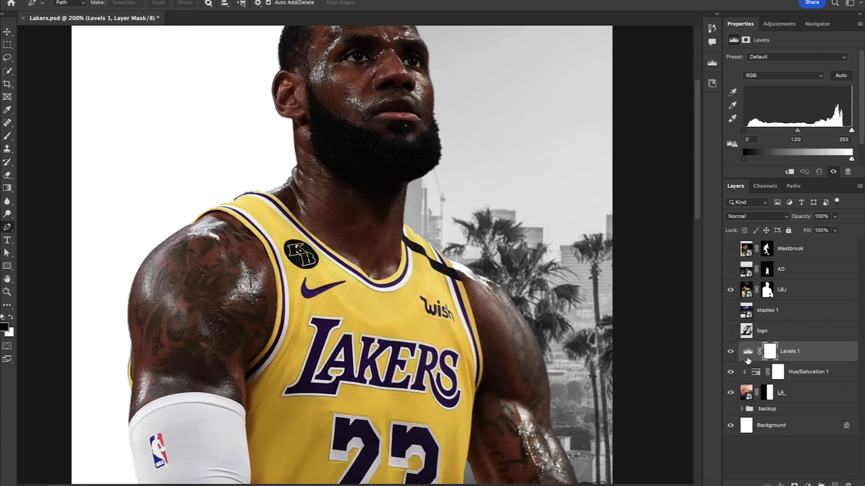
alt+click(747, 358)
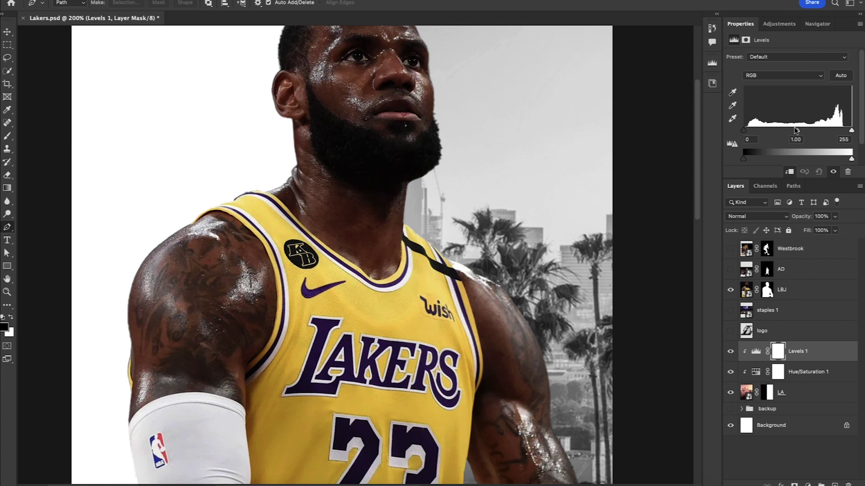
mouse_move(797, 131)
mouse_down()
mouse_move(750, 132)
mouse_move(802, 132)
mouse_move(795, 132)
mouse_up()
click(818, 23)
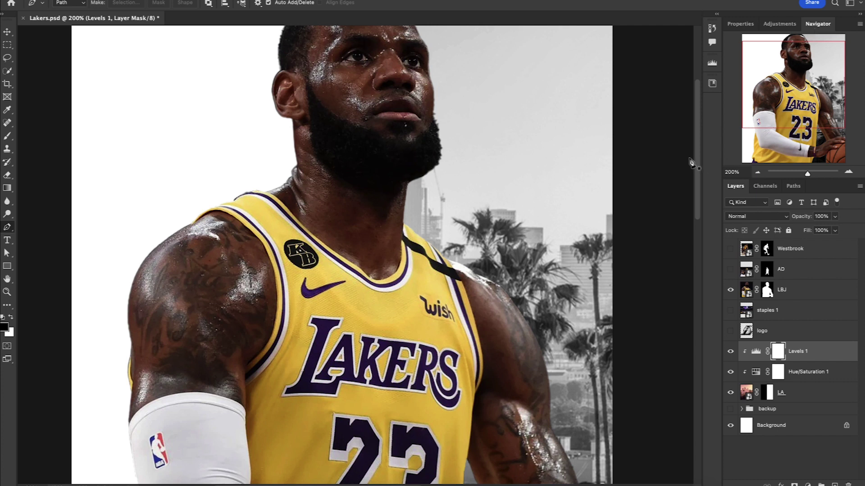
click(747, 30)
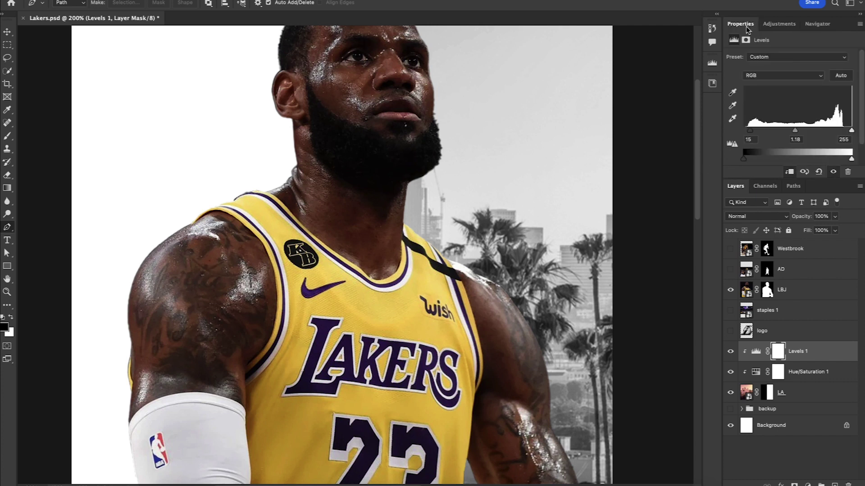
Step: Add a Gradient Map adjustment clipped to the LA layer and set the gradient's black stop to #ff3e62
click(808, 484)
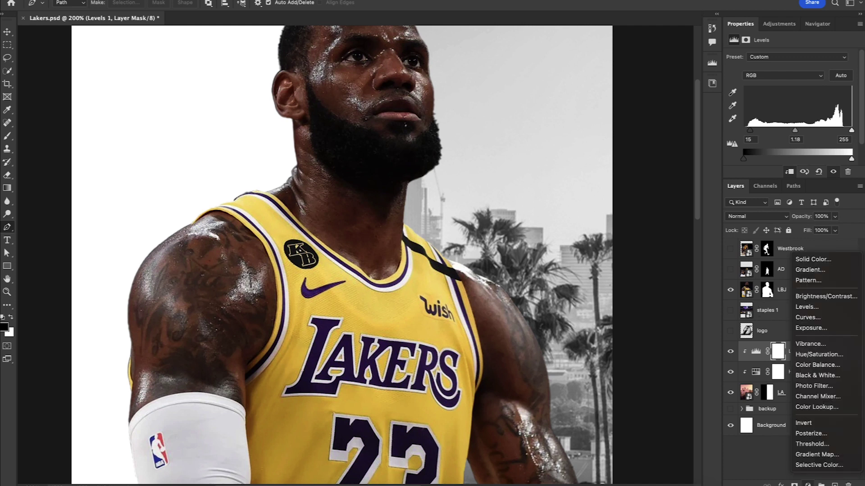
click(817, 454)
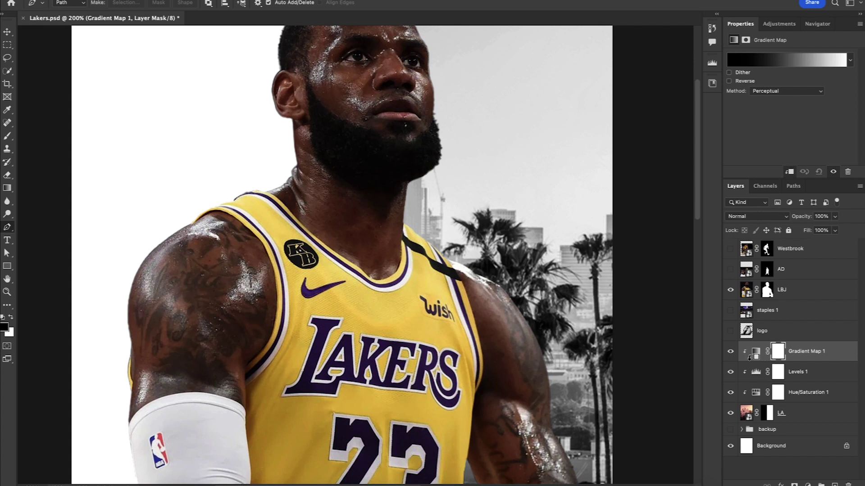
click(746, 62)
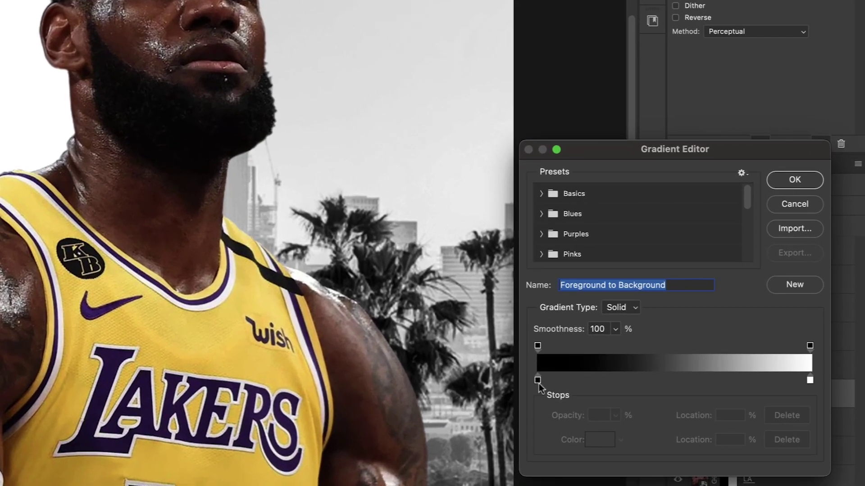
click(538, 380)
click(595, 439)
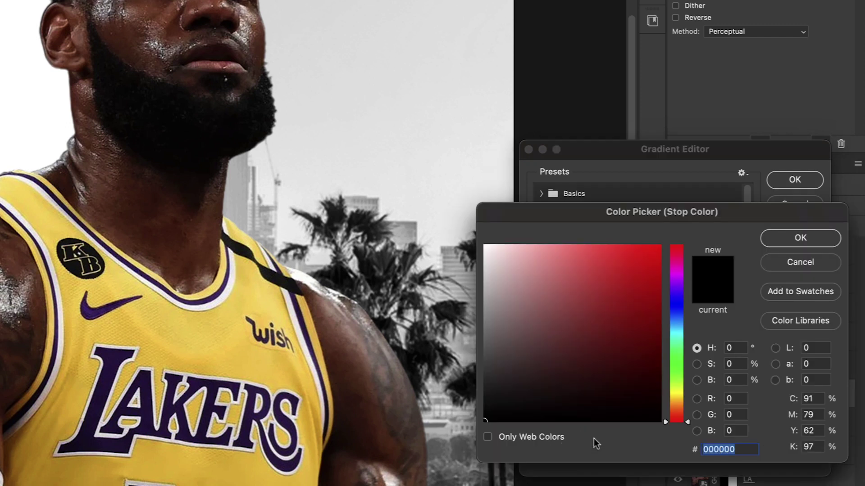
text(ff3)
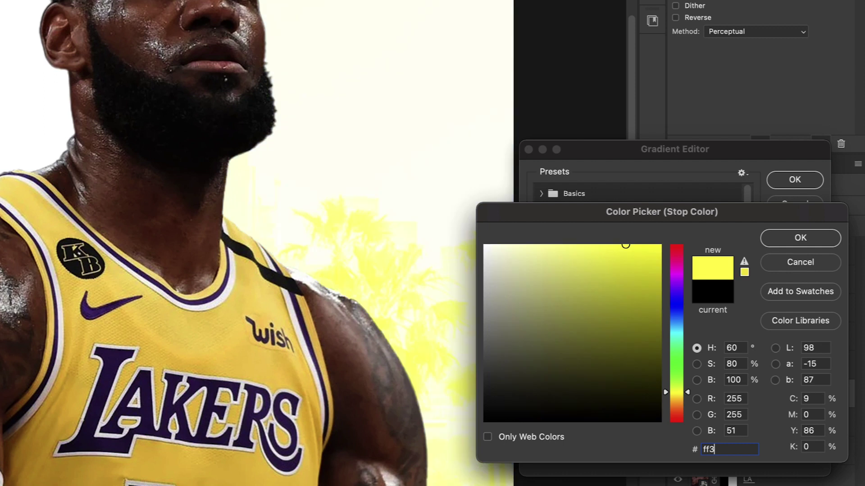
text(e62)
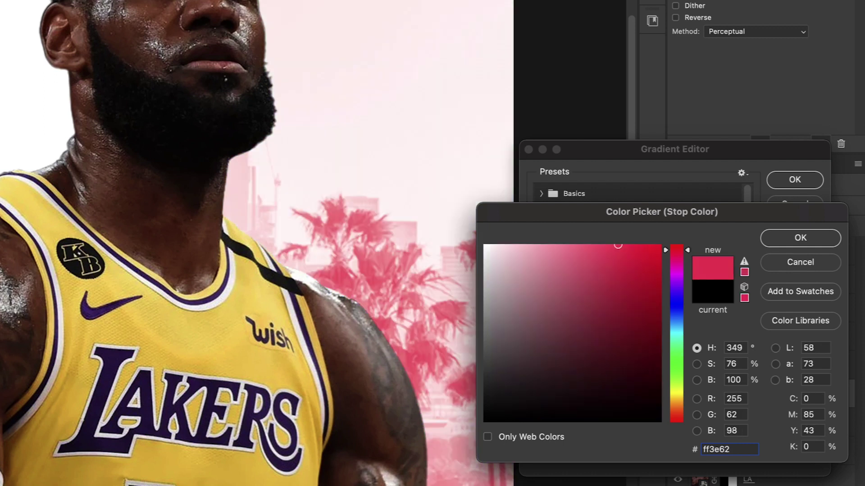
click(792, 238)
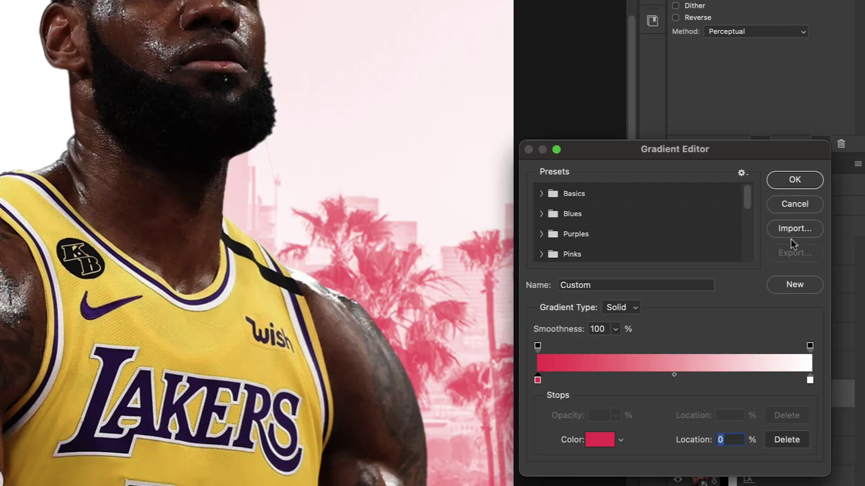
Step: Set the LA gradient map's white stop to #ffebae
click(808, 381)
click(599, 441)
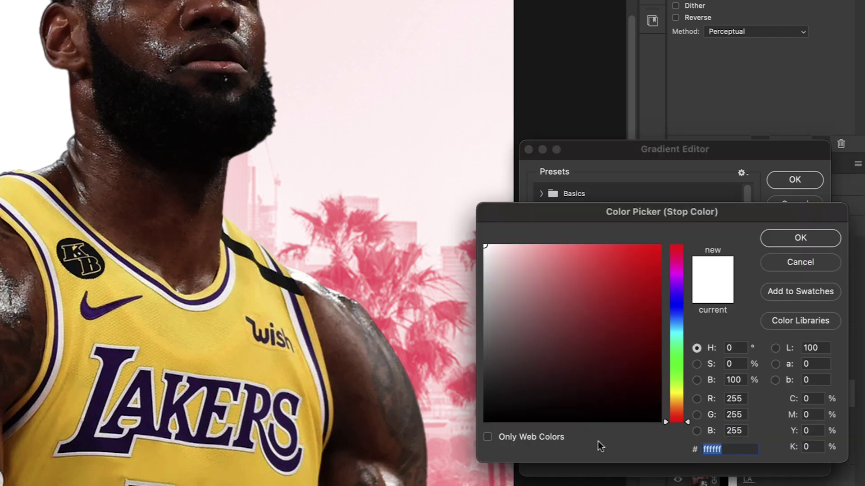
text(ffebae)
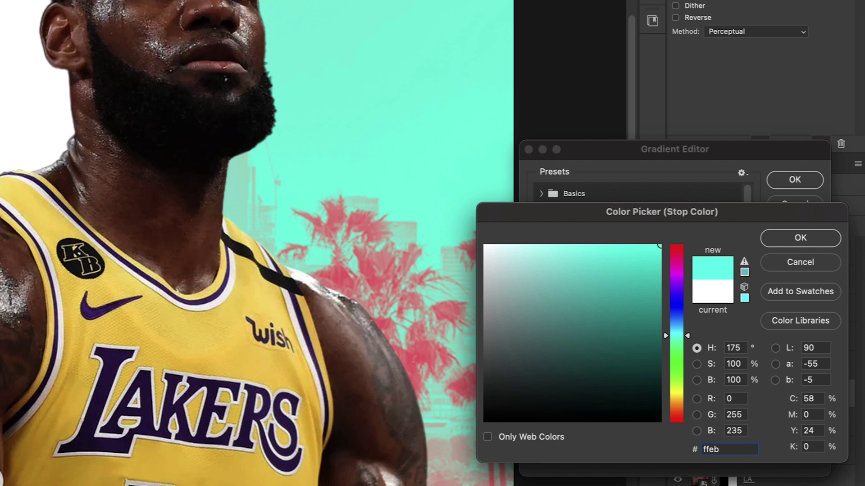
click(789, 241)
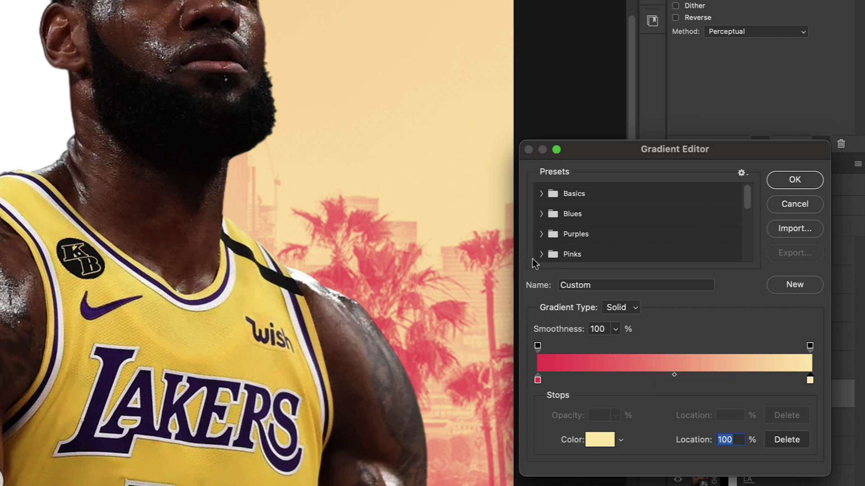
Step: Add a middle stop at 52% to the LA gradient, colour it #fe8261, and accept the gradient with the Navigator preview showing
click(657, 24)
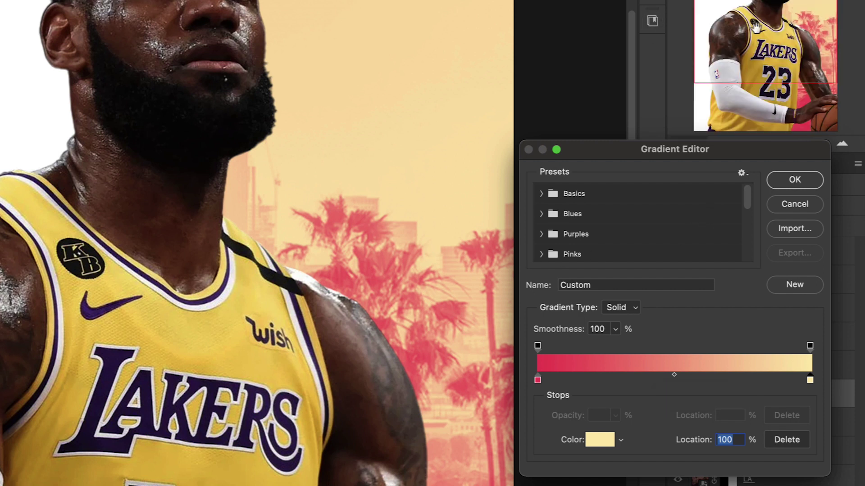
click(660, 380)
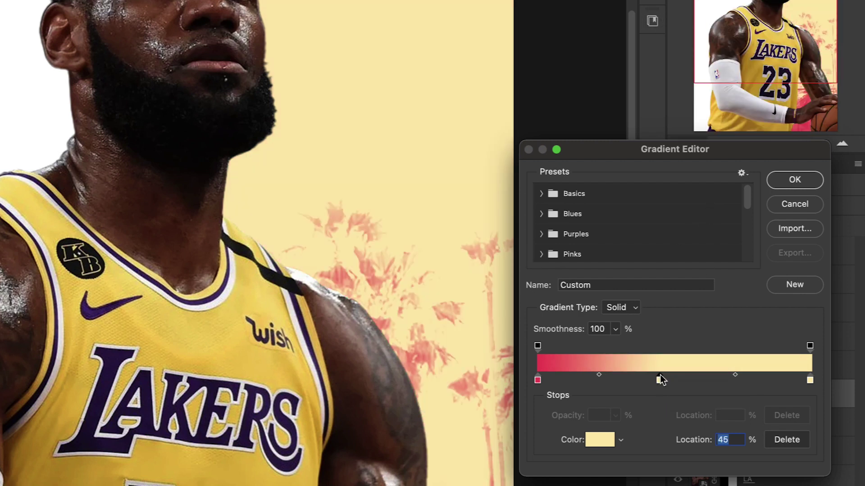
drag(658, 380, 680, 382)
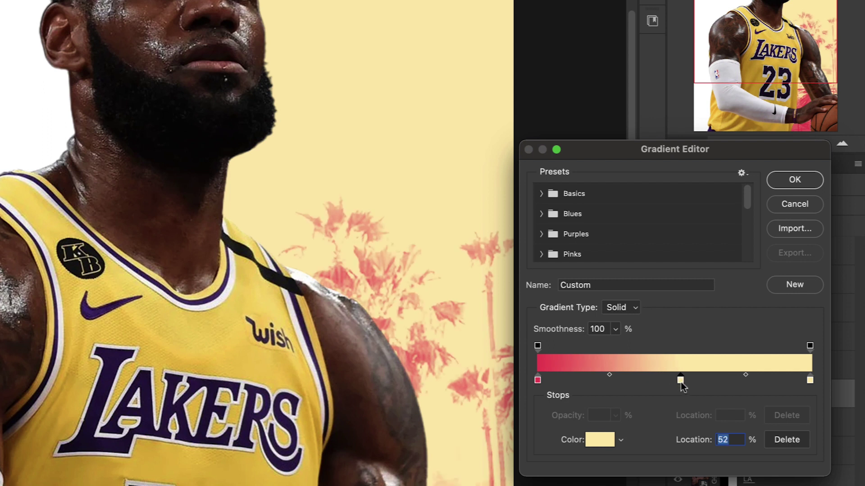
click(600, 442)
text(fe)
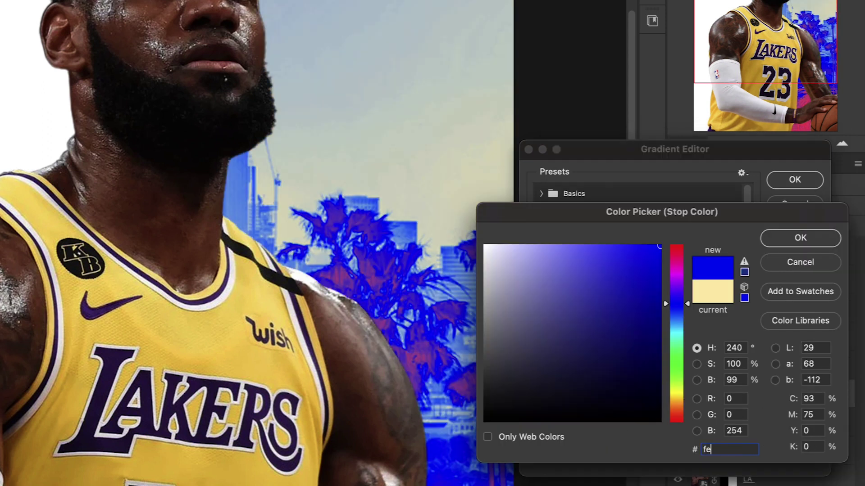
text(82)
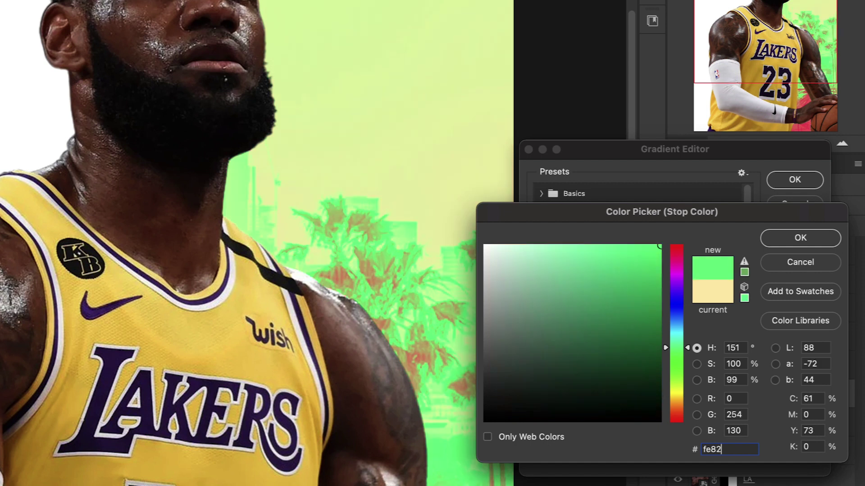
text(6)
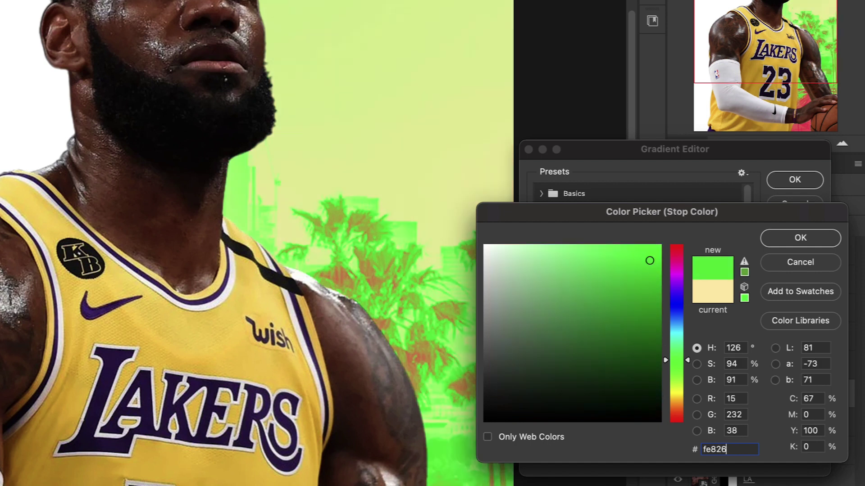
text(1)
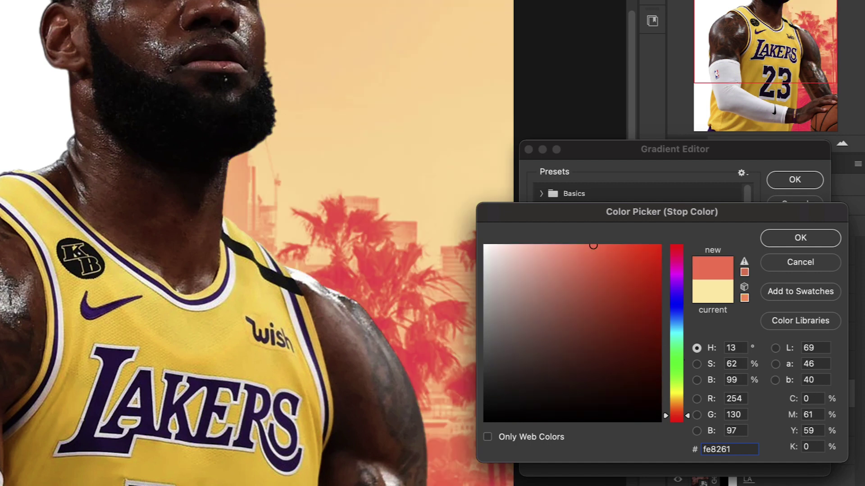
click(779, 242)
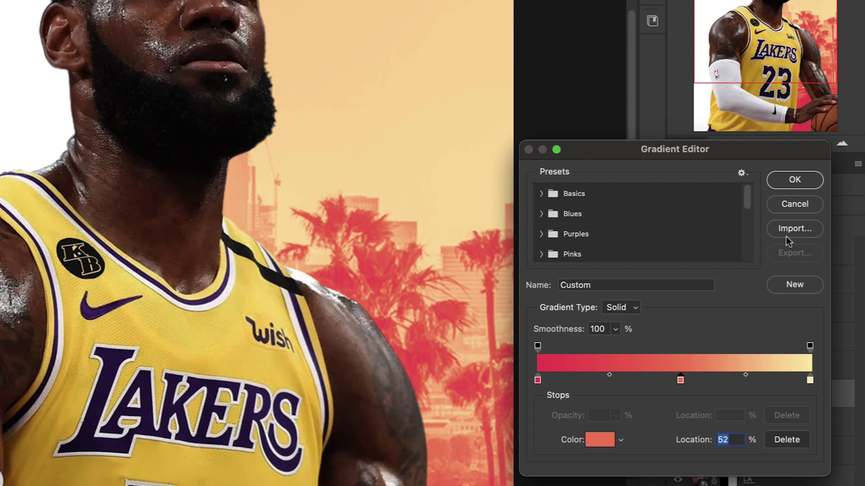
click(795, 180)
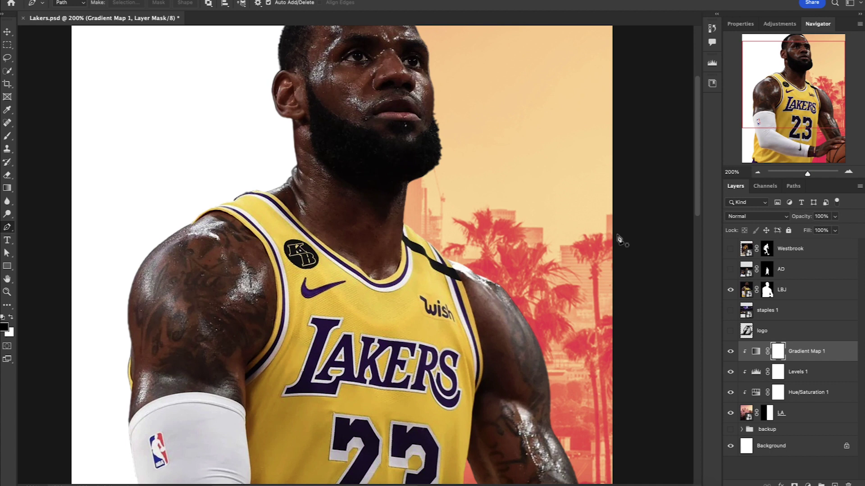
Step: Add a Gradient Map adjustment clipped to the LBJ layer and set its dark stop to #261042
click(808, 485)
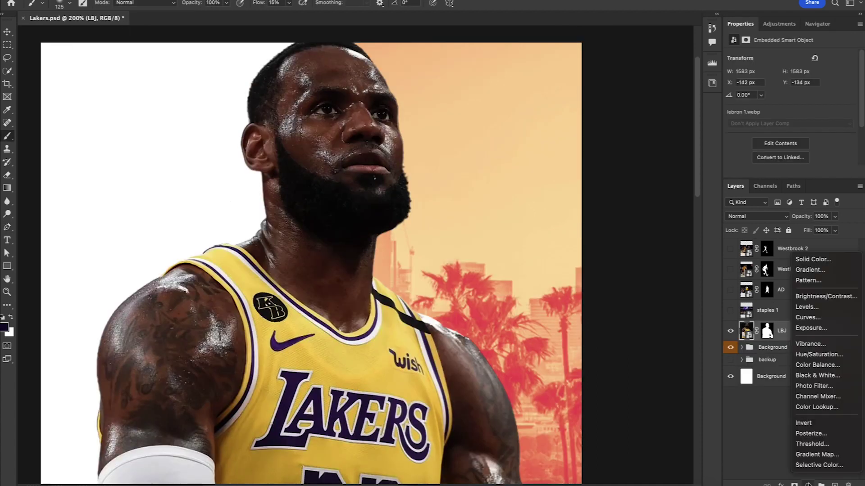
click(816, 454)
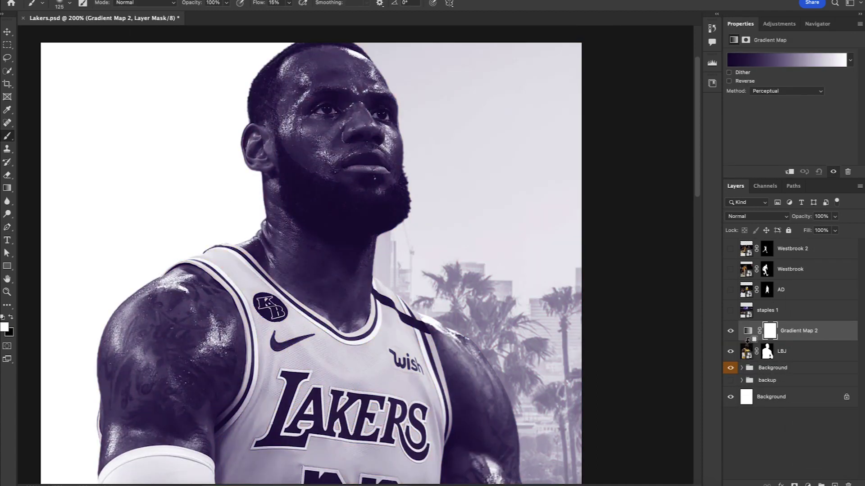
alt+click(748, 341)
click(757, 65)
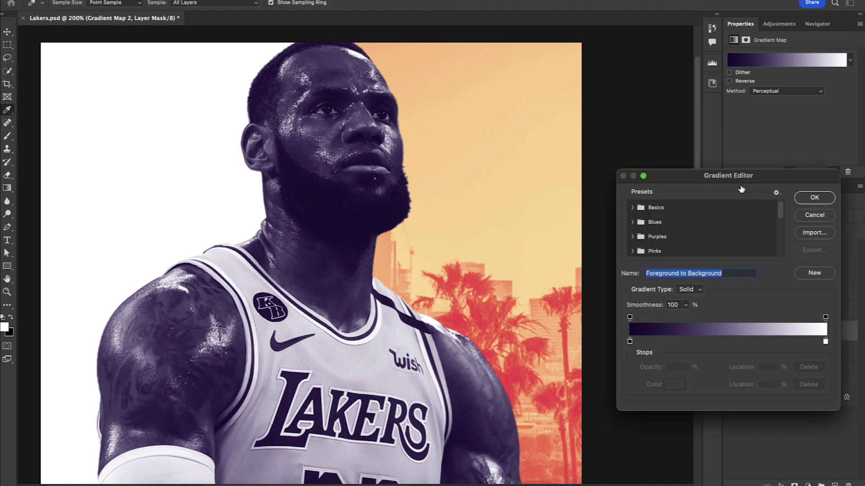
click(628, 344)
click(670, 385)
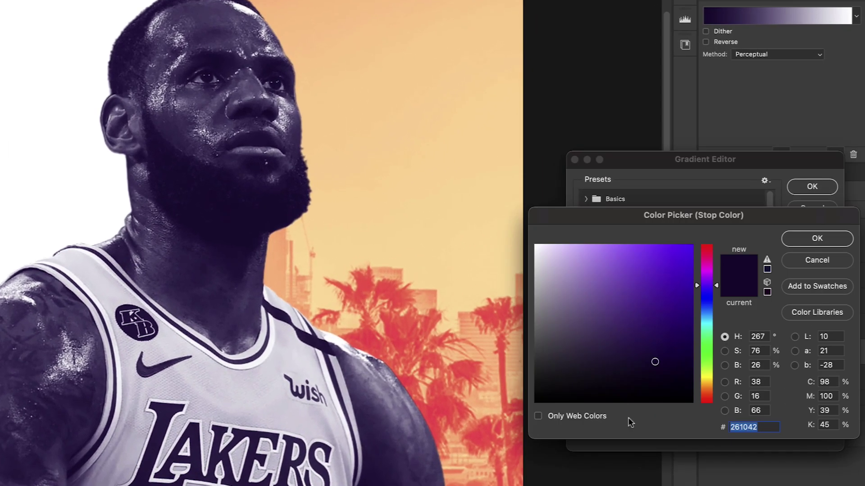
text(261)
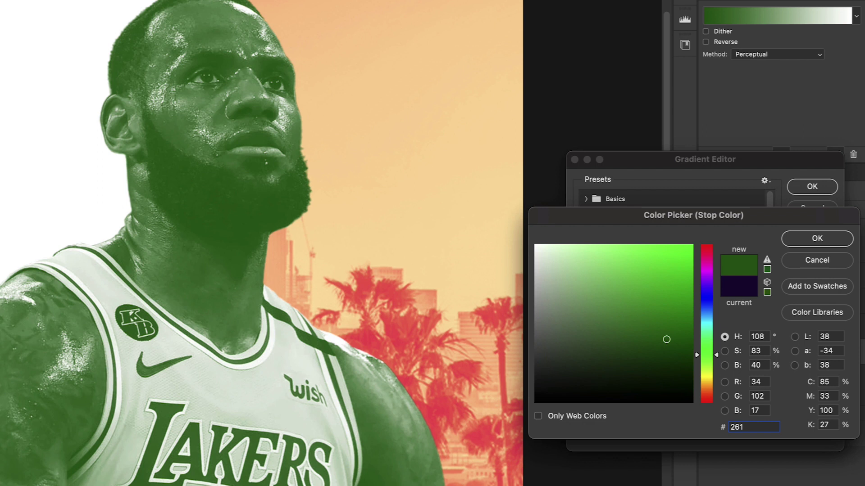
text(042)
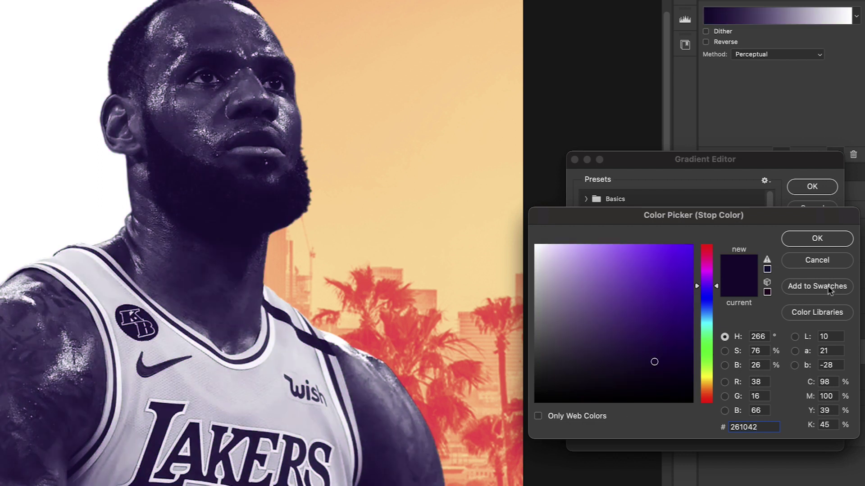
click(822, 243)
Step: Set the white stop of the LBJ gradient map to the light purple #ce7efc
click(826, 366)
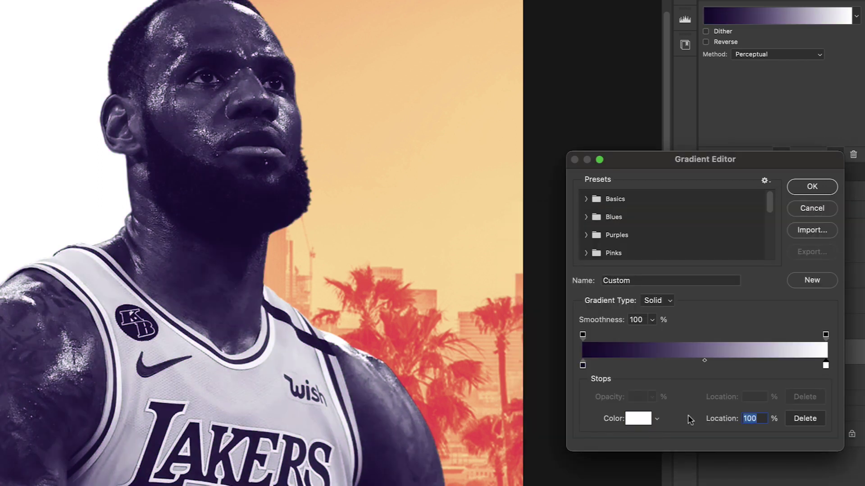
click(638, 419)
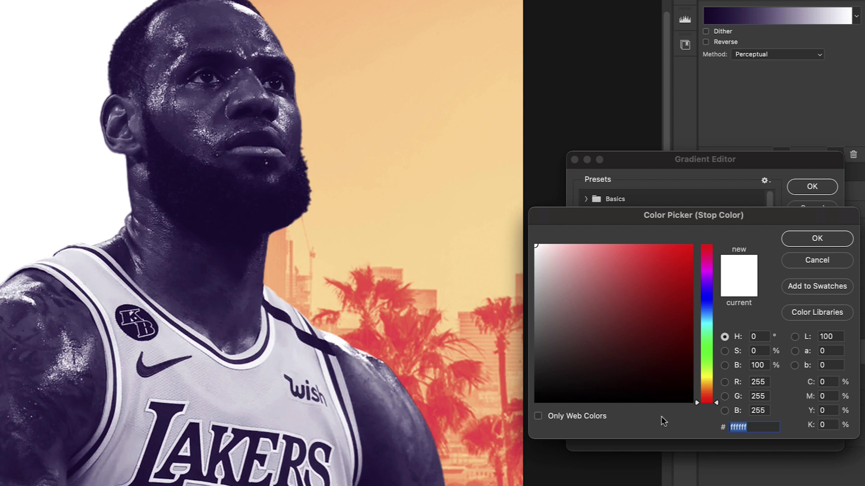
text(ce7)
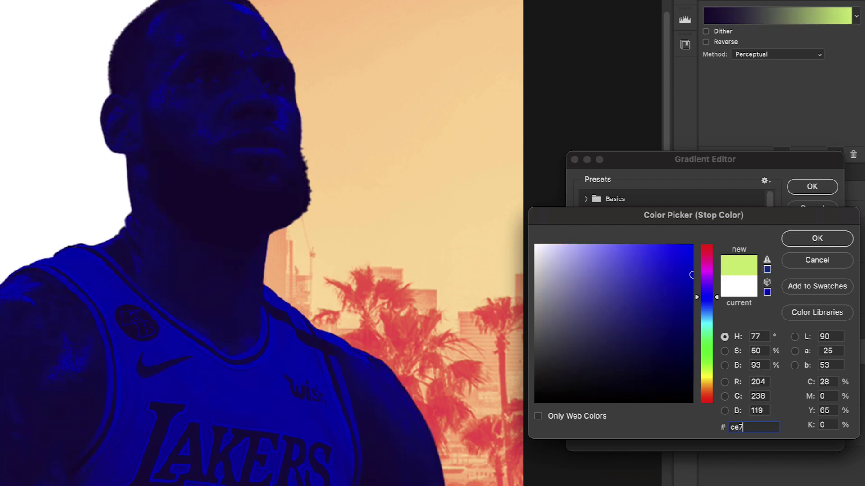
text(dfe)
click(816, 240)
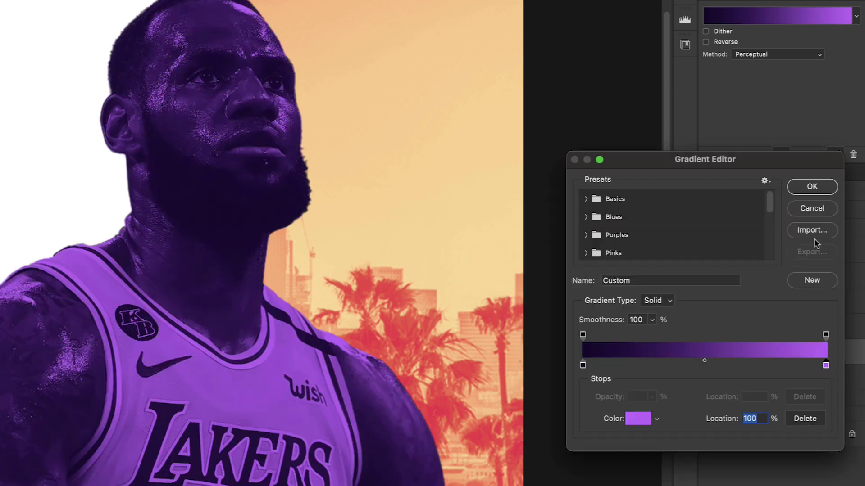
Step: Add a middle stop at 49% to the LBJ gradient and colour it #7e2bd3
click(703, 365)
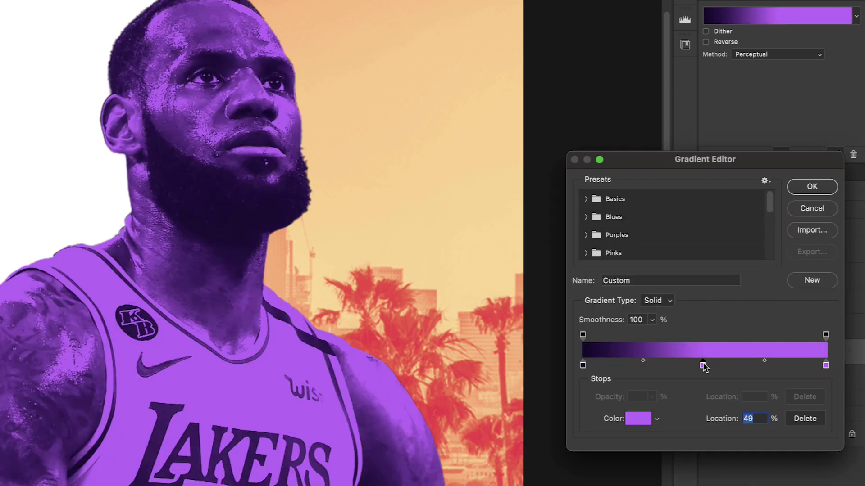
click(629, 417)
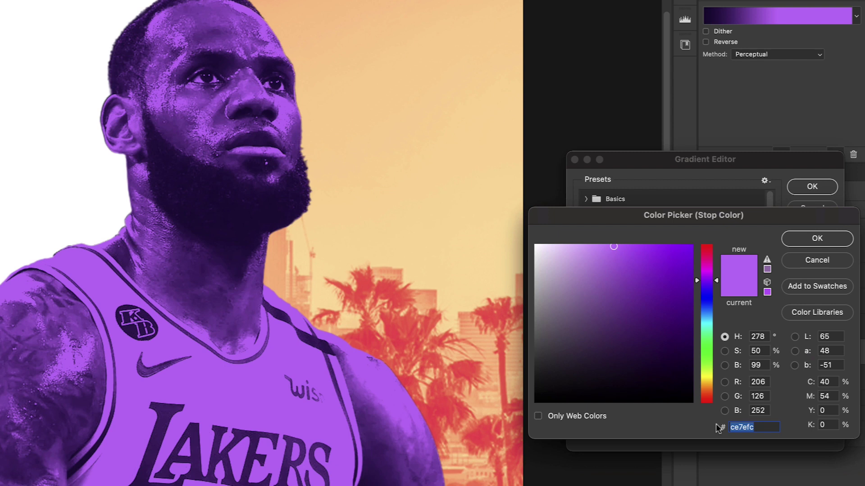
text(7e2)
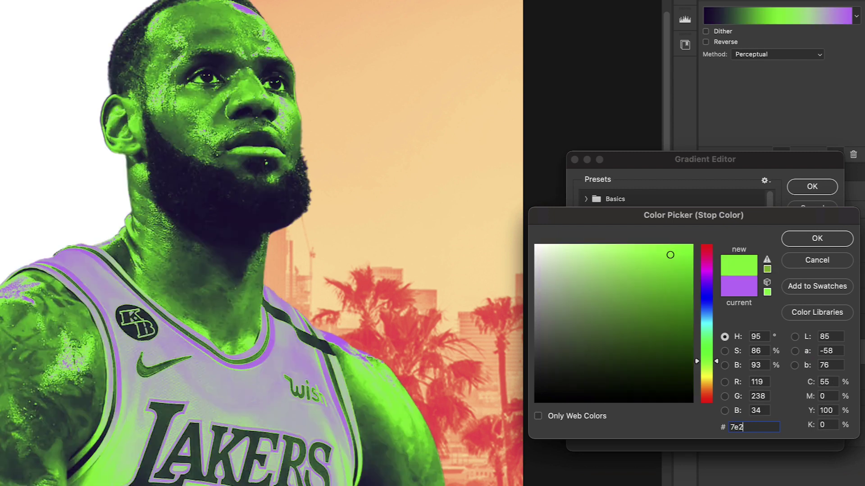
text(bd3)
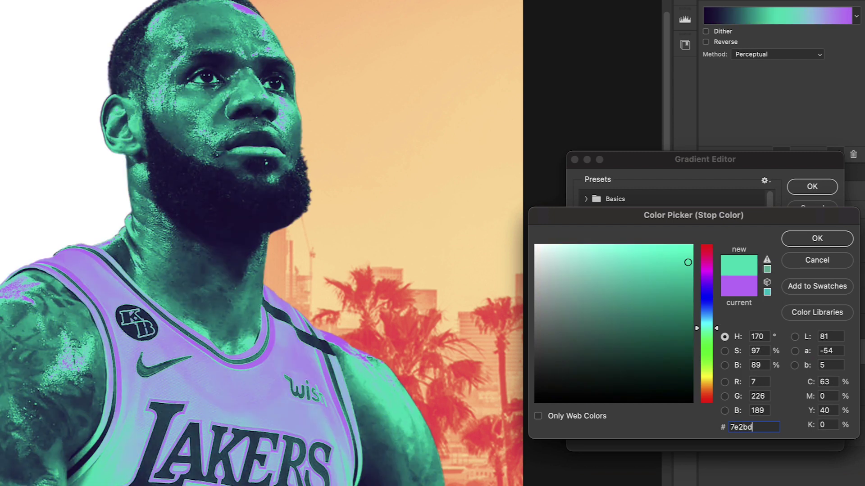
click(819, 239)
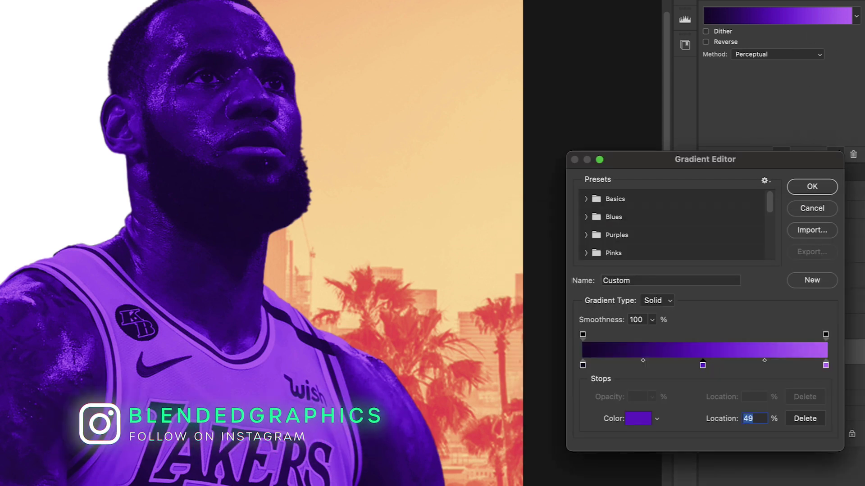
Step: Shift the LBJ gradient's middle stop to about 47%, set the midpoint between it and the light stop to 45%, and accept
mouse_move(703, 367)
mouse_down()
mouse_move(691, 367)
mouse_move(707, 370)
mouse_move(697, 372)
mouse_up()
drag(760, 361, 754, 362)
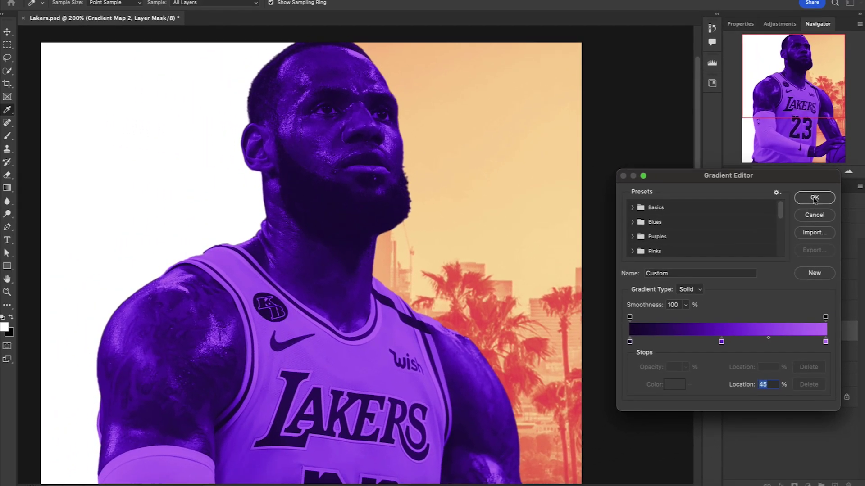
click(812, 187)
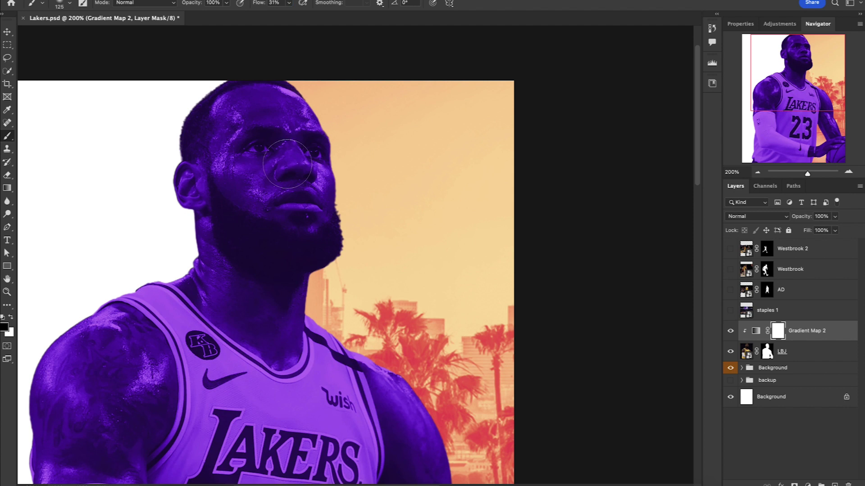
Step: Paint black with a soft low-flow brush on the Gradient Map 2 mask over LBJ's face, beard and neck
mouse_move(288, 162)
mouse_down()
mouse_move(309, 194)
mouse_move(226, 86)
mouse_move(257, 186)
mouse_move(323, 233)
mouse_move(188, 144)
mouse_up()
drag(258, 3, 252, 4)
mouse_move(184, 213)
mouse_down()
mouse_move(258, 227)
mouse_move(302, 322)
mouse_up()
scroll(327, 318, down, 4)
scroll(327, 318, left, 2)
scroll(326, 317, down, 3)
scroll(327, 318, left, 1)
drag(225, 196, 80, 289)
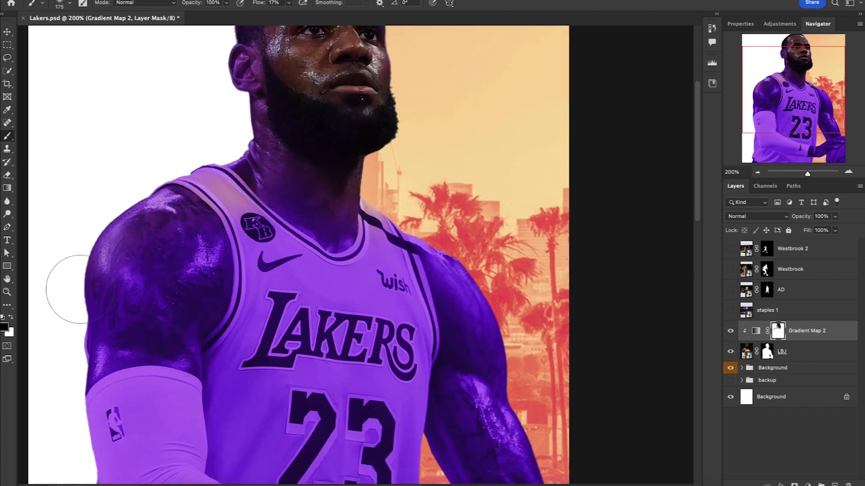
Step: Fade the Gradient Map 2 mask softly across LBJ's chest and shoulders with black, enlarging the brush to 500 px
drag(303, 201, 446, 286)
key(bracketright)
key(bracketright)
key(bracketright)
key(bracketright)
key(bracketright)
drag(312, 243, 334, 274)
scroll(333, 275, down, 3)
scroll(334, 275, right, 3)
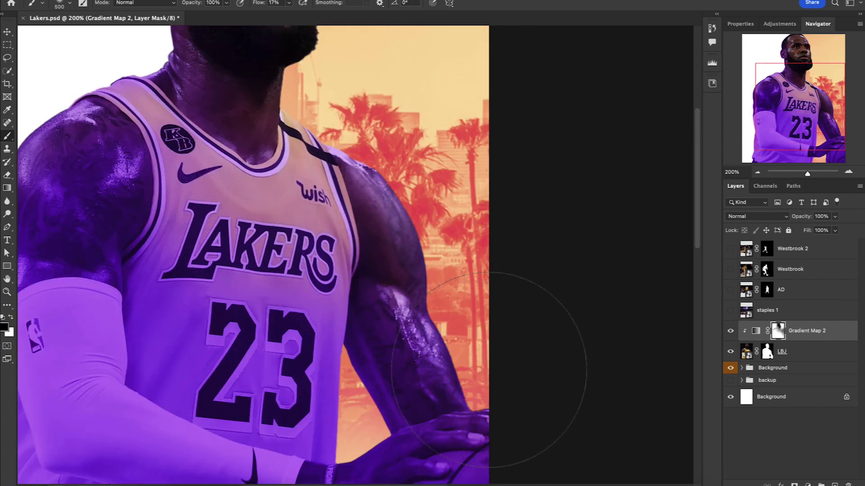
scroll(512, 376, down, 3)
scroll(252, 270, up, 3)
scroll(252, 270, left, 2)
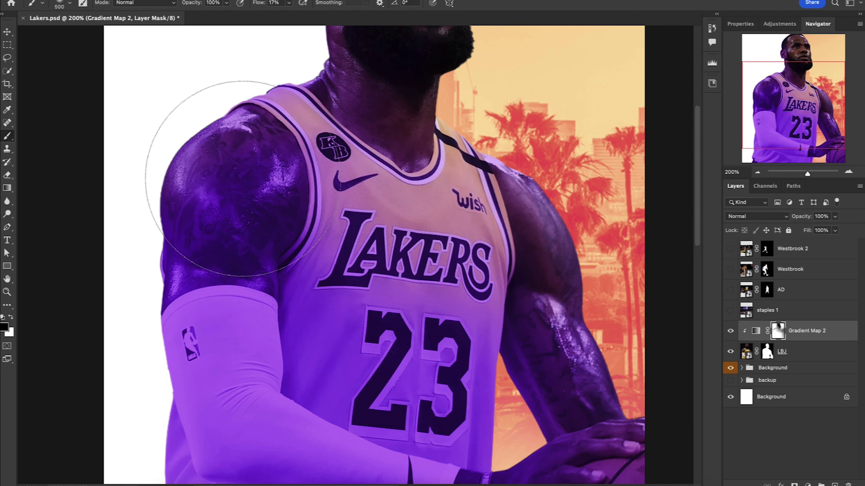
scroll(495, 270, up, 1)
key(ctrl+minus)
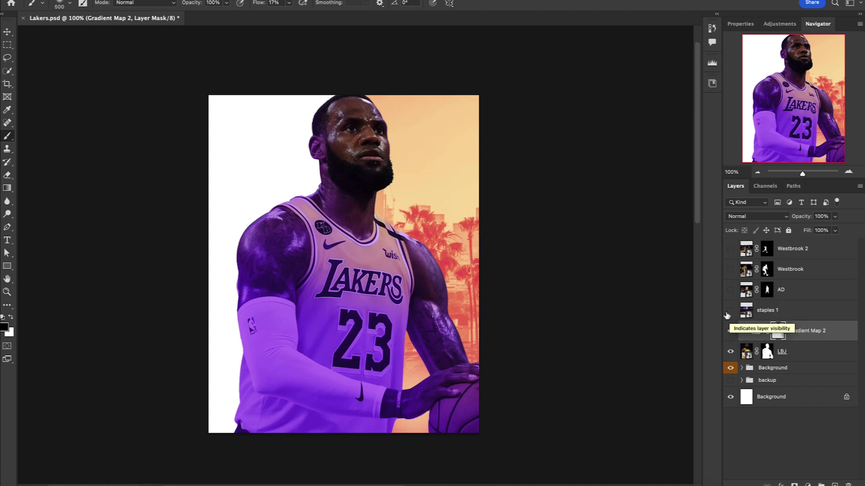
Step: Show the staples 1 layer and place it between Gradient Map 2 and LBJ, clipped to the LBJ layer
click(729, 311)
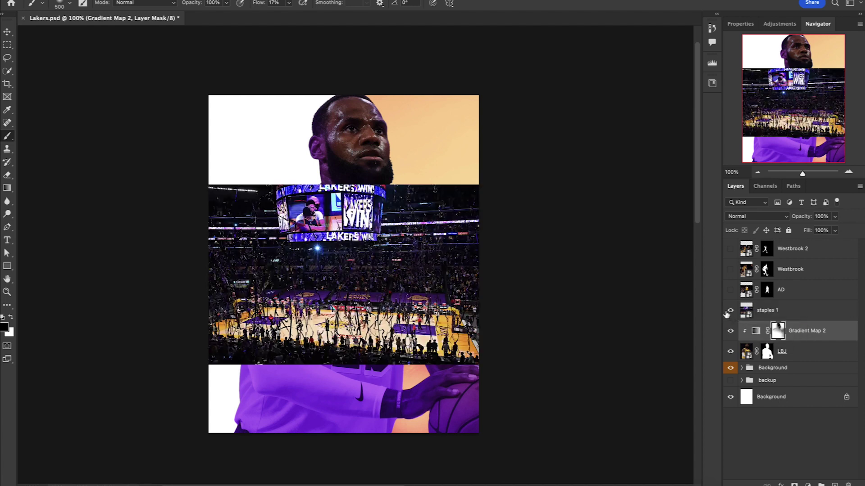
click(775, 311)
drag(783, 317, 784, 339)
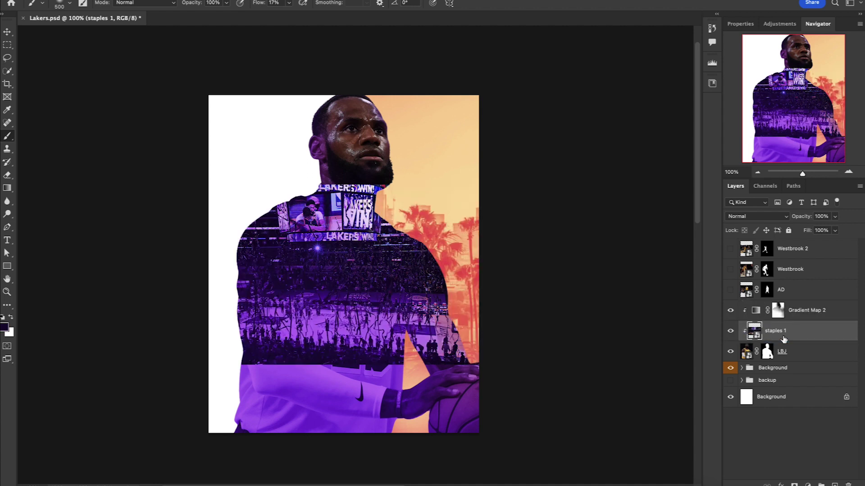
Step: Scale the staples 1 arena image to about 69% and move it down over LBJ's torso, extending past the poster's bottom edge
key(ctrl+t)
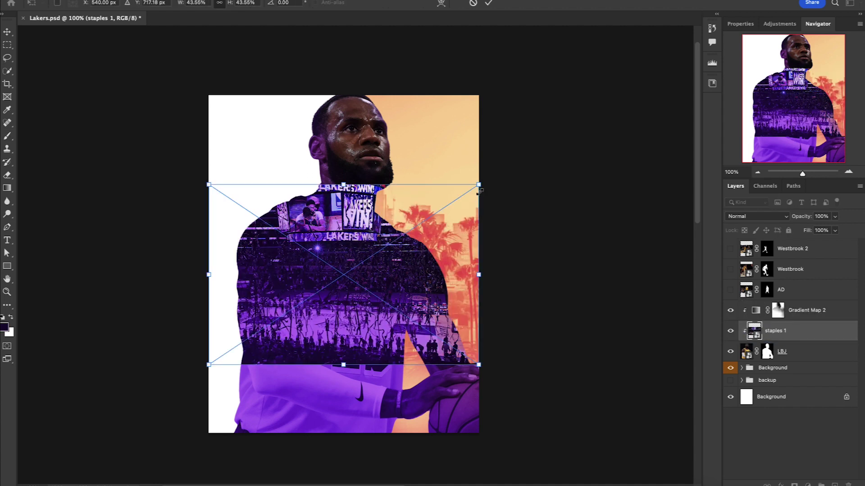
drag(479, 186, 512, 162)
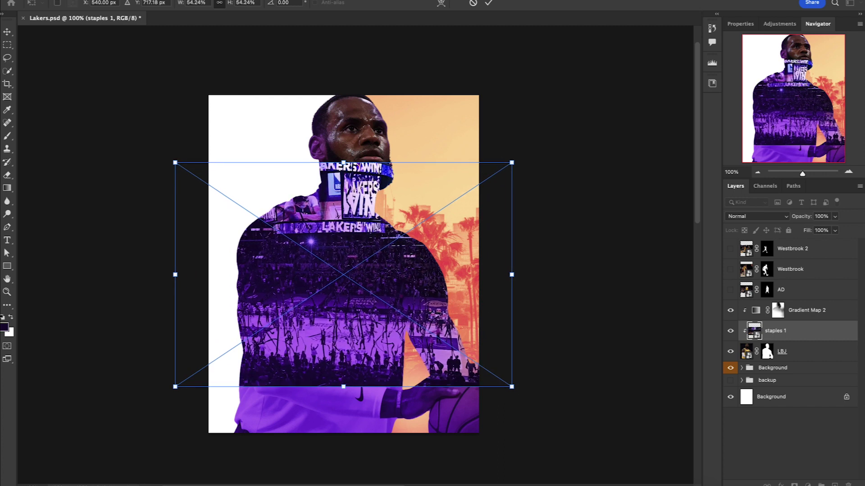
drag(349, 201, 398, 266)
drag(391, 227, 392, 198)
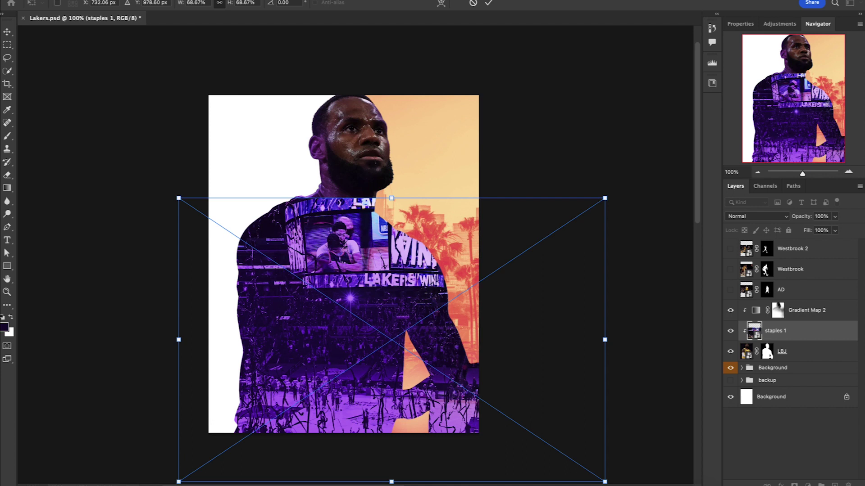
click(490, 2)
Step: Lower the staples 1 layer's opacity to 53%
drag(805, 219, 783, 223)
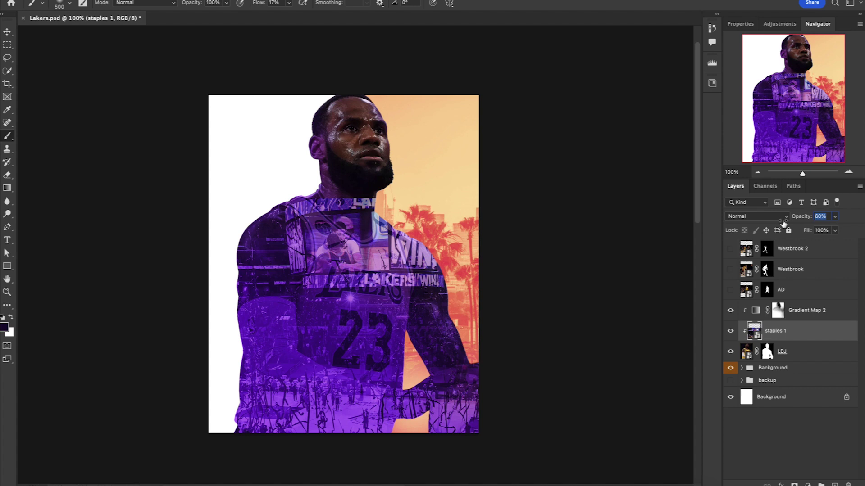
drag(783, 224, 781, 225)
drag(778, 223, 779, 224)
Step: Add a layer mask to staples 1 and softly paint black over LBJ's upper chest and shoulder, reducing the brush to 250 px
click(794, 485)
mouse_move(387, 210)
mouse_down()
mouse_move(361, 216)
mouse_move(333, 246)
mouse_move(304, 237)
mouse_up()
key([)
key([)
key([)
Step: Paint black on the staples 1 mask across LBJ's jersey lettering and number with a smaller soft brush
scroll(361, 348, down, 5)
key(super+=)
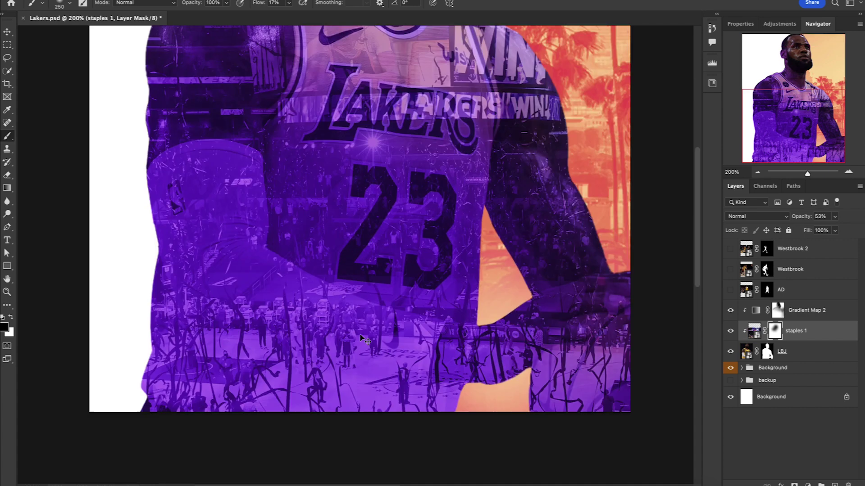
key(super+=)
scroll(361, 350, down, 4)
scroll(360, 350, left, 5)
key([)
key([)
key([)
key([)
key([)
key([)
mouse_move(243, 107)
mouse_down()
mouse_move(258, 176)
mouse_move(477, 258)
mouse_move(343, 163)
mouse_move(509, 246)
mouse_up()
drag(309, 155, 491, 245)
Step: Fade the arena texture over LBJ's arm on the skyline side by painting black on the staples 1 mask at 175 px
scroll(367, 214, right, 5)
key(bracketright)
key(bracketright)
key(bracketright)
key(bracketright)
scroll(544, 229, right, 3)
mouse_move(544, 229)
mouse_down()
mouse_move(451, 329)
mouse_move(568, 217)
mouse_up()
scroll(464, 191, up, 3)
scroll(471, 151, up, 10)
scroll(470, 151, left, 2)
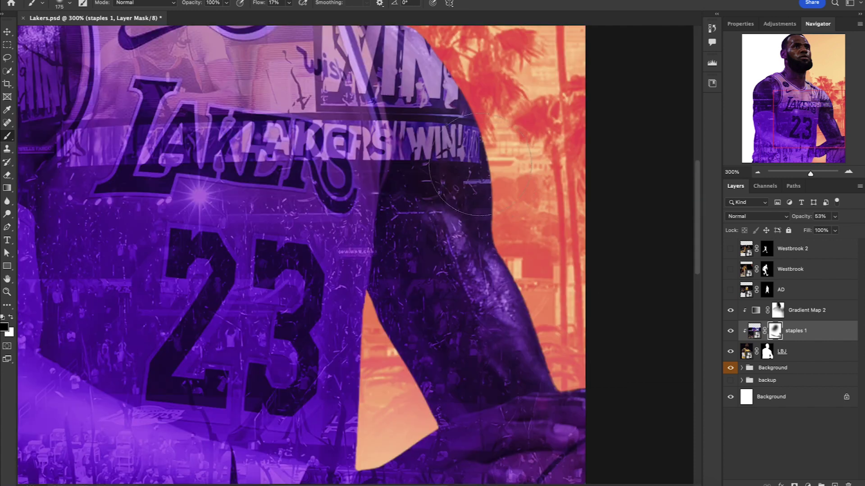
scroll(471, 164, up, 3)
scroll(471, 164, left, 8)
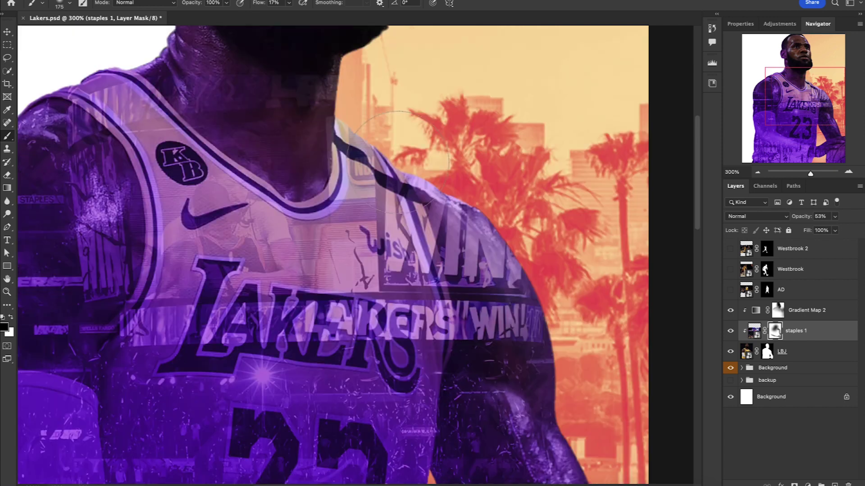
Step: Paint black on the staples 1 mask over LBJ's other shoulder and the upper part of his arm sleeve
scroll(234, 103, down, 9)
scroll(234, 103, left, 2)
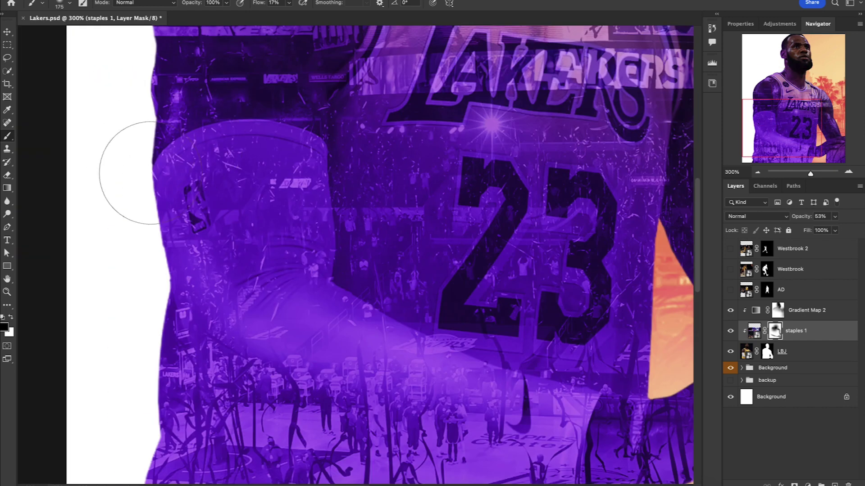
scroll(150, 170, up, 7)
scroll(193, 270, left, 1)
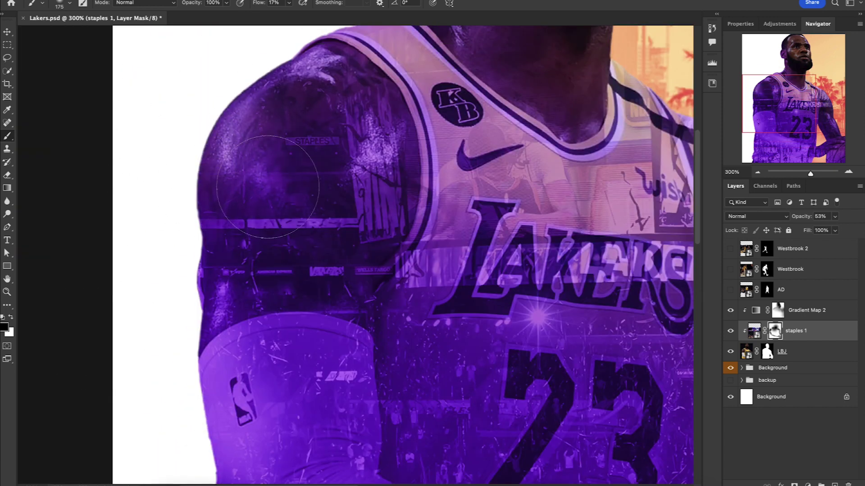
scroll(304, 327, down, 9)
drag(296, 185, 343, 186)
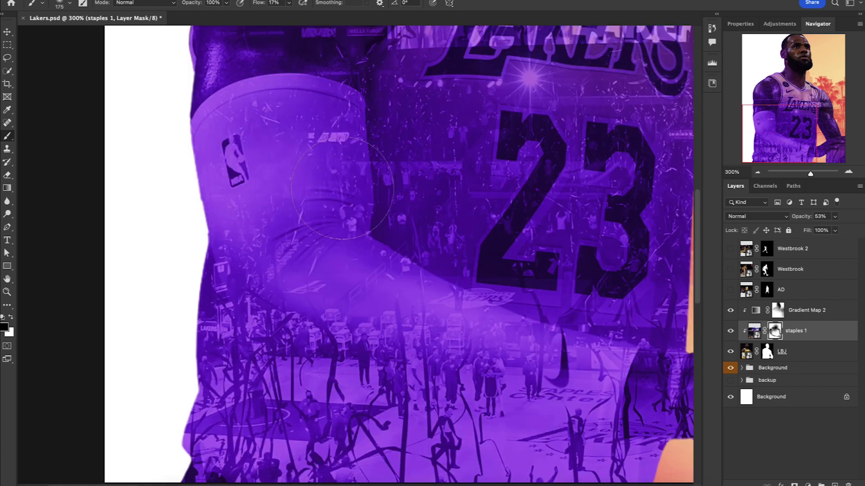
Step: Fade the arena texture over LBJ's wrist, hand and lower jersey edge with black on the staples 1 mask
key(super+minus)
scroll(241, 384, right, 2)
scroll(241, 384, down, 1)
mouse_move(492, 335)
mouse_down()
mouse_move(502, 282)
mouse_move(544, 330)
mouse_up()
mouse_move(155, 352)
mouse_down()
mouse_move(195, 340)
mouse_move(215, 414)
mouse_move(245, 391)
mouse_move(317, 398)
mouse_up()
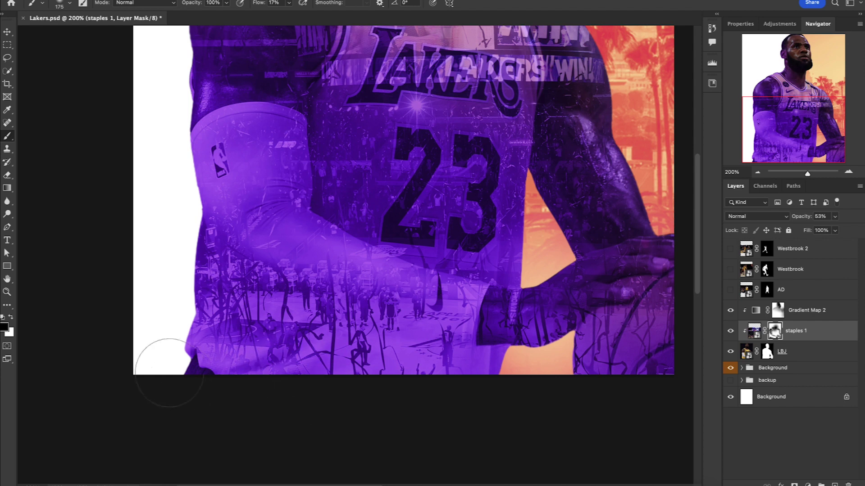
Step: Reduce the brush to 100 px and paint black on the staples 1 mask along LBJ's sleeved forearm
key(bracketleft)
key(bracketleft)
key(bracketleft)
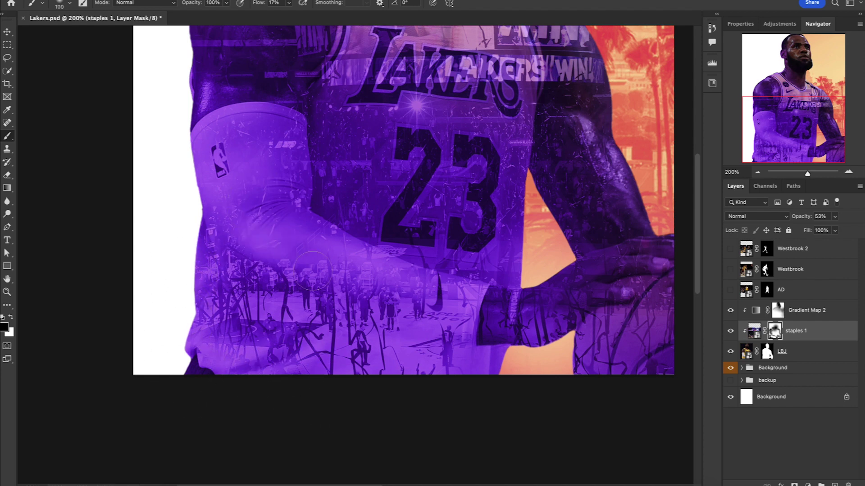
scroll(306, 270, down, 1)
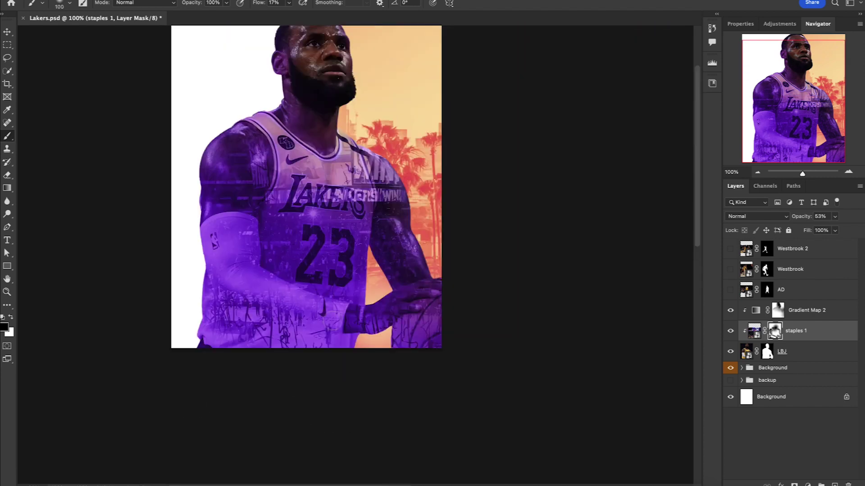
mouse_move(286, 307)
mouse_down()
mouse_move(238, 261)
mouse_move(225, 277)
mouse_move(228, 295)
mouse_move(341, 338)
mouse_up()
Step: Switch to white and paint some arena texture back along the lower edge of LBJ's forearm
key(bracketleft)
key(x)
drag(276, 288, 304, 302)
drag(305, 303, 257, 286)
Step: Examine the arena blend across LBJ's jersey, arms and neck
scroll(226, 235, up, 1)
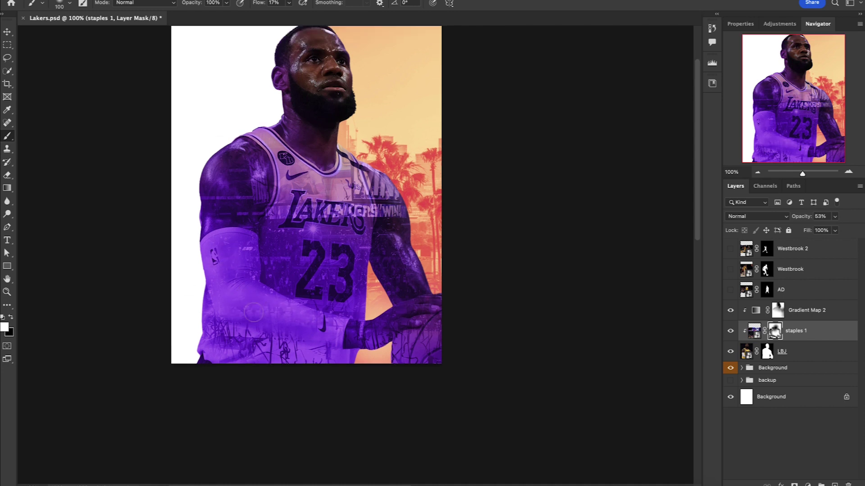
scroll(386, 321, left, 4)
scroll(385, 321, up, 3)
key(super+plus)
scroll(387, 321, right, 3)
scroll(386, 321, down, 2)
scroll(388, 321, down, 5)
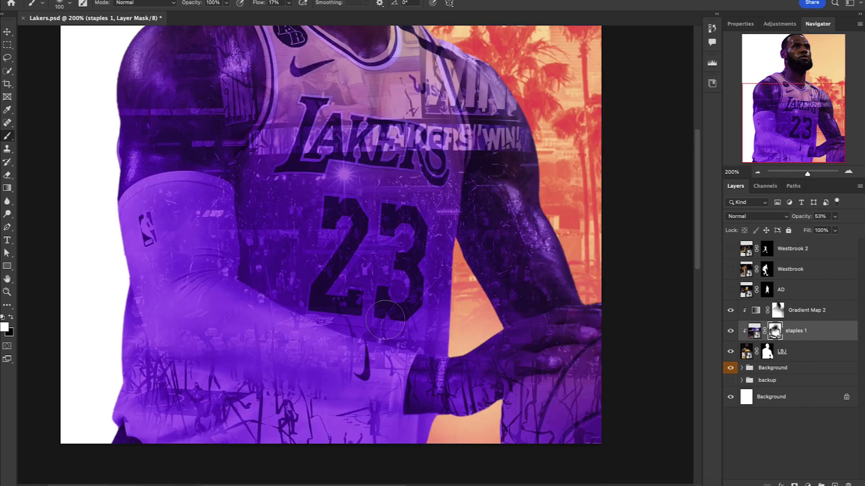
scroll(504, 282, up, 10)
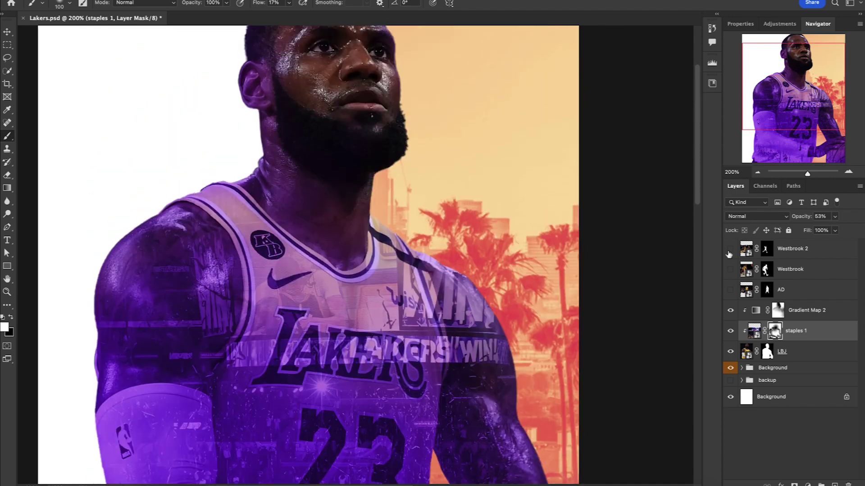
Step: Show the Westbrook 2 layer, enlarge the cutout and place it over LBJ's lower torso, near the poster's bottom
click(729, 253)
scroll(387, 271, down, 8)
key(ctrl+minus)
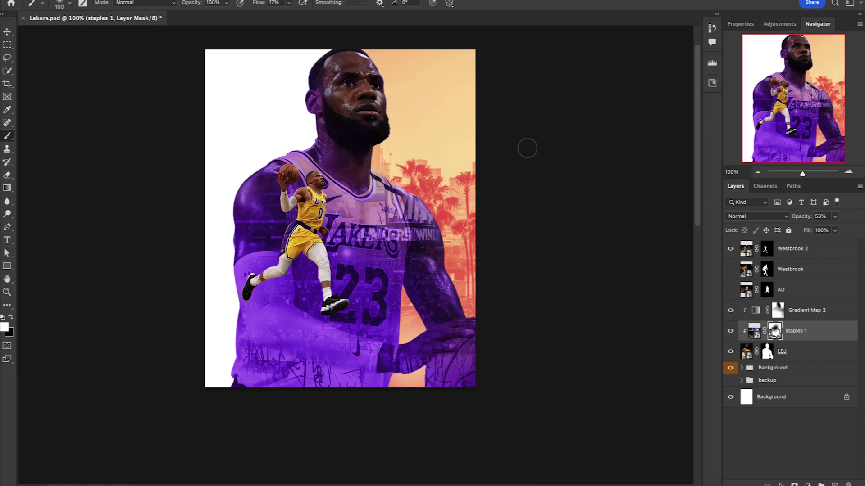
click(742, 254)
key(ctrl+t)
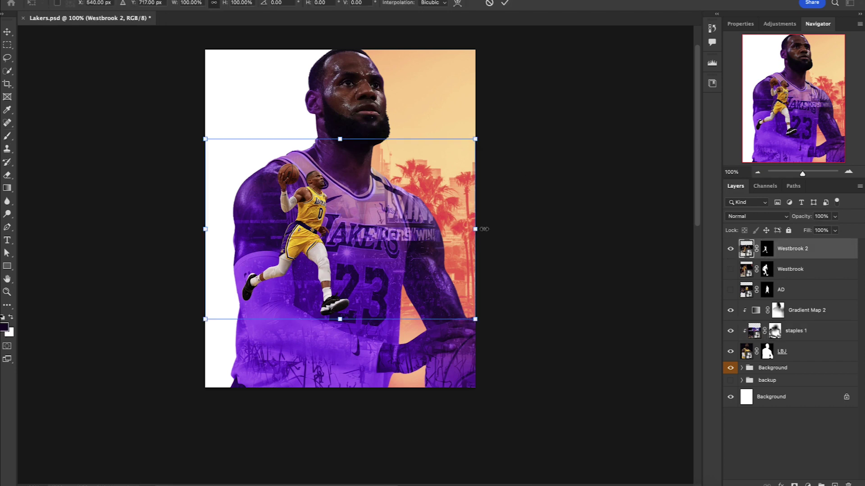
drag(476, 232, 509, 229)
drag(339, 181, 386, 238)
Step: Delete the unused Westbrook layer and show the AD layer
click(731, 270)
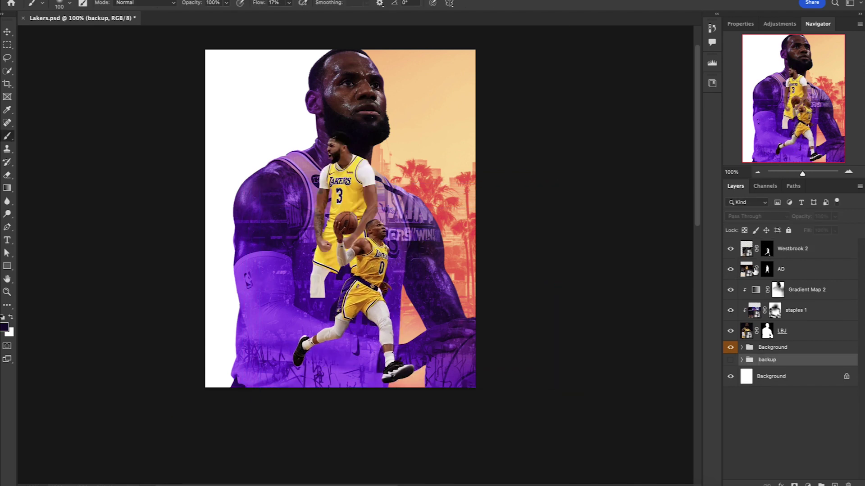
click(785, 271)
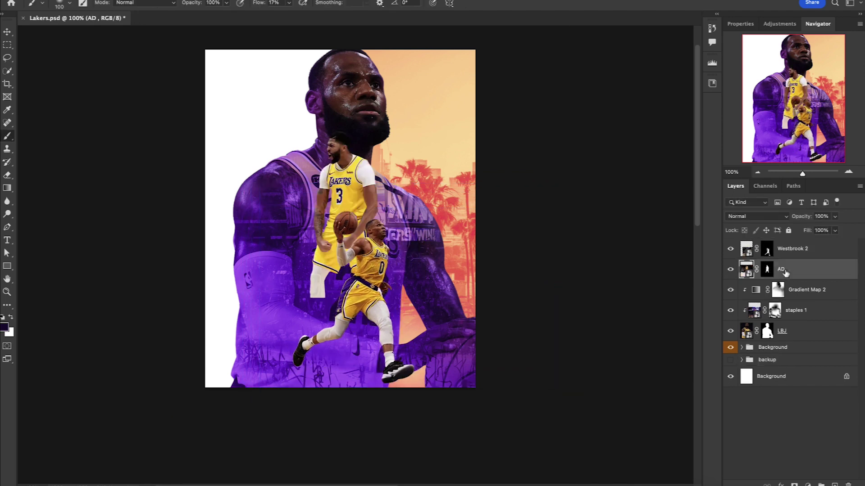
Step: Scale the AD cutout to about 148% and stand it on the poster's bottom edge, to the left of Westbrook
key(ctrl+t)
drag(340, 298, 340, 358)
drag(342, 154, 307, 184)
drag(303, 149, 303, 127)
drag(307, 234, 314, 216)
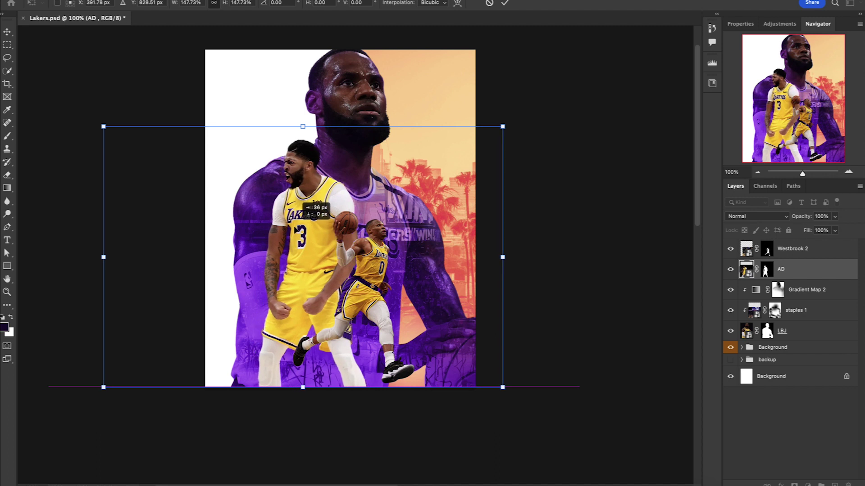
key(Return)
key(b)
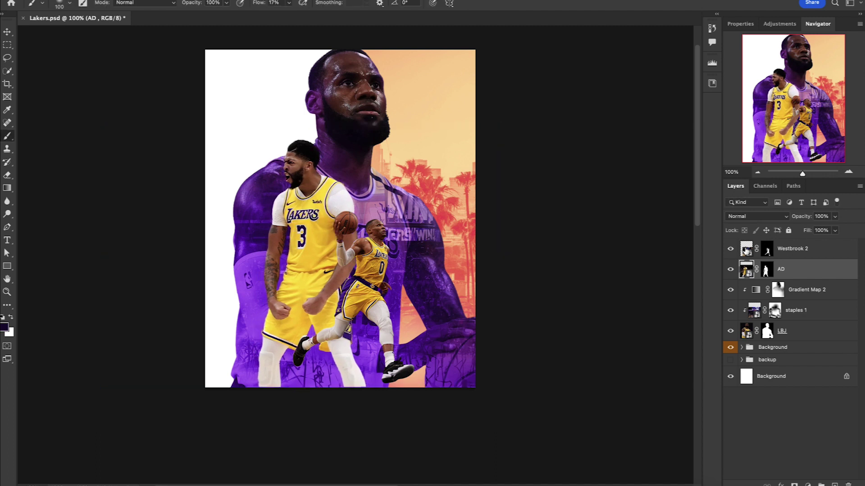
Step: Enlarge the Westbrook 2 cutout further and reposition it beside AD
click(745, 249)
key(ctrl+t)
drag(365, 279, 347, 259)
drag(379, 187, 380, 164)
mouse_move(336, 279)
mouse_down()
mouse_move(344, 290)
mouse_move(389, 289)
mouse_move(366, 292)
mouse_up()
key(Return)
key(b)
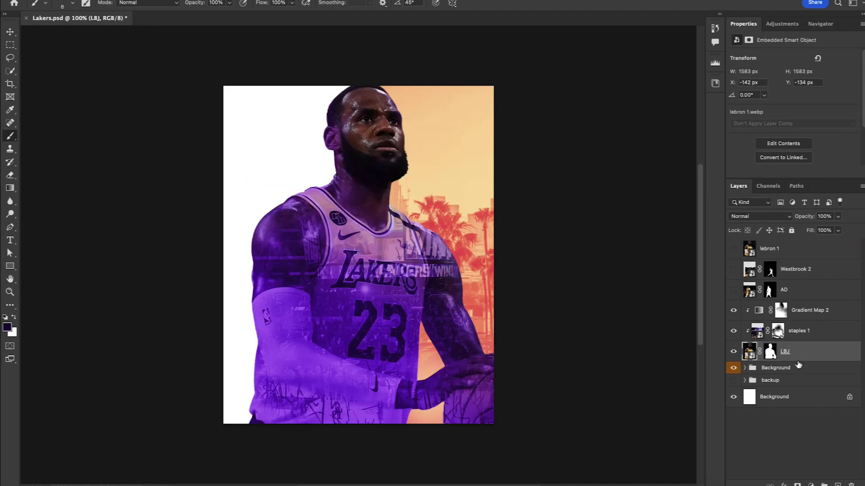
Step: Hide staples 1 and Gradient Map 2, and open the Camera Raw Filter for the LBJ layer
click(733, 332)
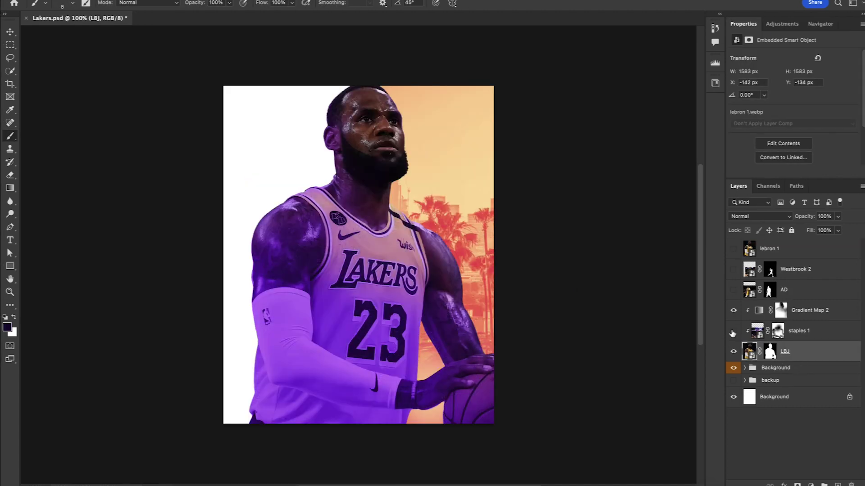
click(733, 311)
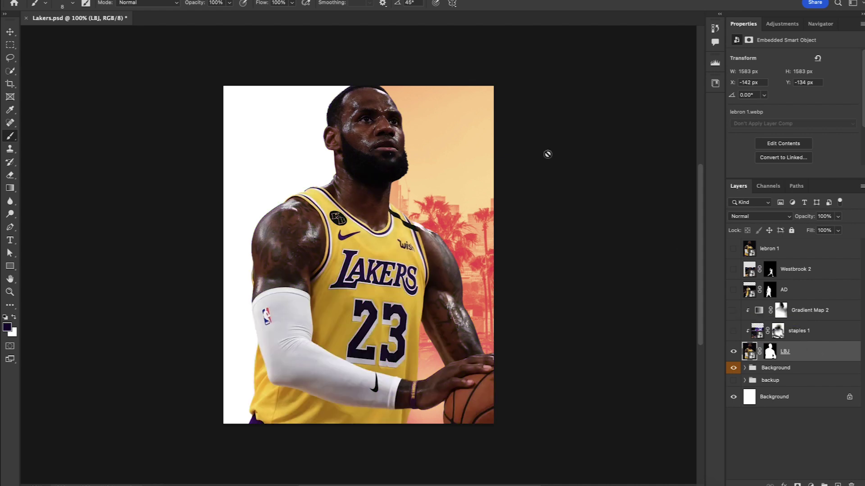
click(229, 0)
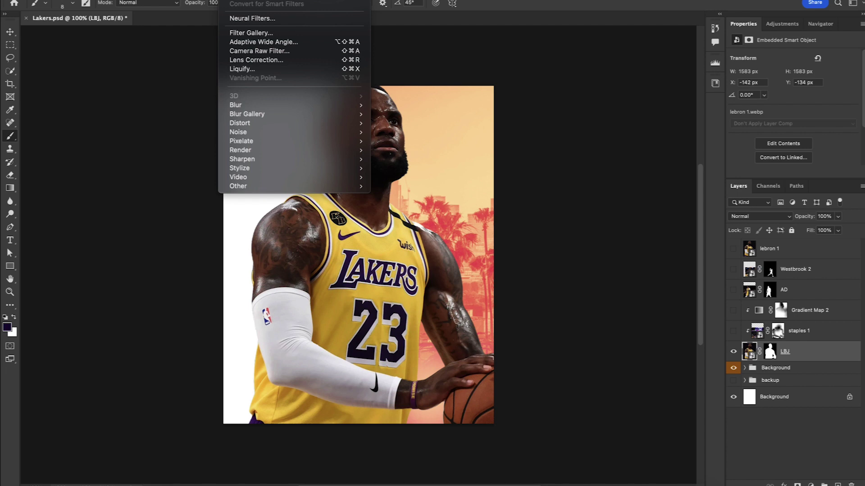
click(251, 51)
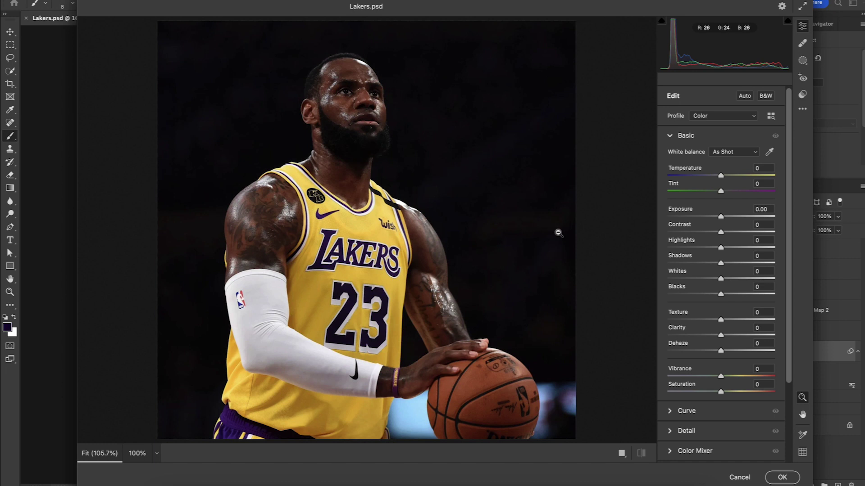
Step: Set Contrast to +11, Highlights +8, Shadows -5, Whites +12, Blacks -12 and Clarity +13
drag(720, 232, 726, 232)
drag(721, 278, 724, 248)
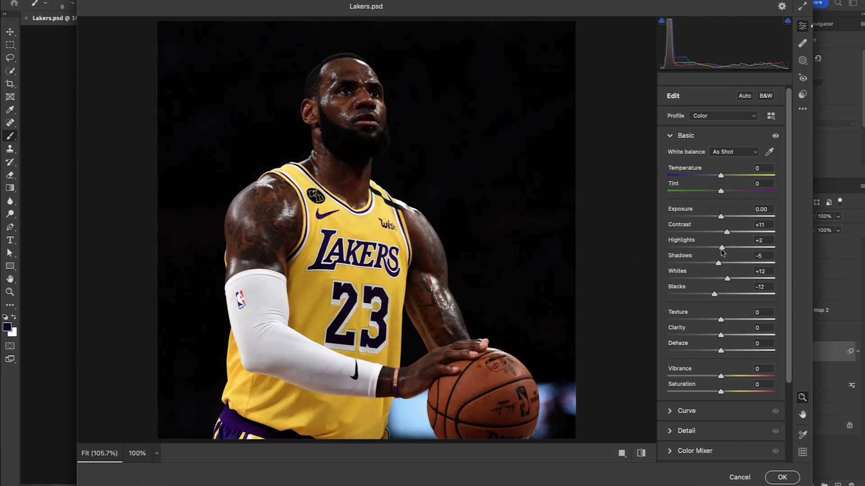
drag(724, 337, 730, 338)
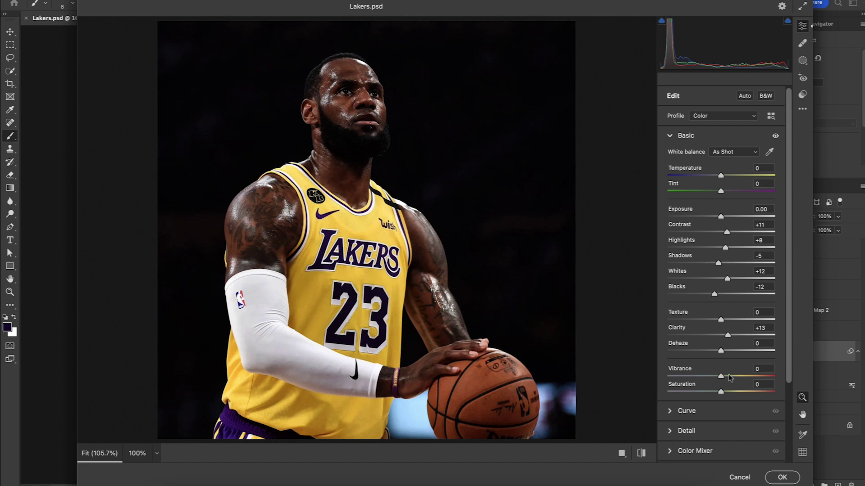
Step: Set the detail Sharpening to 73 with Masking at 37
scroll(730, 377, down, 2)
click(670, 408)
drag(669, 200, 719, 214)
drag(668, 247, 709, 251)
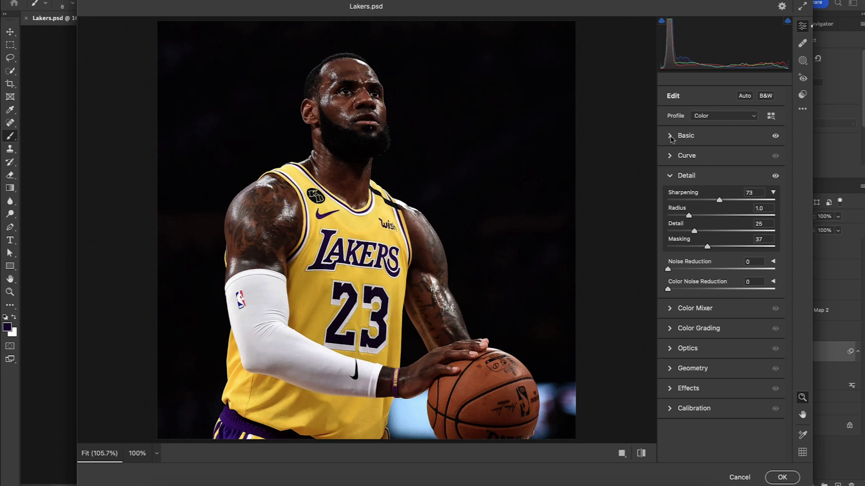
Step: Set Temperature to +2 and Tint to +1, apply the Camera Raw filter and compare LBJ with and without it
click(670, 137)
drag(720, 177, 722, 195)
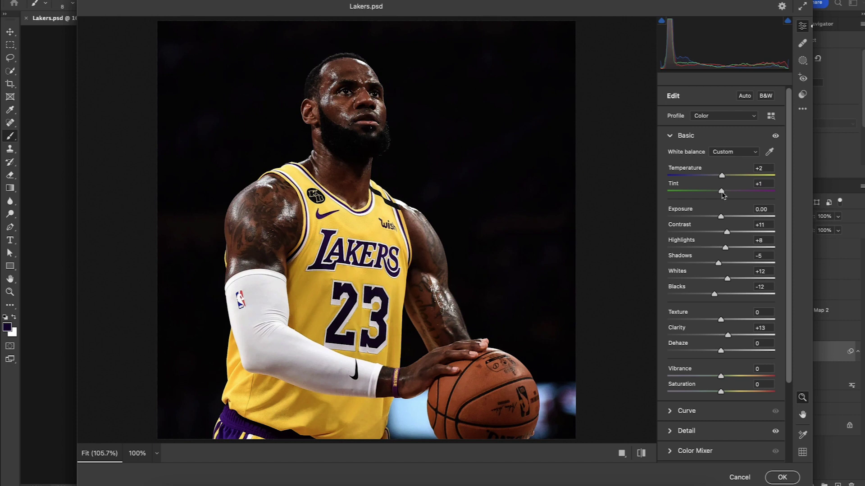
click(782, 478)
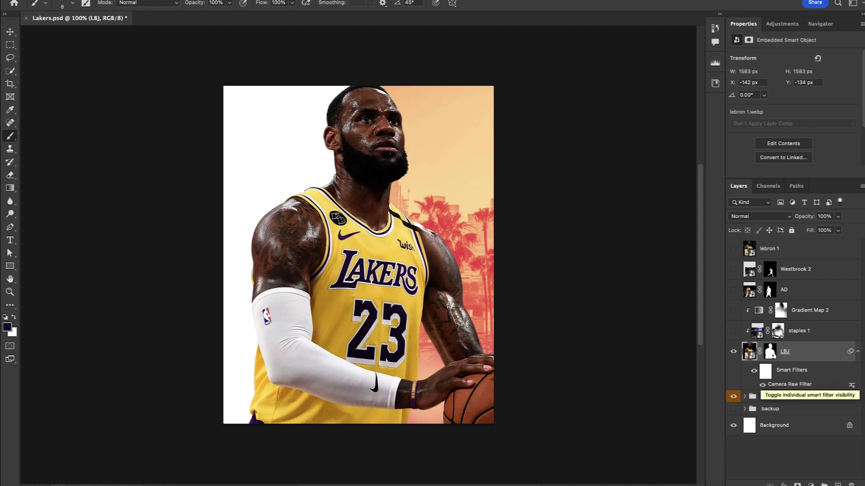
click(762, 385)
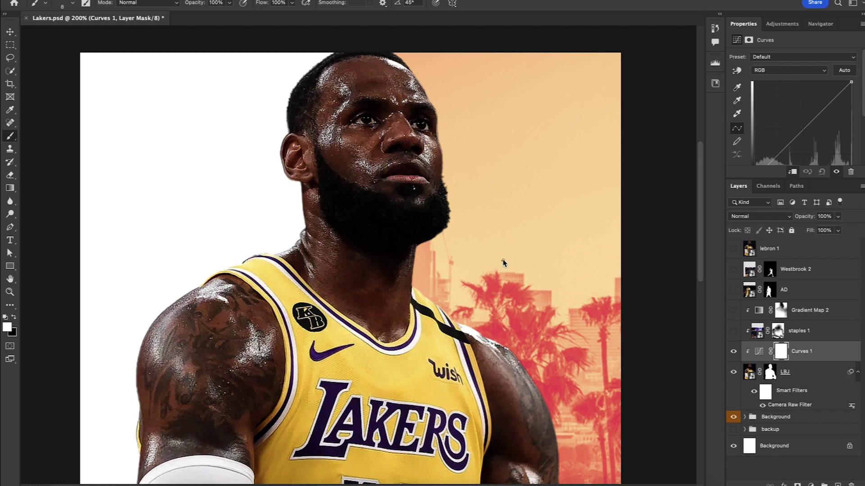
Step: Clip a Curves adjustment to the LBJ layer and slightly lower the midtones of its red and blue channels
click(773, 73)
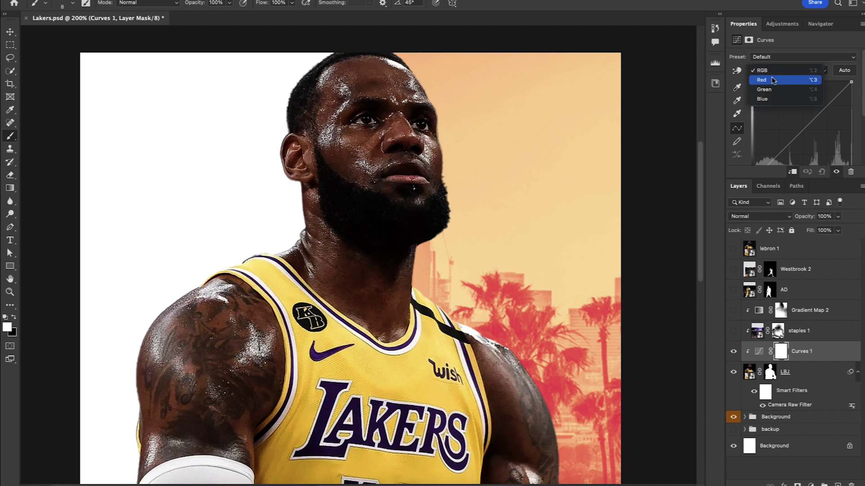
click(773, 80)
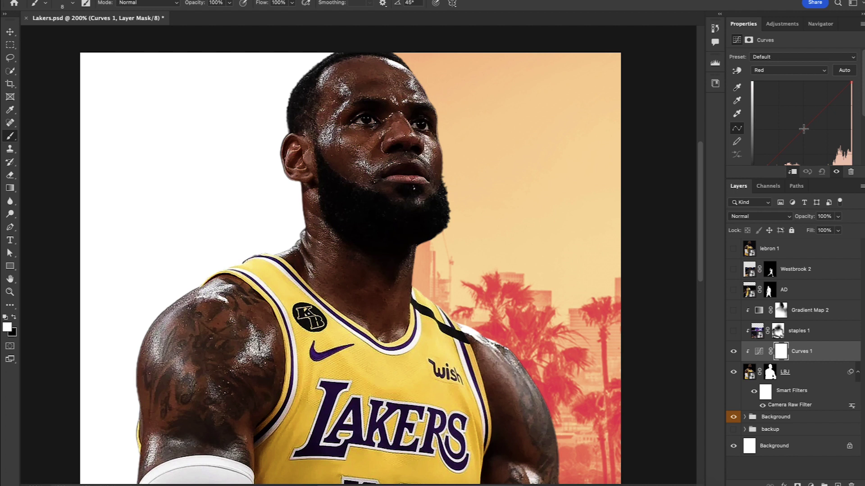
drag(804, 129, 804, 135)
click(765, 71)
click(770, 88)
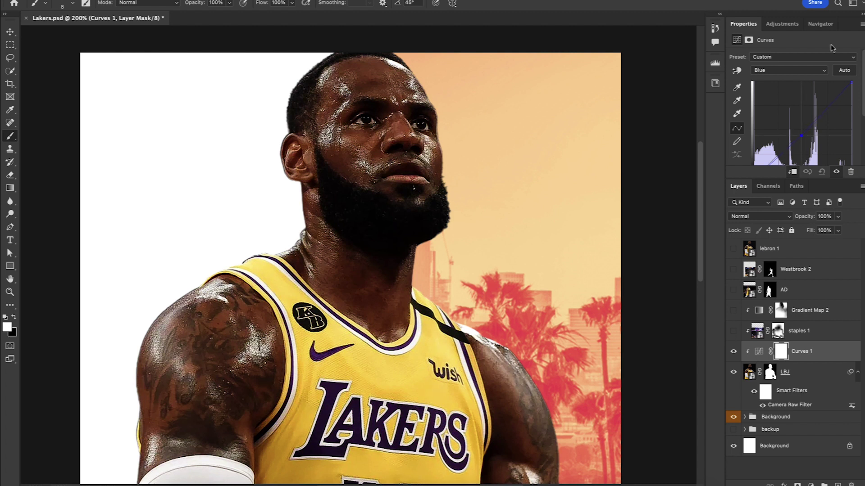
Step: Clip a Solid Color fill of #b6977b to LBJ above the Curves adjustment
click(825, 26)
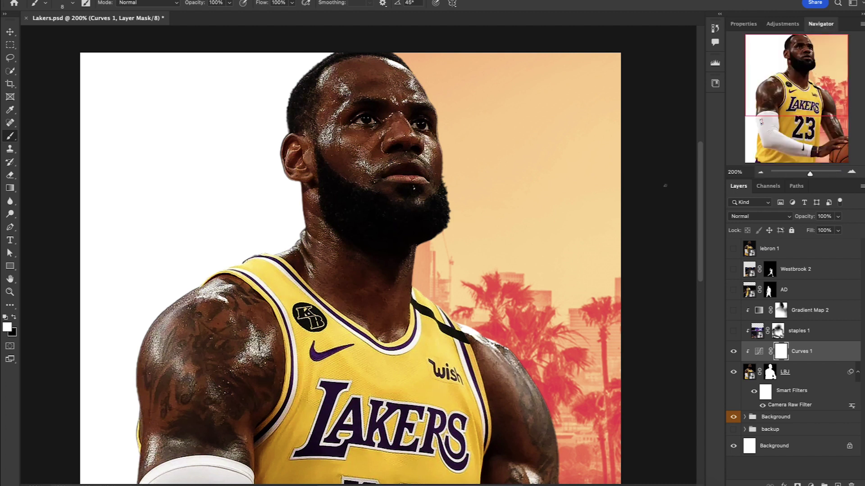
key(ctrl+minus)
scroll(614, 210, down, 4)
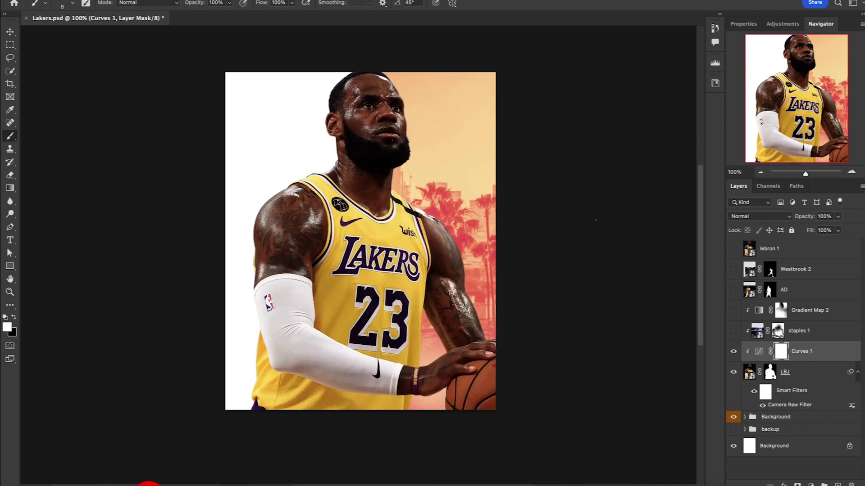
scroll(596, 219, up, 1)
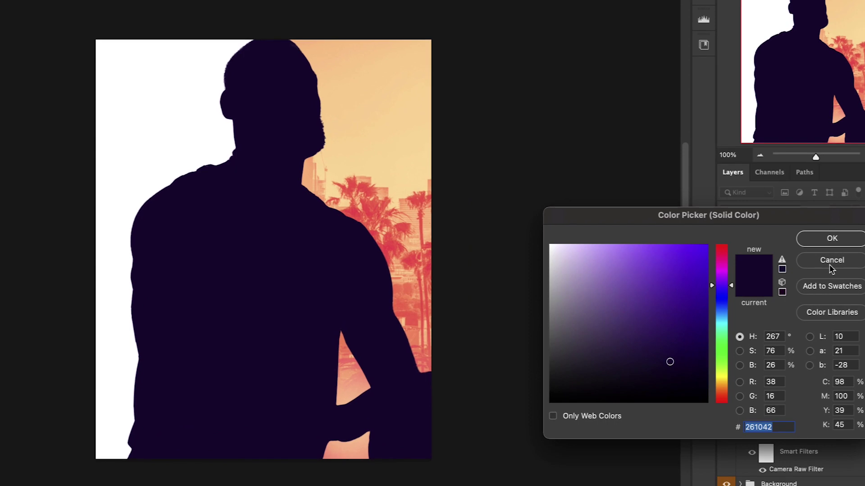
text(b6977b)
click(835, 241)
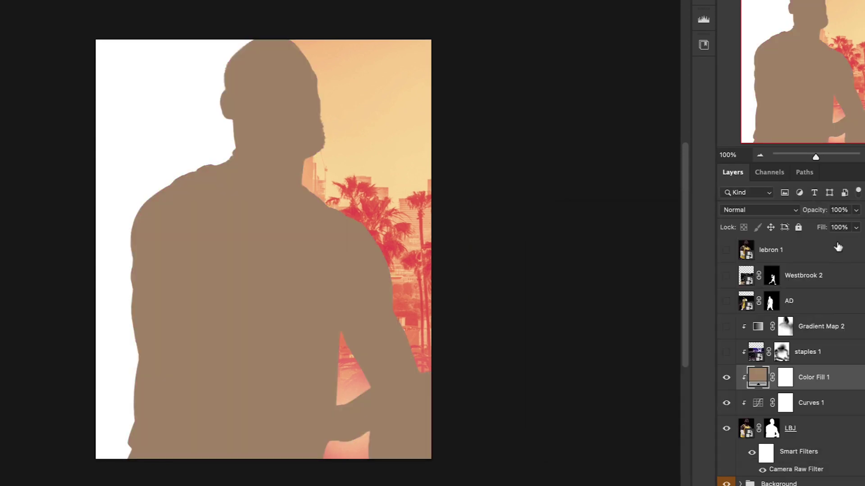
Step: Blend the brown colour fill in Overlay at 28% opacity and compare LBJ with and without it
click(781, 211)
click(753, 372)
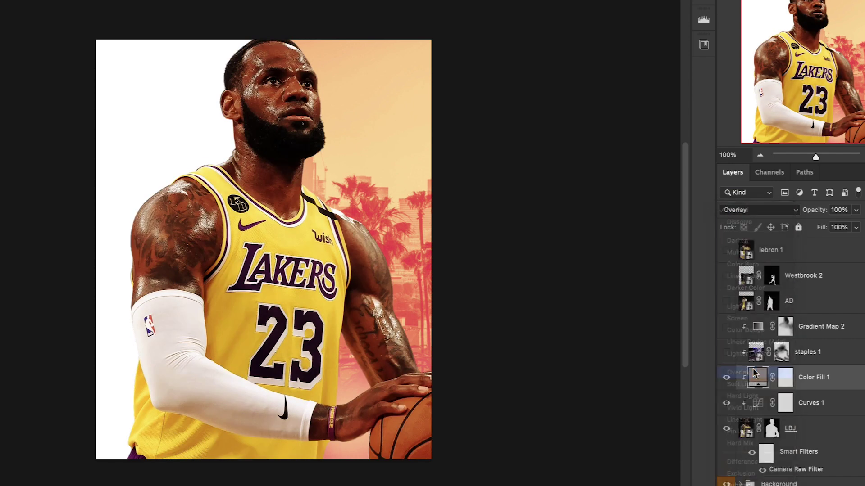
drag(813, 213, 788, 220)
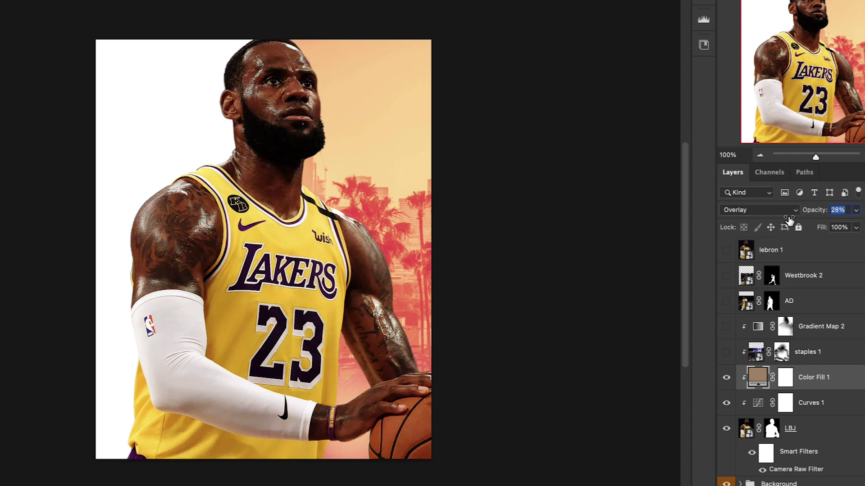
click(726, 379)
click(726, 379)
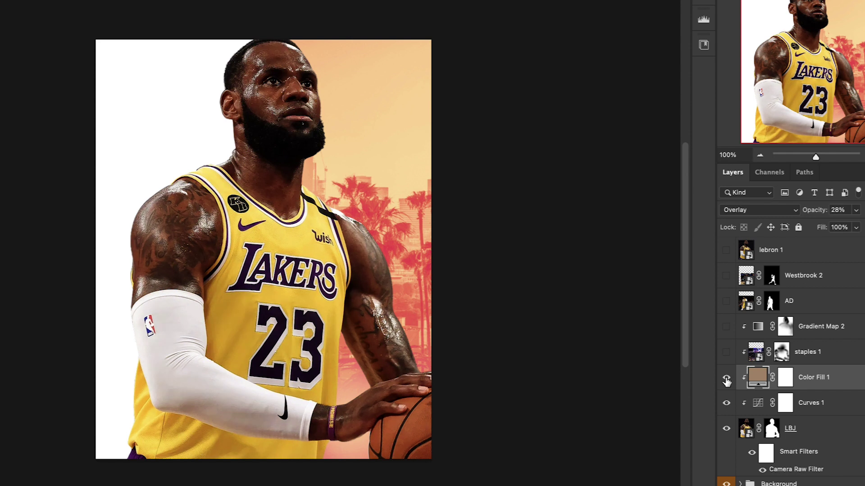
Step: Show the staples 1 and Gradient Map 2 layers and brush black on the map's mask over LBJ's shoulder, arm and upper chest
click(727, 352)
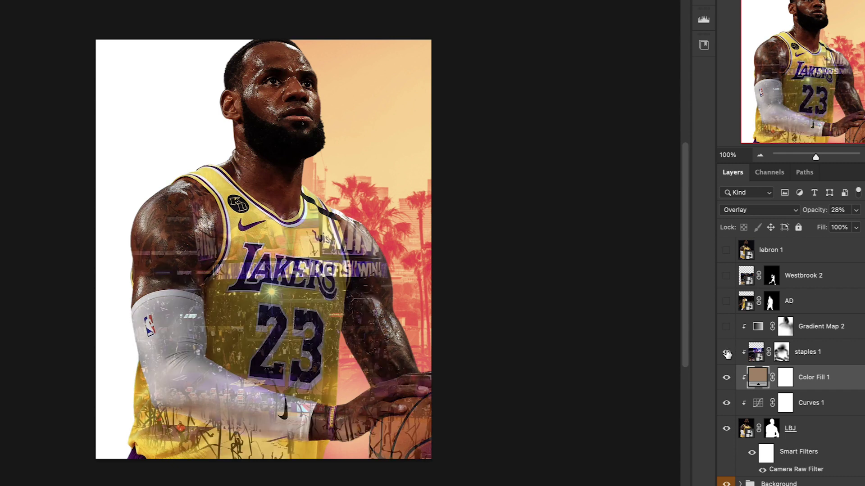
click(727, 331)
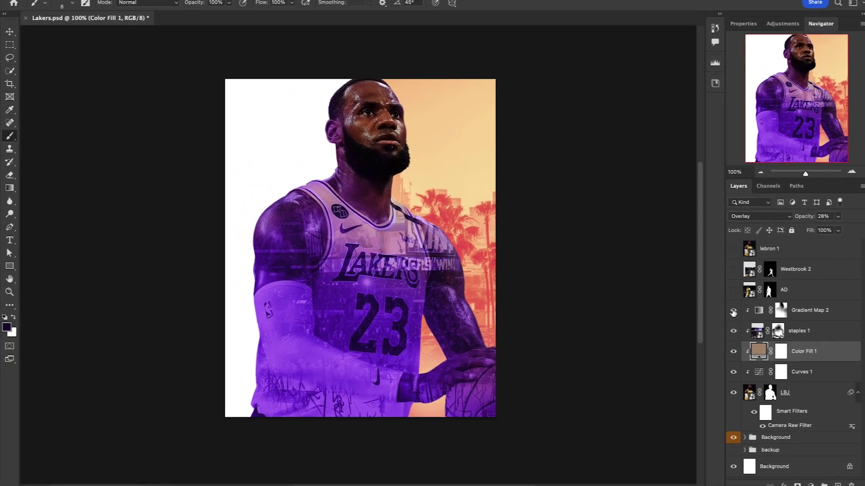
click(778, 316)
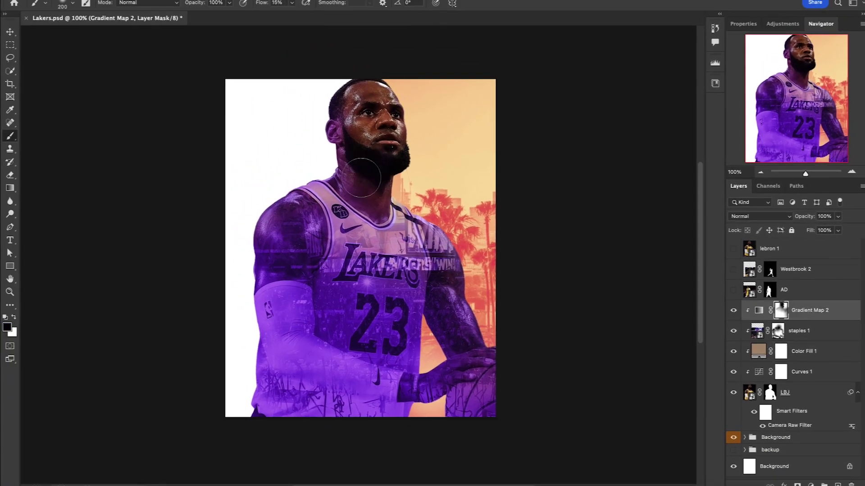
mouse_move(397, 209)
mouse_down()
mouse_move(443, 247)
mouse_move(450, 267)
mouse_up()
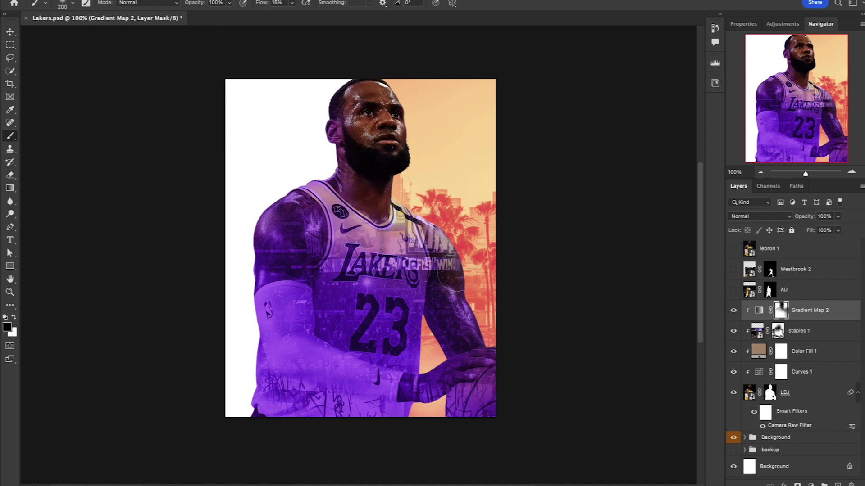
mouse_move(440, 227)
mouse_down()
mouse_move(414, 221)
mouse_move(432, 255)
mouse_up()
drag(471, 295, 486, 364)
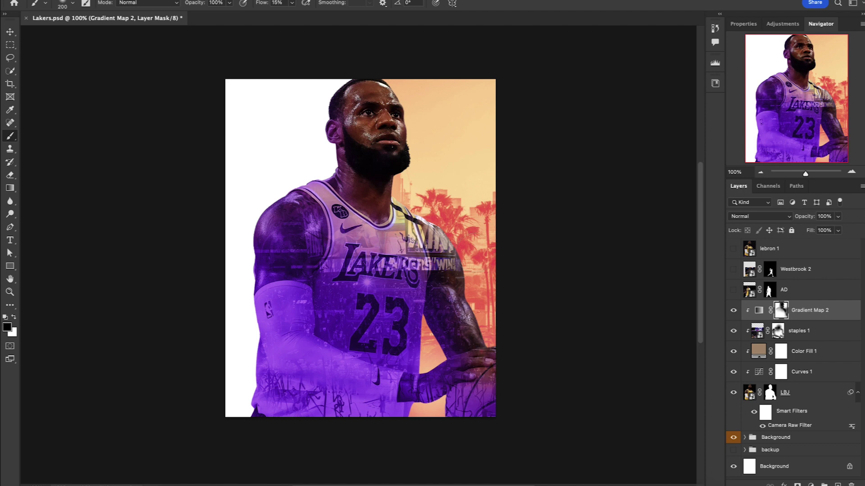
drag(404, 235, 364, 226)
mouse_move(330, 201)
mouse_down()
mouse_move(336, 222)
mouse_move(388, 248)
mouse_up()
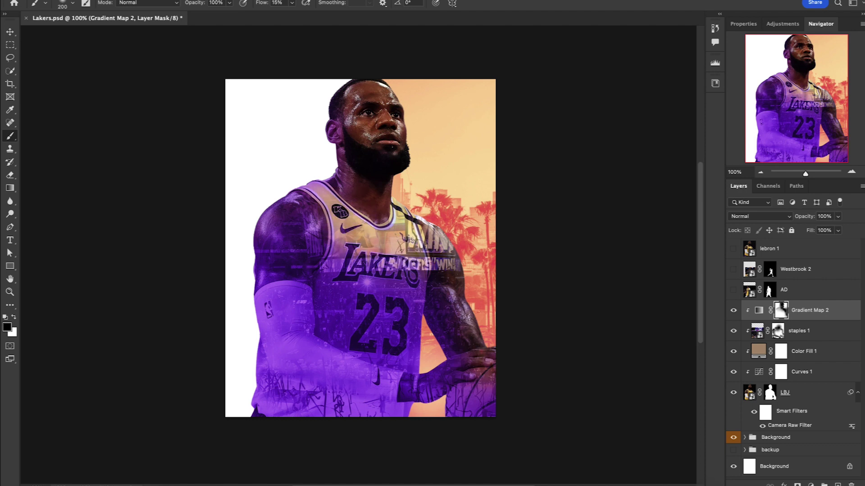
Step: Reopen LBJ's Camera Raw filter, slightly raise the Yellows and Oranges saturation in the Color Mixer and apply it
click(795, 426)
double_click(795, 427)
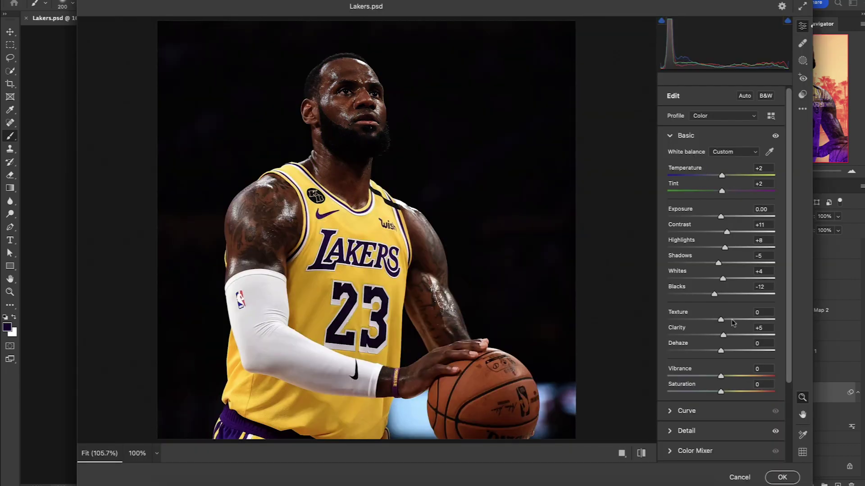
scroll(707, 360, down, 1)
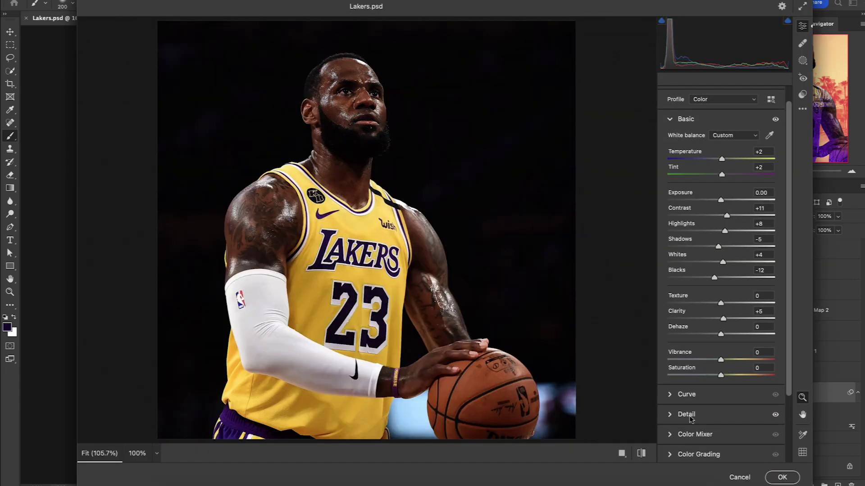
click(691, 434)
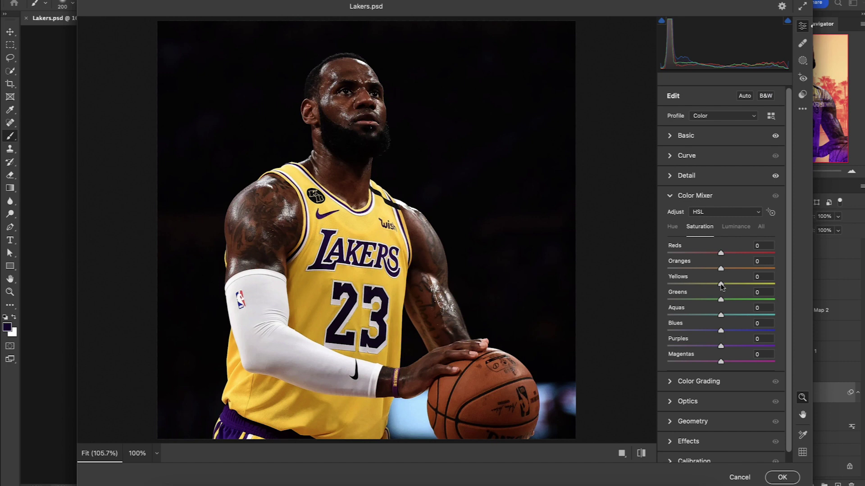
drag(721, 284, 726, 284)
drag(720, 269, 725, 268)
click(782, 478)
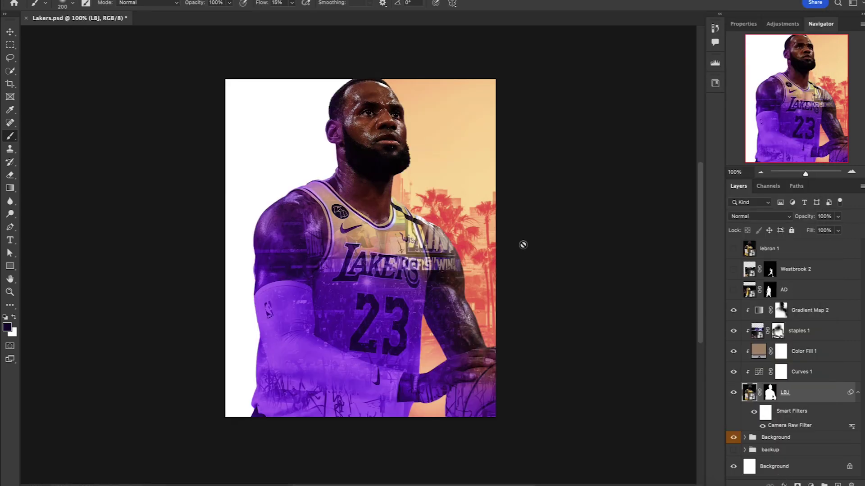
Step: Mask more of Gradient Map 2 off LBJ's jersey with a 400 px brush and show the AD layer
click(781, 309)
key(bracketright)
key(bracketright)
key(bracketright)
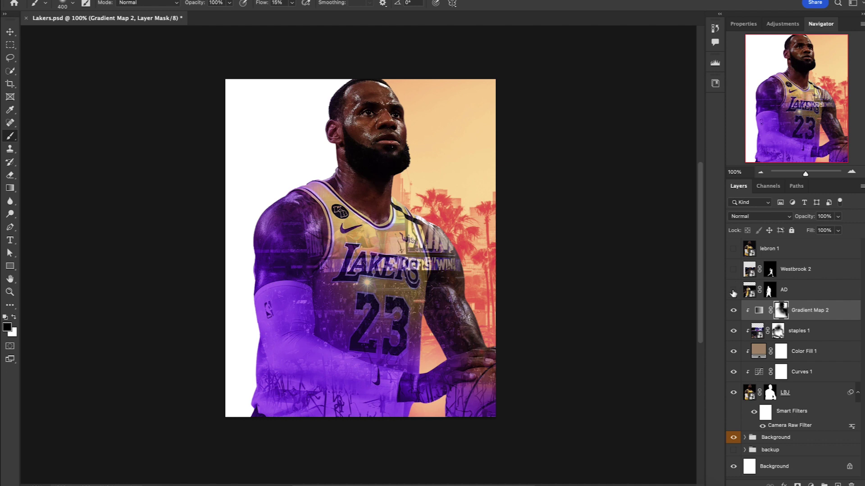
click(733, 291)
click(748, 290)
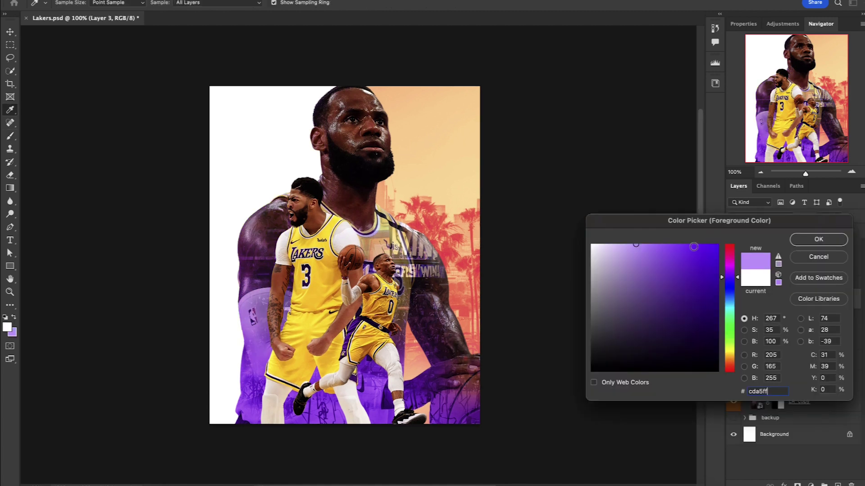
Step: Set the foreground colour to the vivid purple #7515ec
click(698, 249)
drag(697, 249, 691, 250)
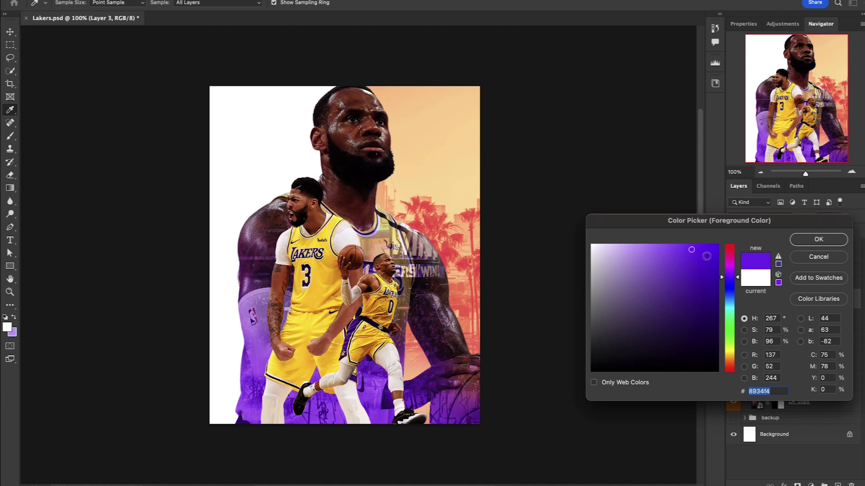
click(707, 255)
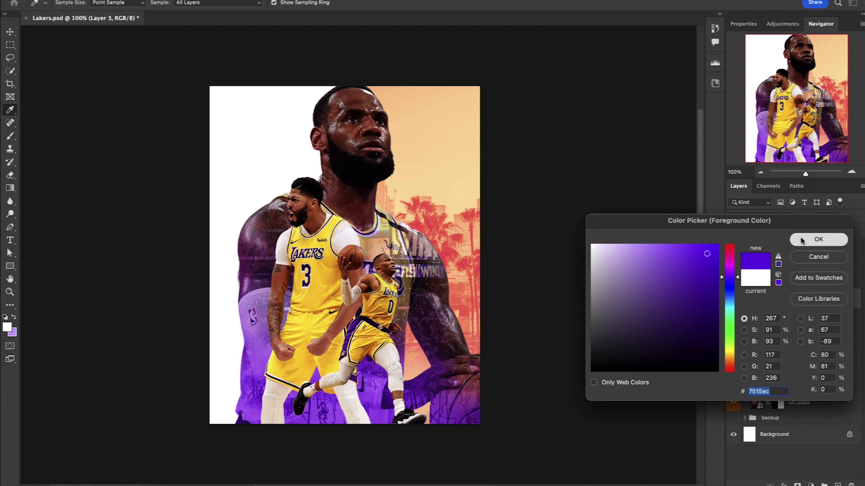
click(818, 239)
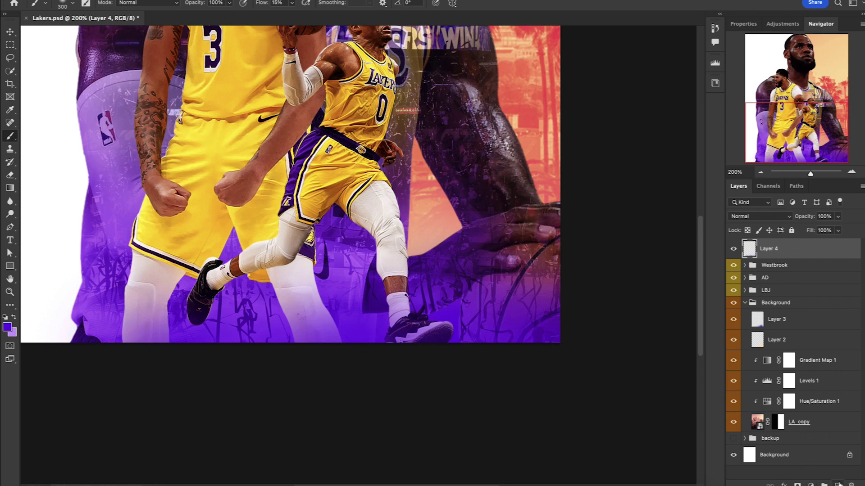
Step: On a new layer above Layer 4, brush light purple haze along the poster's lower edge at 250 px, 40% opacity and 100% flow
click(838, 485)
key(x)
key(bracketright)
key(bracketright)
scroll(474, 376, down, 3)
key(shift+0)
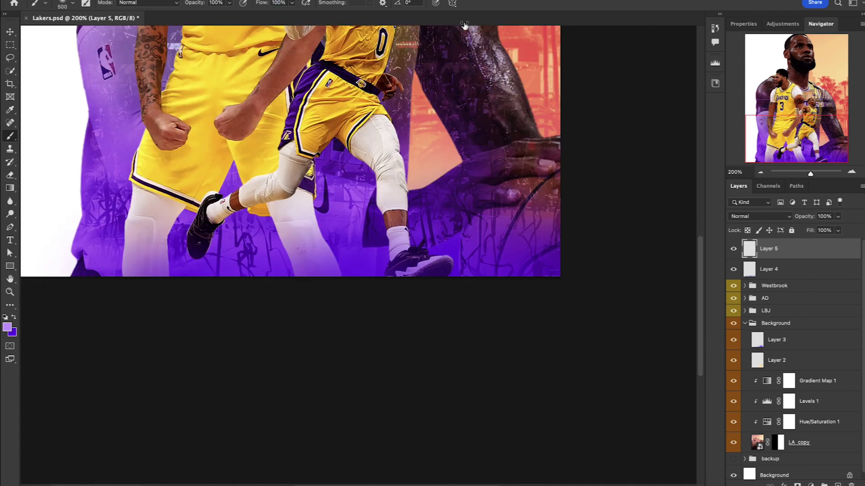
key(4)
key(bracketleft)
key(bracketleft)
key(bracketleft)
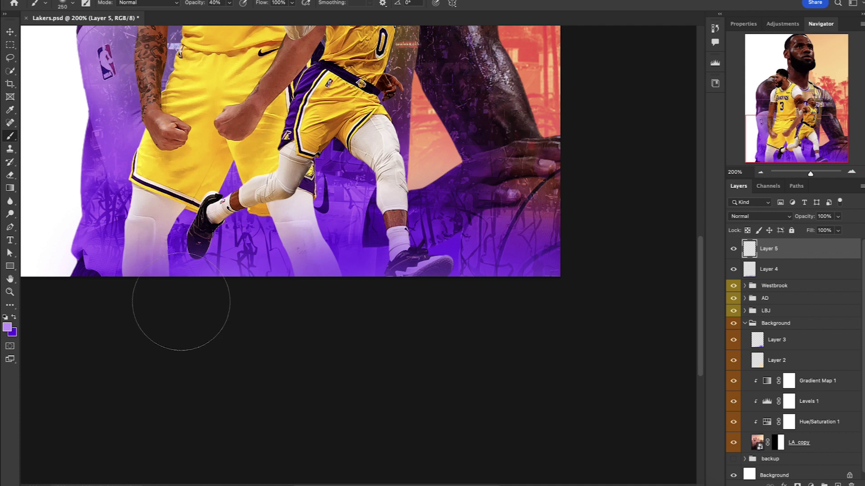
Step: Fade the AD group's lower legs on its layer mask with a smaller soft black brush at 6% flow
scroll(215, 355, up, 2)
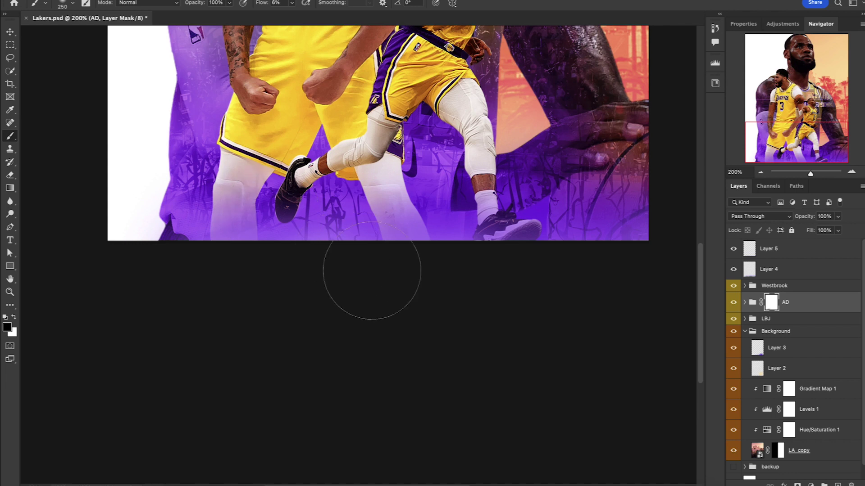
key(bracketleft)
key(bracketleft)
key(bracketleft)
key(bracketleft)
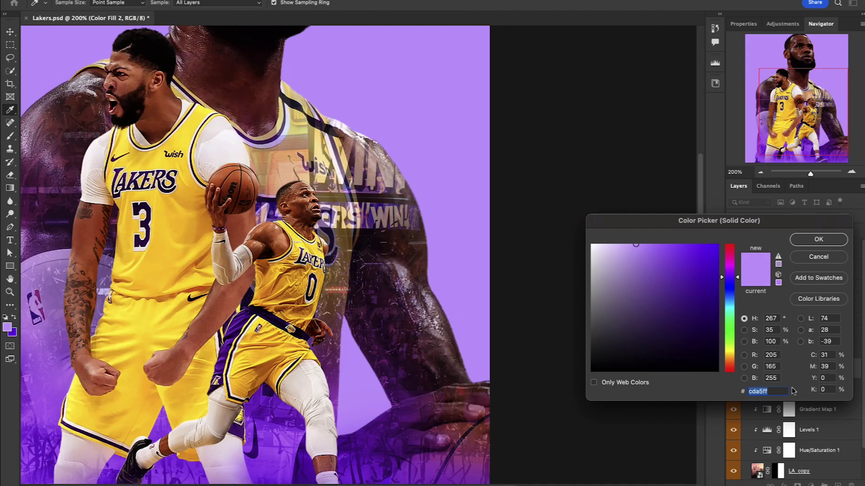
Step: Add a #ffcba5 Solid Color fill above Layer 2 in the Background group and blend it in Darken
text(ffcba5)
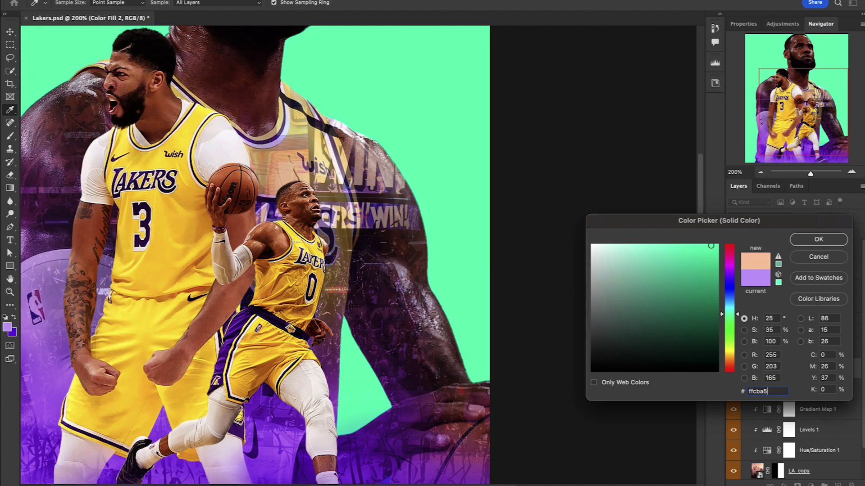
click(829, 244)
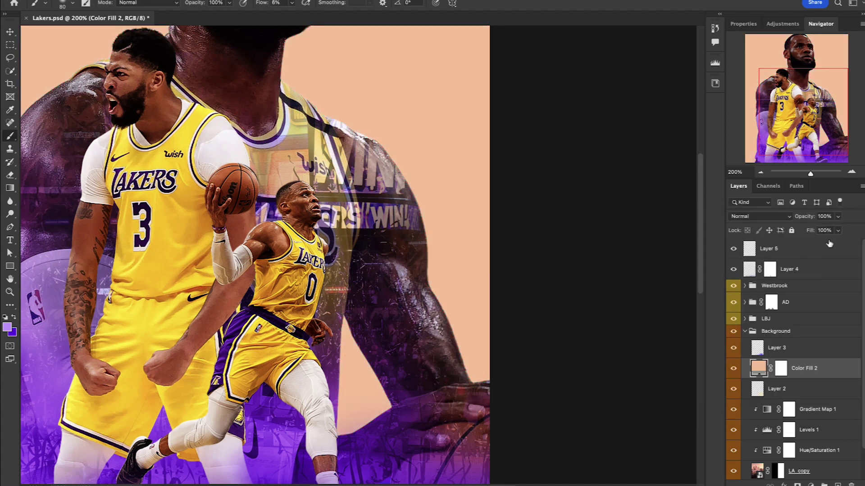
click(788, 216)
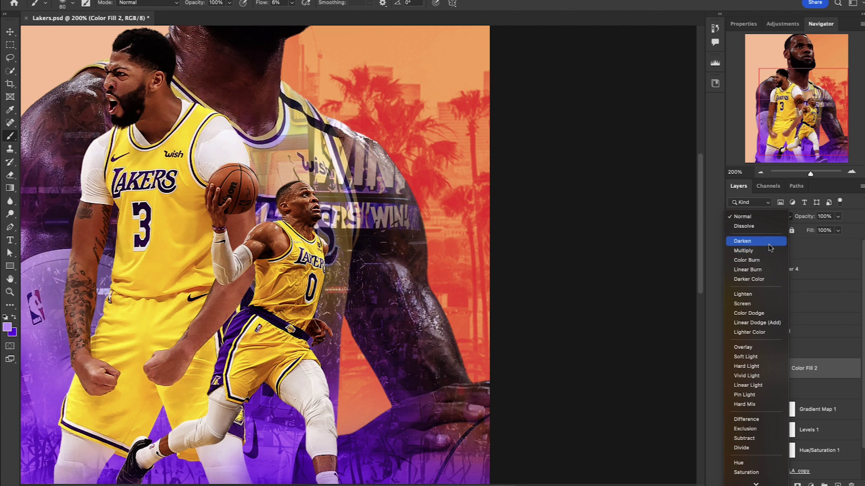
click(769, 242)
Step: Mask the peach fill off the sky and skyline beside LBJ with a 600 px black brush at 24% flow
scroll(594, 252, up, 5)
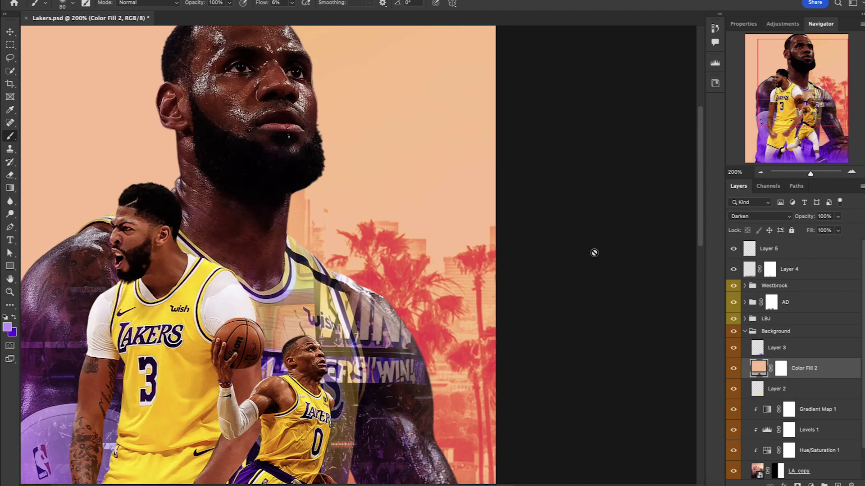
click(781, 368)
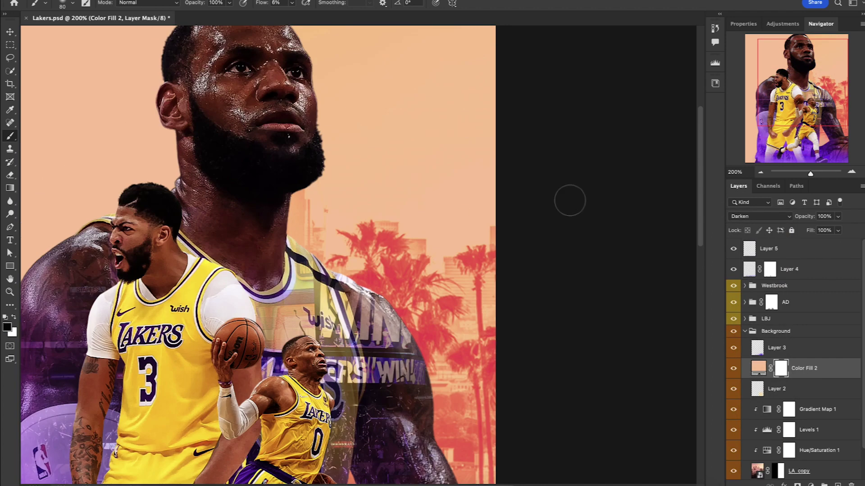
scroll(570, 199, up, 3)
scroll(569, 200, left, 1)
key(bracketright)
key(bracketright)
key(bracketright)
key(bracketright)
key(bracketright)
key(bracketright)
key(bracketright)
key(bracketright)
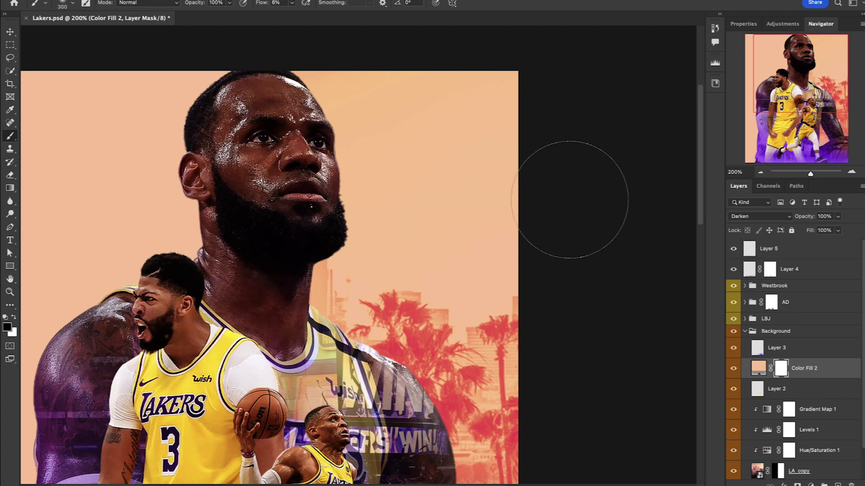
key(bracketright)
key(bracketright)
key(bracketright)
drag(256, 6, 270, 5)
scroll(518, 203, down, 5)
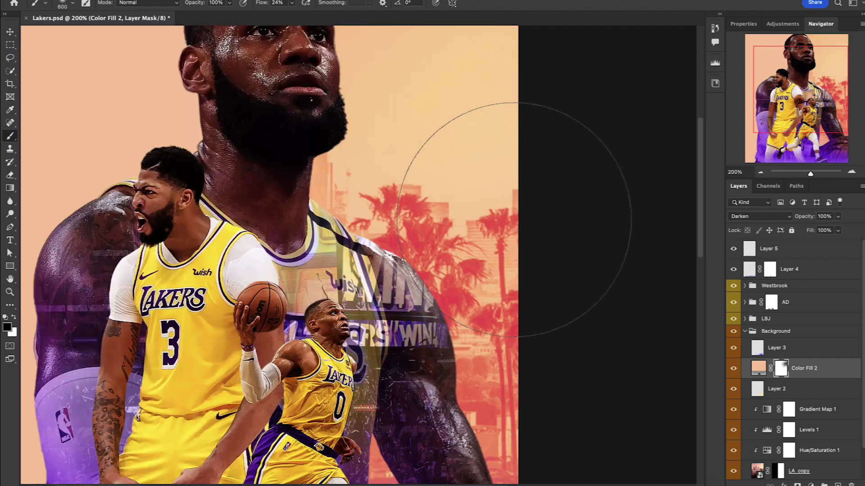
scroll(451, 230, up, 5)
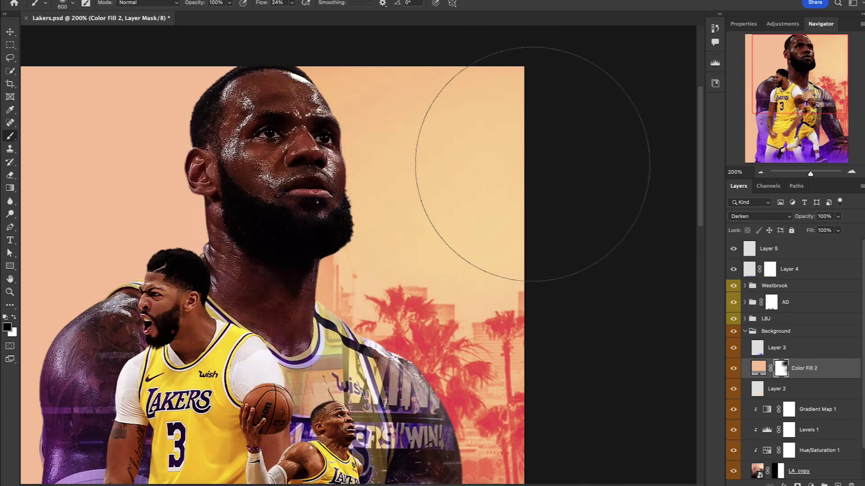
Step: Switch the peach fill to Multiply and retouch its mask around the palms and LBJ's arm, lowering the brush opacity to 20%
scroll(541, 253, down, 5)
click(760, 216)
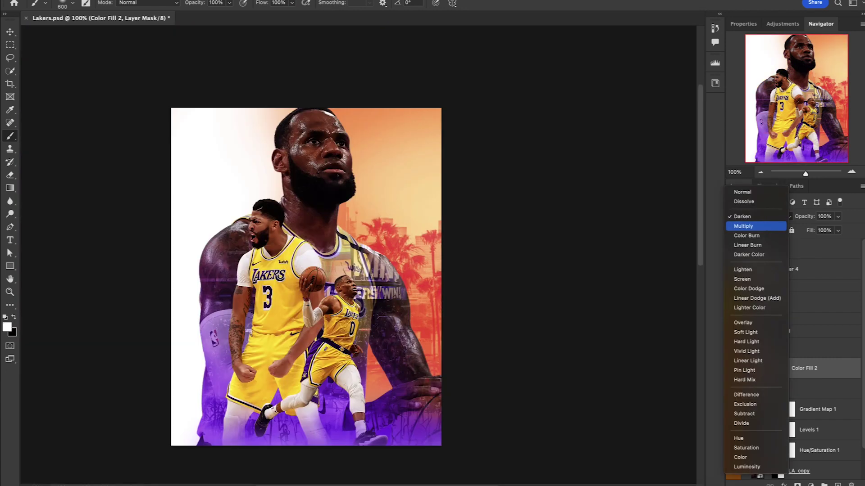
click(764, 226)
click(439, 298)
key(x)
click(438, 299)
click(439, 267)
click(398, 327)
key(2)
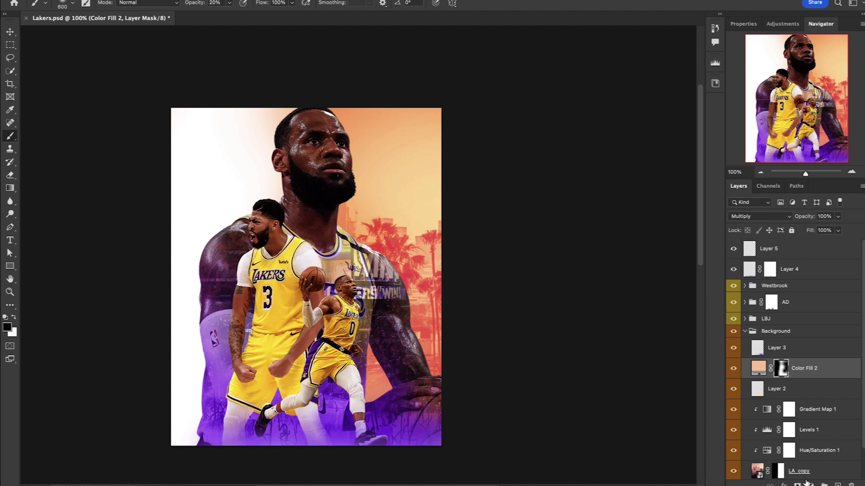
Step: Add a #c74106 Solid Color fill above the peach fill in the Background group and blend it in Screen
click(807, 484)
click(812, 263)
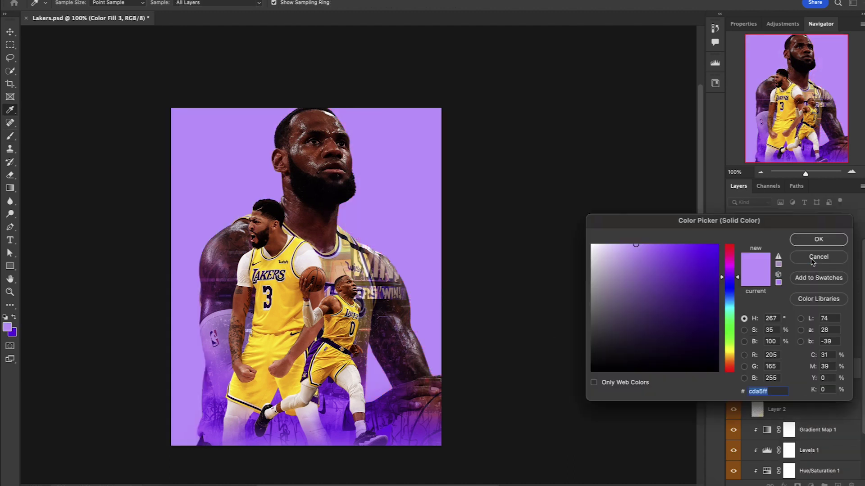
text(c)
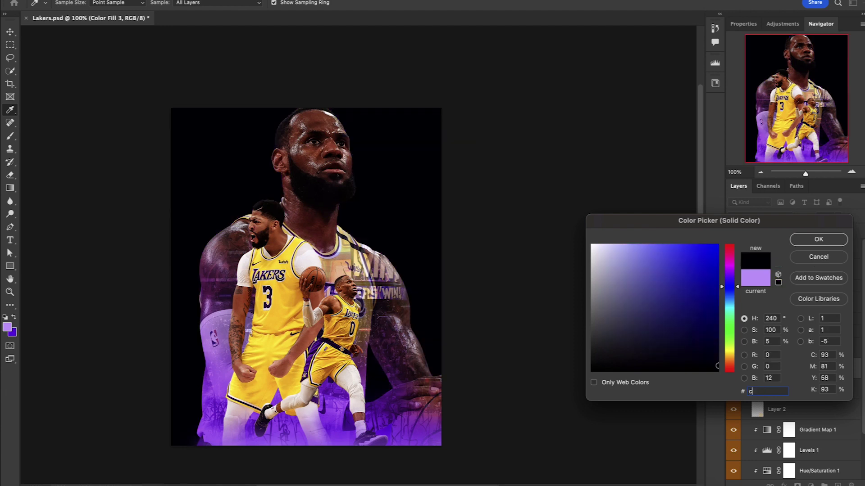
text(74106)
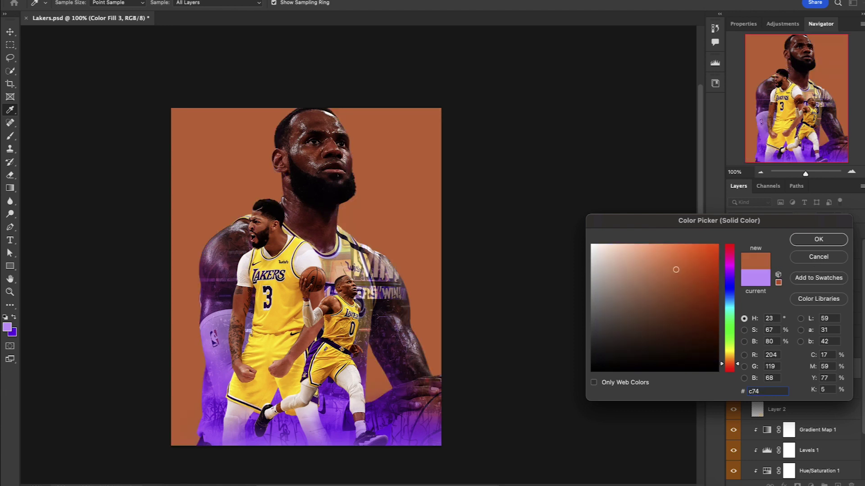
click(829, 241)
key(b)
click(760, 216)
click(748, 268)
click(734, 368)
click(735, 369)
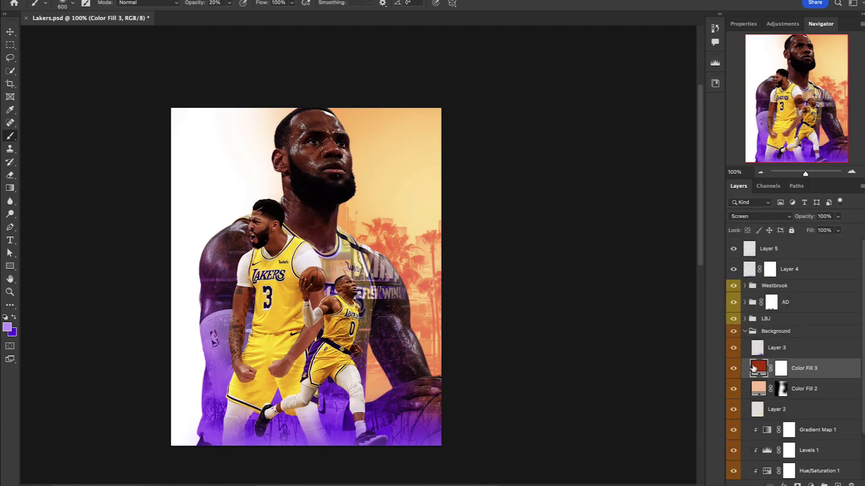
Step: Invert the new red fill's mask to black and paint white over the sky and palms beside LBJ at 20% brush opacity
click(781, 369)
key(d)
key(ctrl+i)
key(x)
mouse_move(436, 206)
mouse_down()
mouse_move(387, 166)
mouse_move(411, 293)
mouse_up()
click(438, 173)
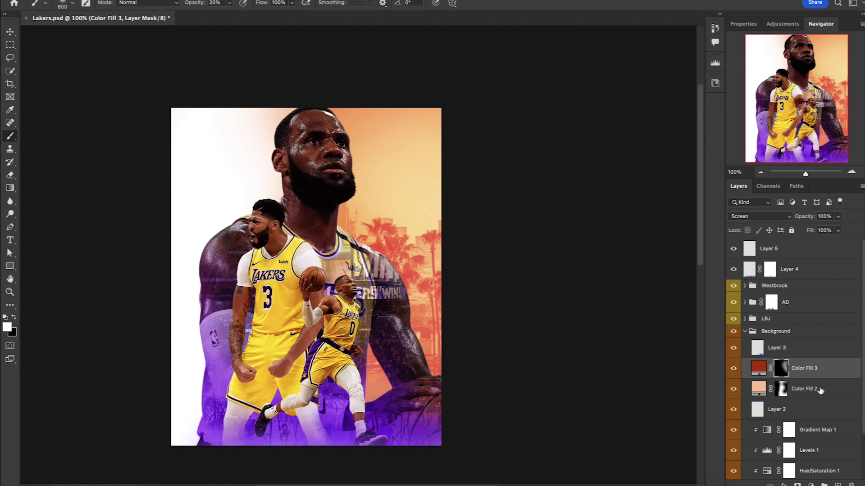
Step: Duplicate the red fill, black out the copy's mask, blend it in Color Dodge and brush a glow into the sky, lowering brush opacity to 10%
key(ctrl+j)
click(781, 369)
click(773, 217)
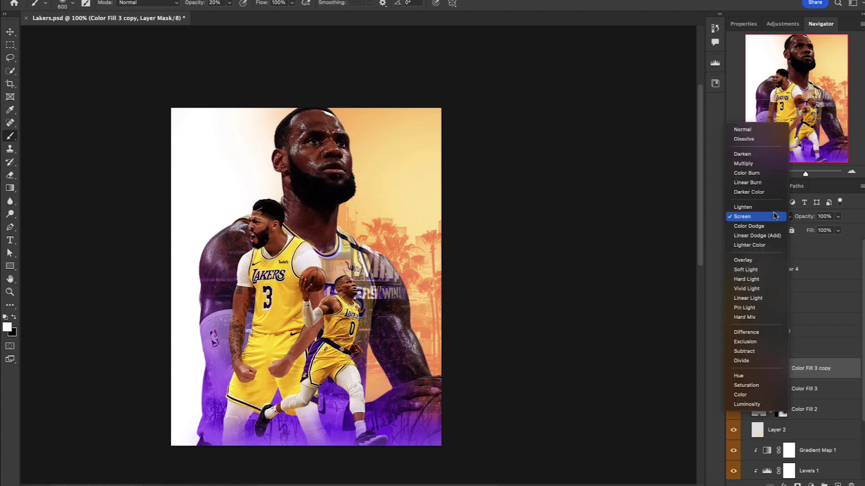
click(761, 226)
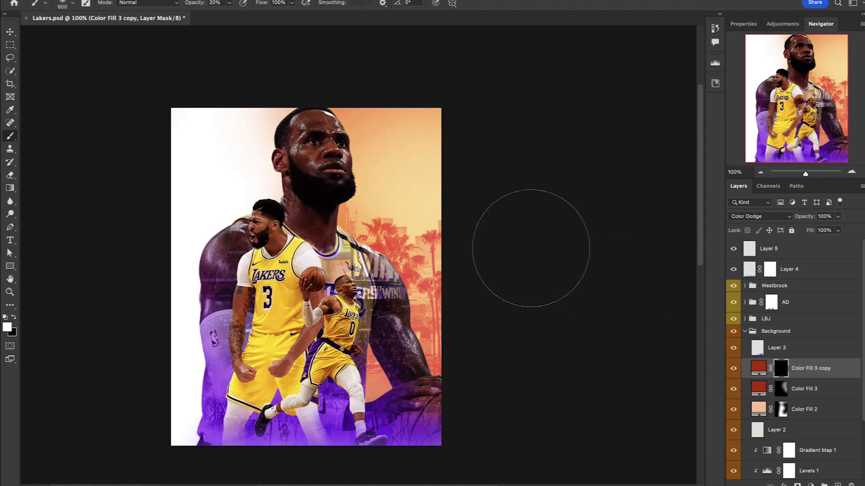
click(415, 189)
click(450, 133)
key(1)
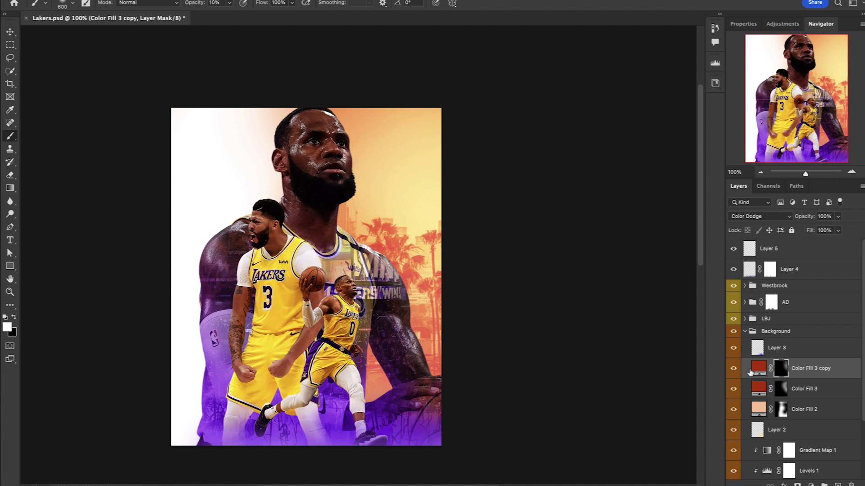
click(734, 369)
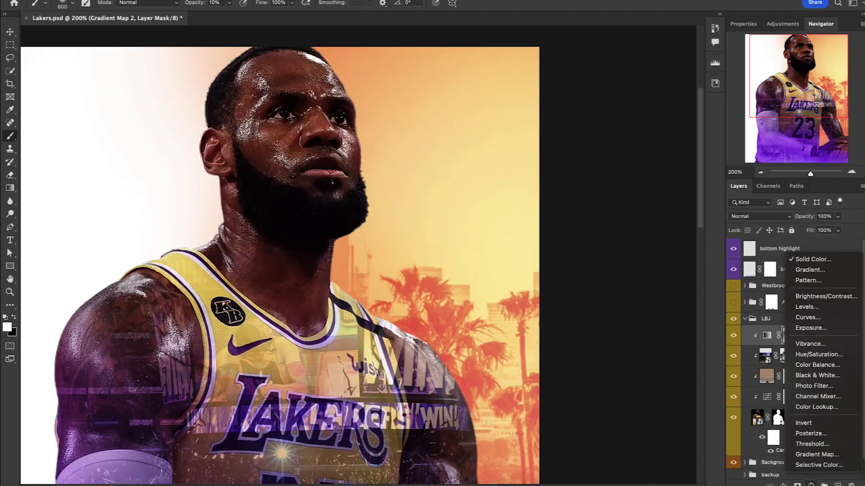
Step: Add an Exposure adjustment of +1.74 clipped to LBJ, invert its mask to black and rename it H
click(810, 328)
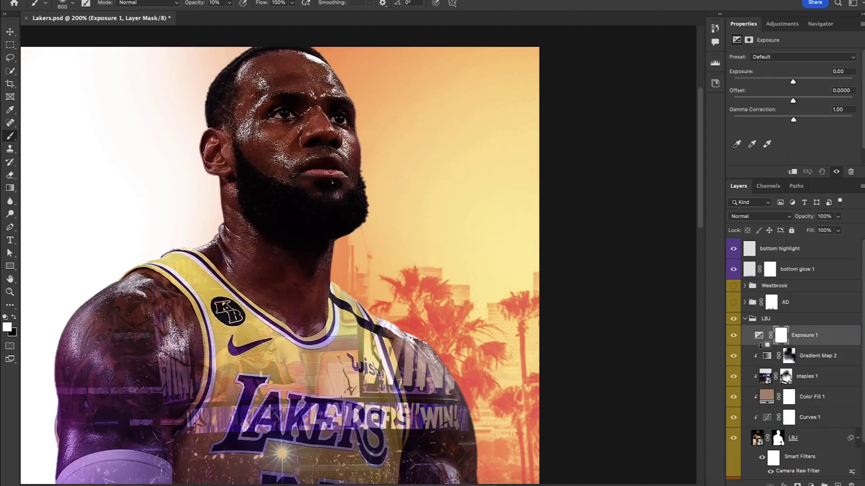
alt+click(760, 347)
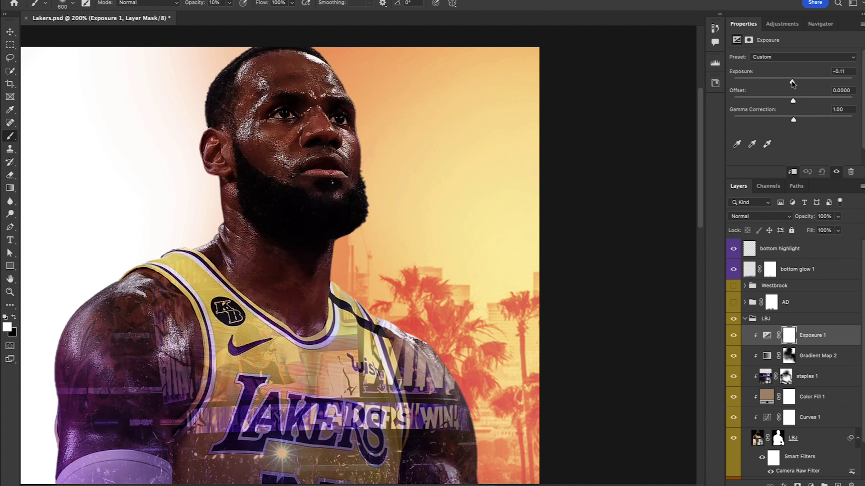
drag(792, 82, 808, 83)
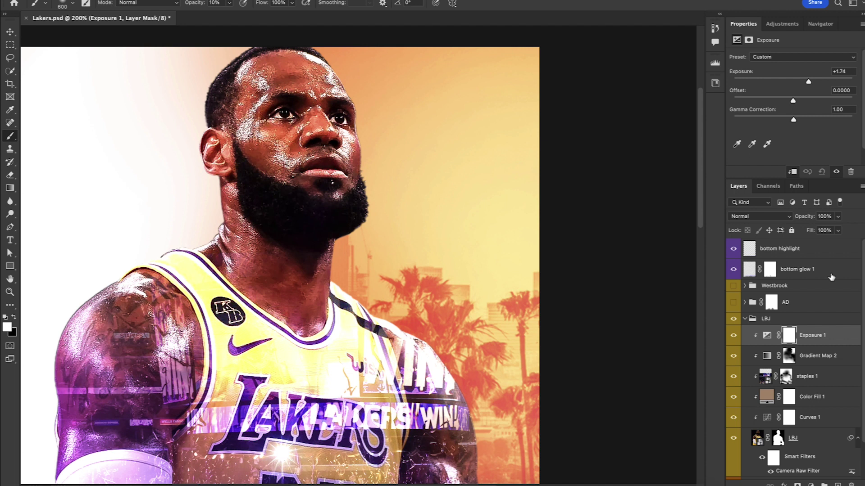
key(ctrl+i)
double_click(806, 334)
text(H)
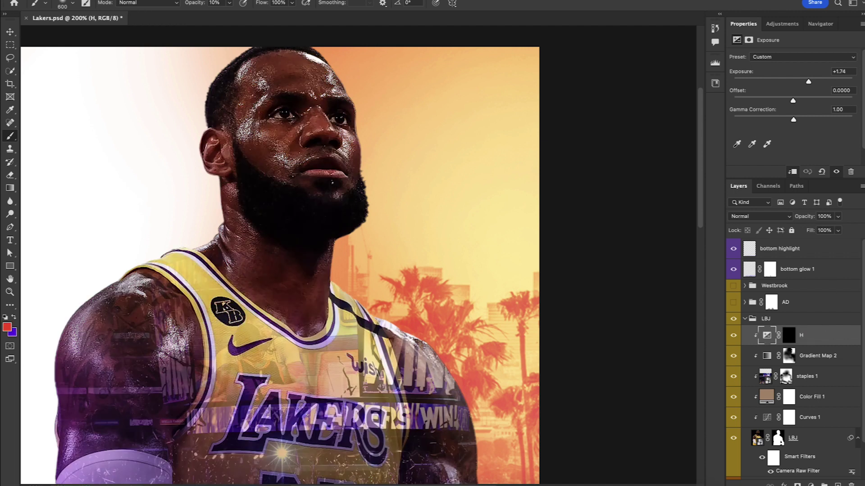
Step: Add a second clipped Exposure adjustment above H, set its exposure to -1.57 and rename it S
click(810, 485)
click(797, 332)
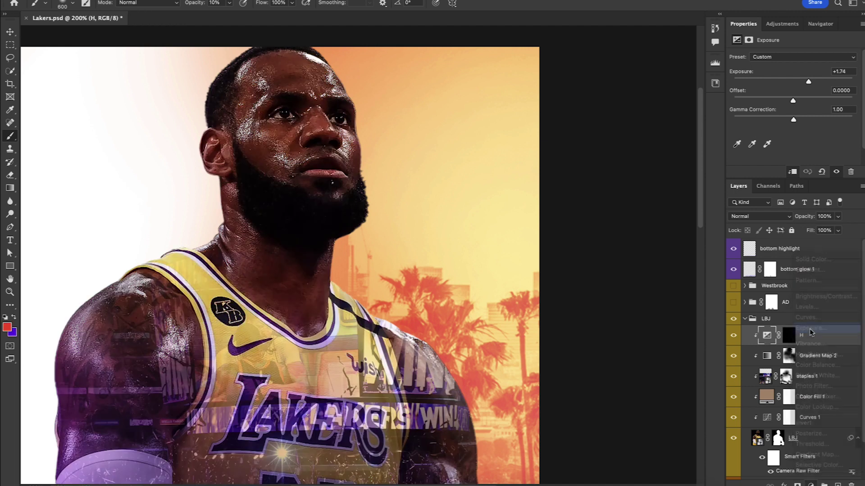
alt+click(759, 345)
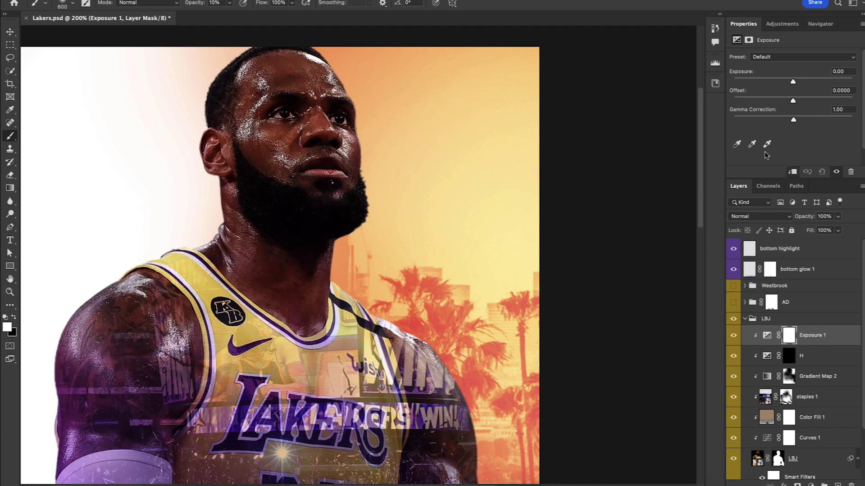
drag(793, 84, 778, 88)
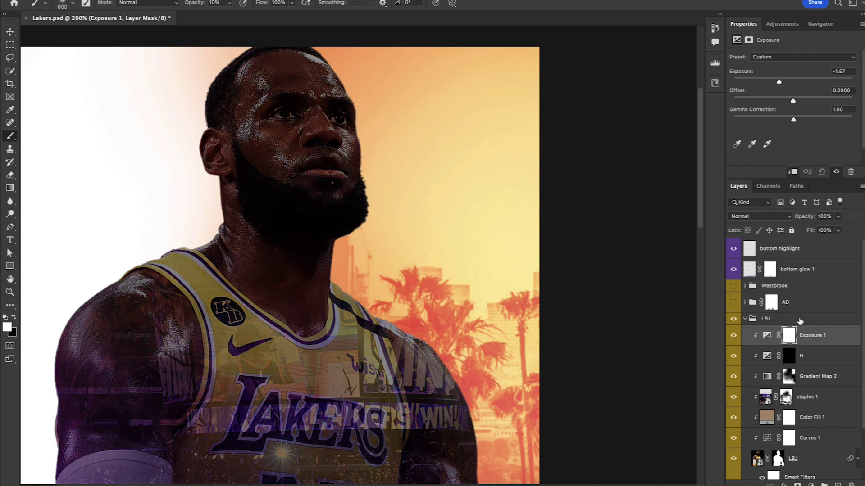
double_click(810, 336)
text(S)
key(Return)
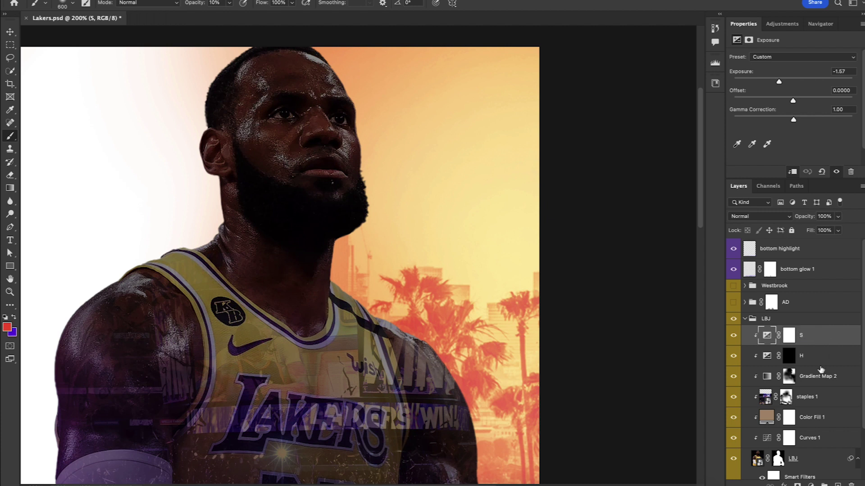
Step: Invert the S mask to black and move both S and H beneath Curves 1, directly above the LBJ layer
click(790, 336)
key(d)
key(ctrl+i)
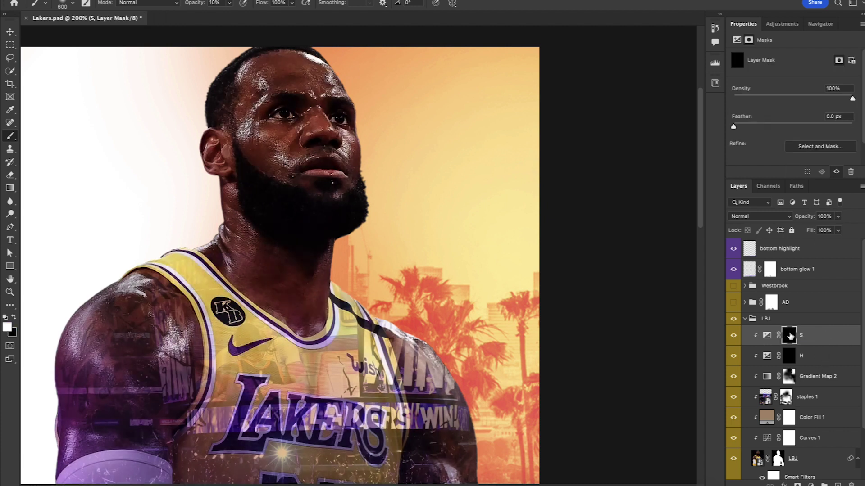
shift+click(811, 358)
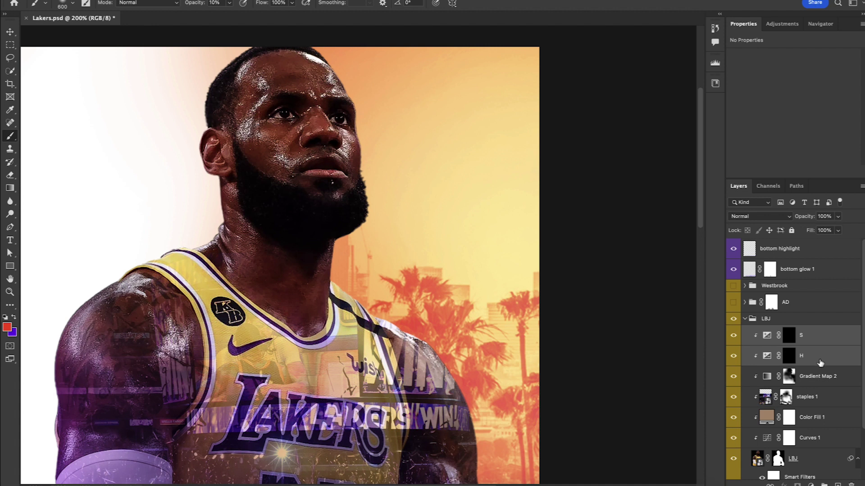
drag(820, 363, 813, 443)
Step: Paint white on the H mask along LBJ's sky-facing face and beard at 100% opacity and 14% flow, reducing the brush from 80 to 15 px
click(789, 438)
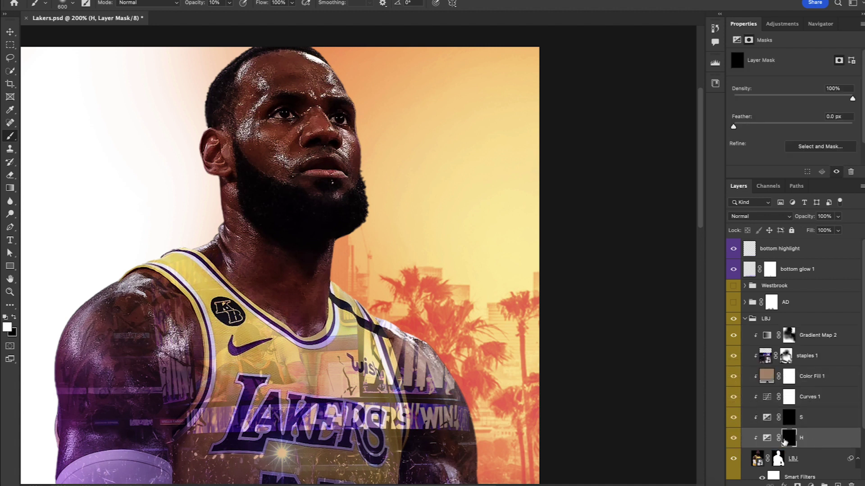
key(d)
click(826, 25)
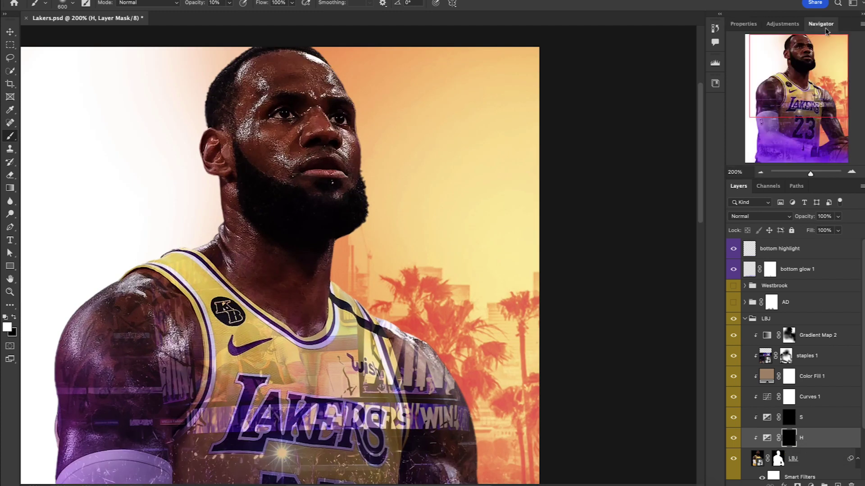
scroll(617, 160, up, 3)
scroll(617, 160, left, 1)
key(bracketleft)
key(bracketleft)
key(bracketleft)
key(bracketleft)
key(bracketleft)
key(bracketleft)
key(bracketleft)
key(bracketleft)
mouse_move(201, 3)
mouse_down()
mouse_move(268, 5)
mouse_move(215, 16)
mouse_up()
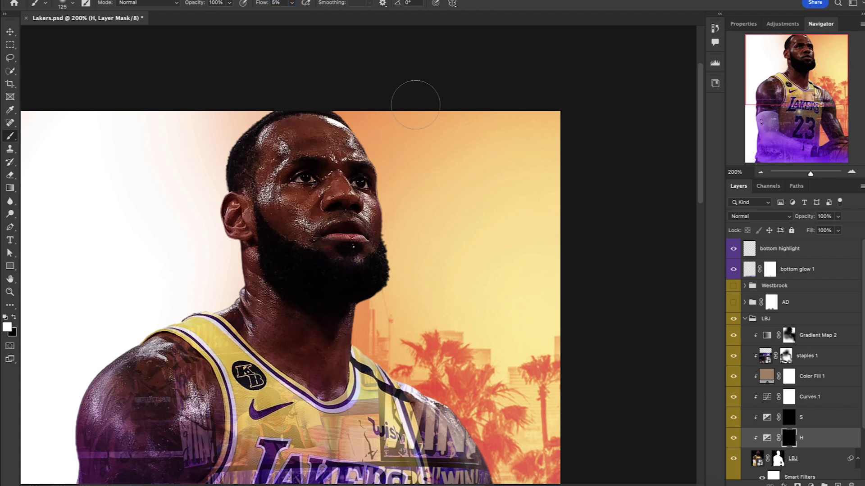
key(super+plus)
scroll(422, 106, up, 3)
key(bracketleft)
key(bracketleft)
key(bracketleft)
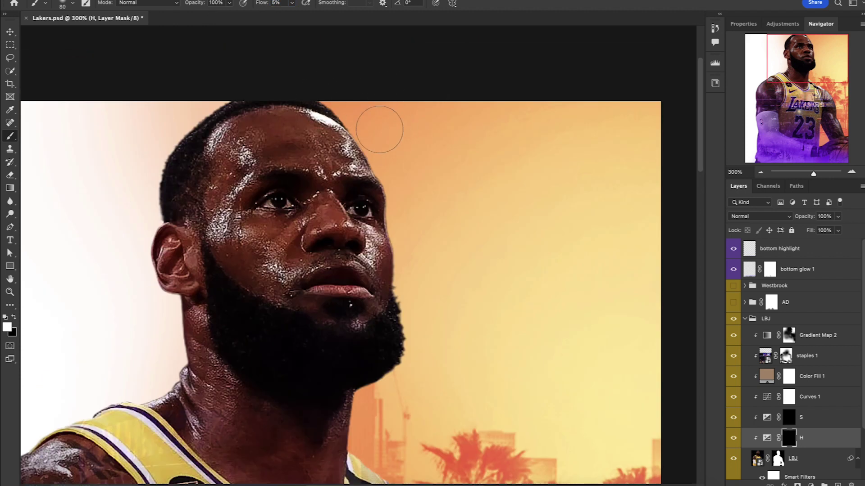
key(shift+1)
key(shift+4)
mouse_move(351, 117)
mouse_down()
mouse_move(407, 201)
mouse_move(414, 345)
mouse_up()
key(bracketleft)
key(bracketleft)
key(bracketleft)
key(bracketleft)
key(bracketleft)
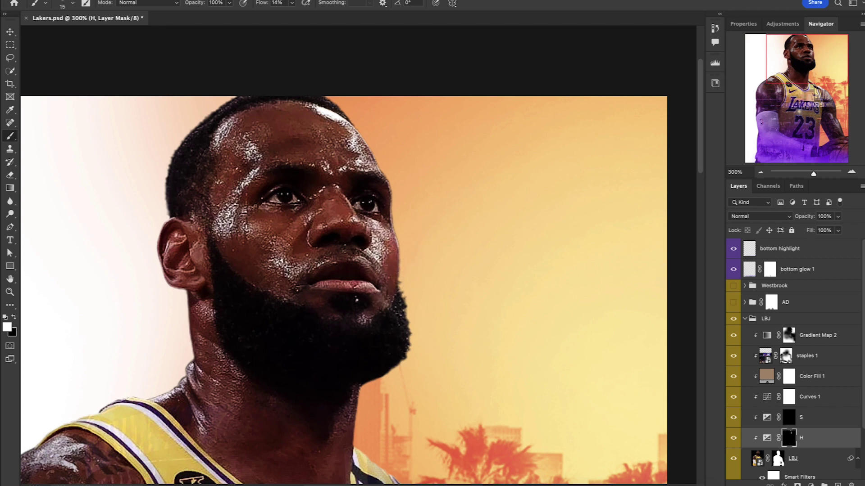
Step: Add a clipped layer directly above LBJ, sample the forehead skin tone and brush lightly around the brows at 15% flow
click(814, 459)
click(837, 484)
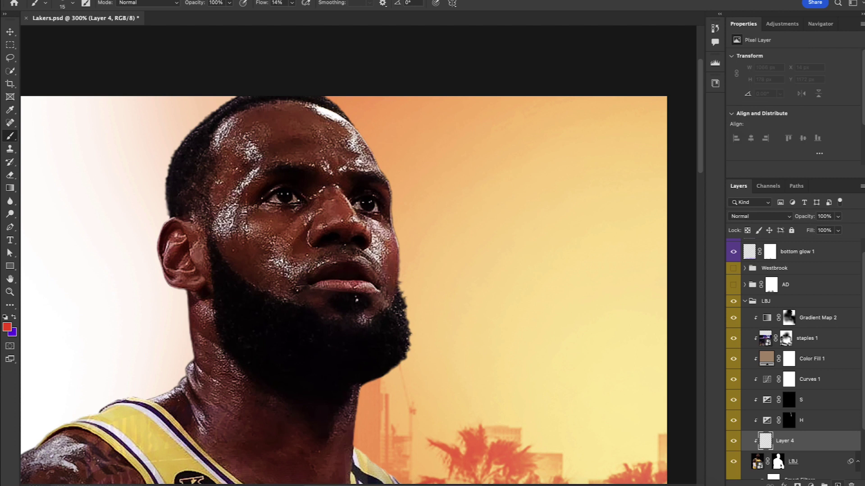
key(i)
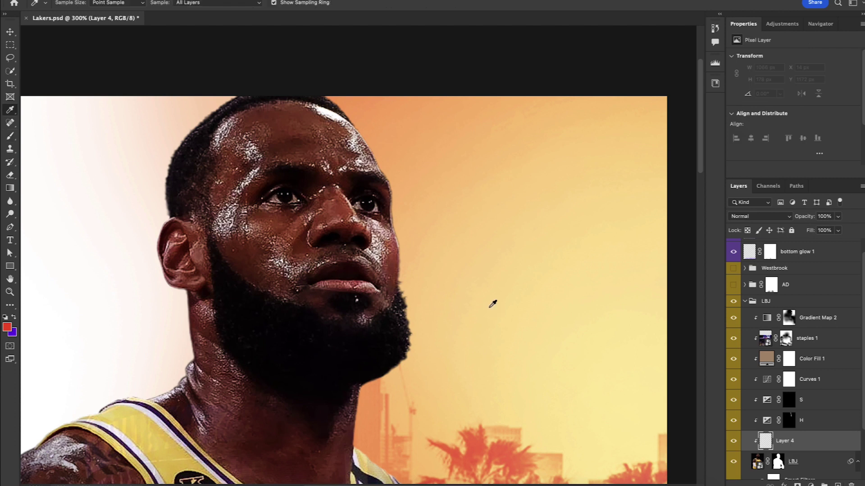
click(286, 115)
key(b)
drag(261, 6, 255, 6)
key(bracketright)
key(bracketright)
mouse_move(298, 170)
mouse_down()
mouse_move(275, 177)
mouse_move(283, 173)
mouse_up()
drag(356, 185, 352, 181)
key(bracketleft)
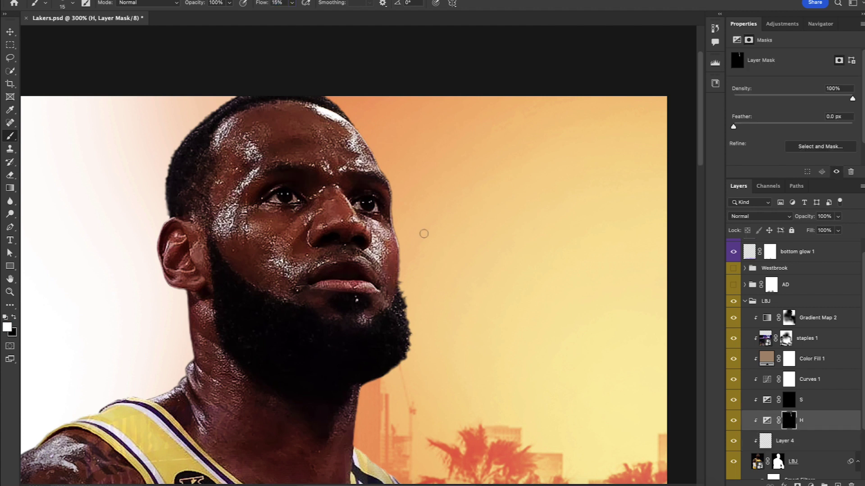
Step: Paint highlights on the H mask down LBJ's shoulder and arm beside the palms with a soft white brush at 15% flow
scroll(424, 234, down, 5)
scroll(424, 234, right, 3)
scroll(482, 326, down, 5)
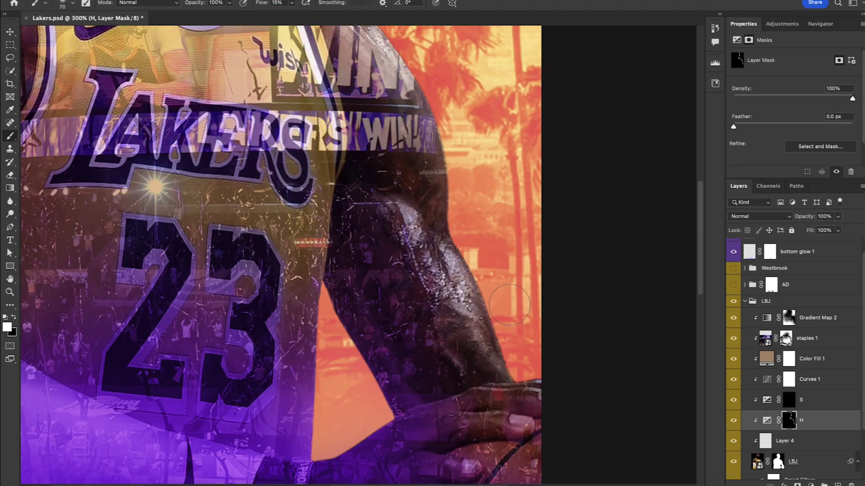
scroll(377, 388, down, 5)
drag(424, 288, 450, 283)
scroll(358, 255, up, 9)
scroll(358, 255, left, 8)
key(super+minus)
key(super+minus)
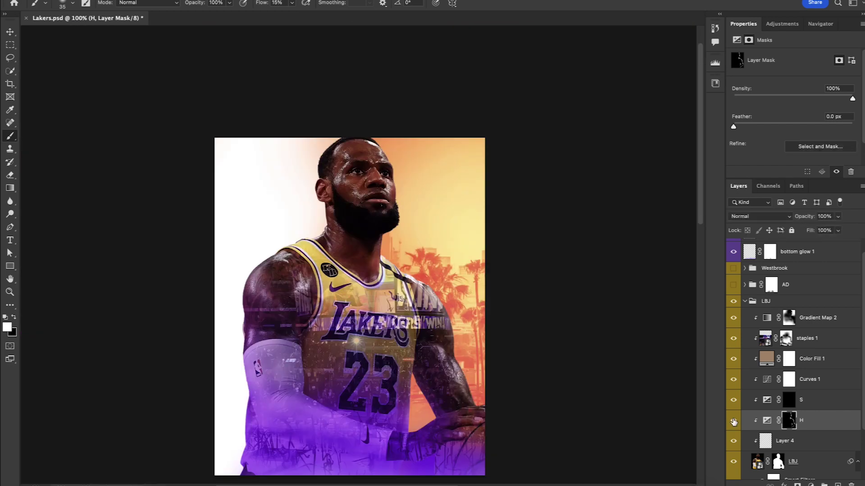
Step: Paint white on the S mask to shade LBJ's nose, temple and ear, enlarging the brush to 70 px
click(789, 400)
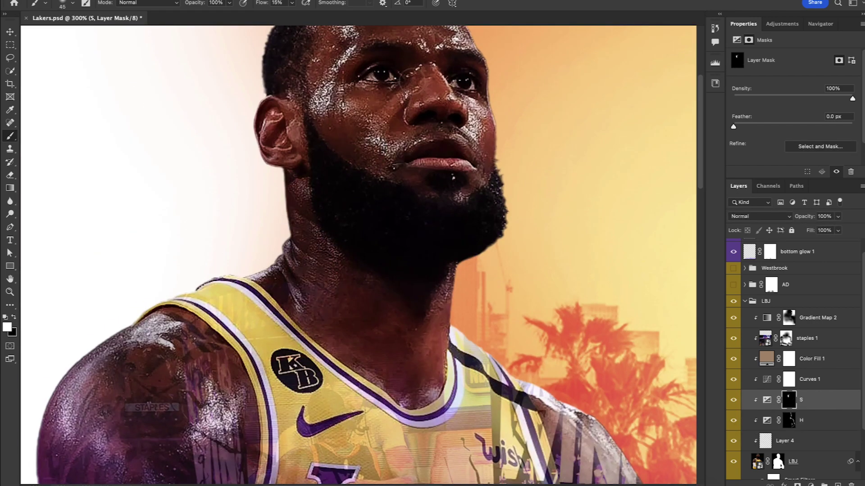
drag(412, 81, 398, 110)
scroll(413, 112, up, 3)
drag(417, 162, 422, 150)
scroll(405, 171, up, 2)
key(bracketright)
key(bracketright)
key(bracketright)
drag(339, 140, 331, 196)
drag(290, 228, 295, 252)
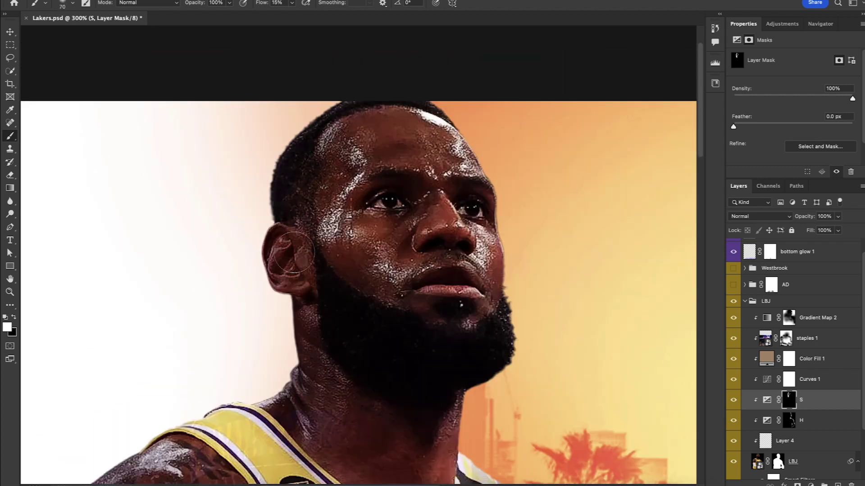
Step: Extend the S mask shading over LBJ's neck, jersey strap and outer shoulder with a larger brush
scroll(189, 154, down, 6)
scroll(212, 235, down, 2)
drag(214, 238, 237, 214)
mouse_move(266, 212)
mouse_down()
mouse_move(310, 202)
mouse_move(306, 210)
mouse_up()
key(bracketright)
key(bracketright)
drag(207, 236, 193, 290)
Step: Lower the S adjustment's exposure further and paint its mask along LBJ's arms and torso, resizing the brush to 90 px
click(767, 400)
drag(780, 81, 773, 81)
click(789, 400)
scroll(203, 288, down, 3)
mouse_move(207, 261)
mouse_down()
mouse_move(203, 324)
mouse_move(215, 441)
mouse_up()
drag(331, 356, 351, 203)
key(bracketright)
key(bracketright)
key(bracketright)
scroll(340, 378, up, 3)
key(bracketleft)
key(bracketleft)
key(bracketleft)
scroll(336, 378, down, 8)
scroll(336, 379, right, 2)
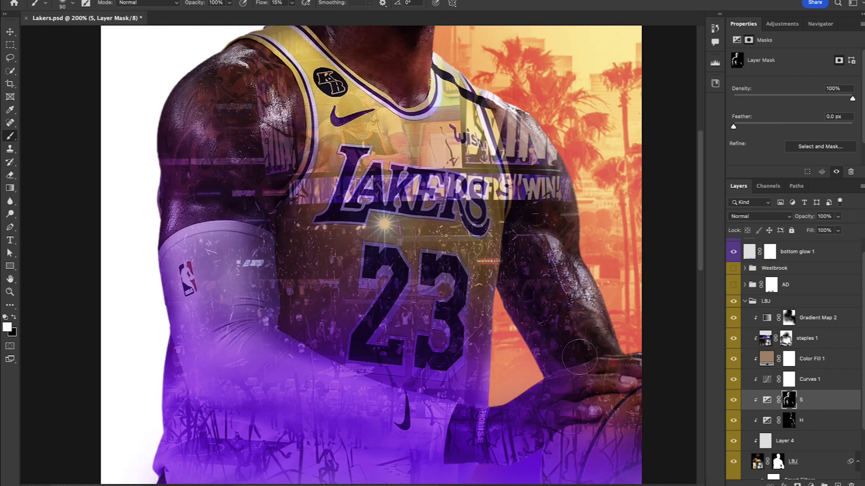
key(ctrl+minus)
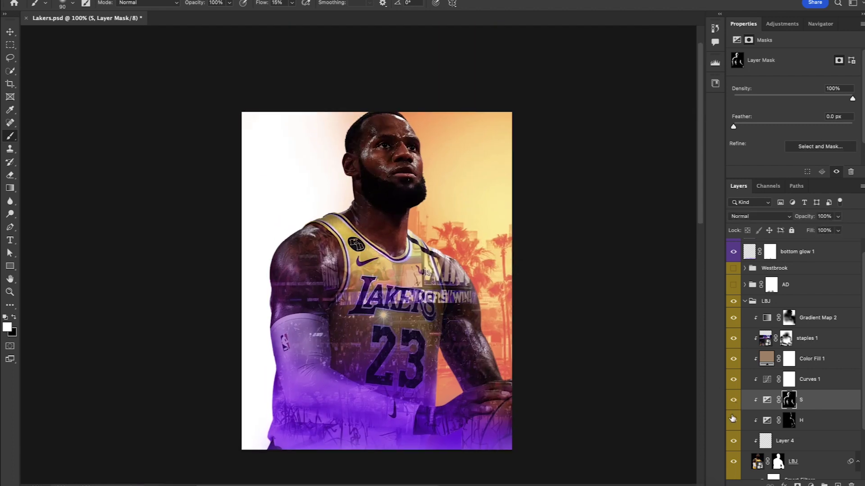
Step: Build up LBJ's highlights on the H mask with a 175 px white brush at 15% flow
click(789, 420)
key(bracketright)
key(bracketright)
key(bracketright)
key(bracketright)
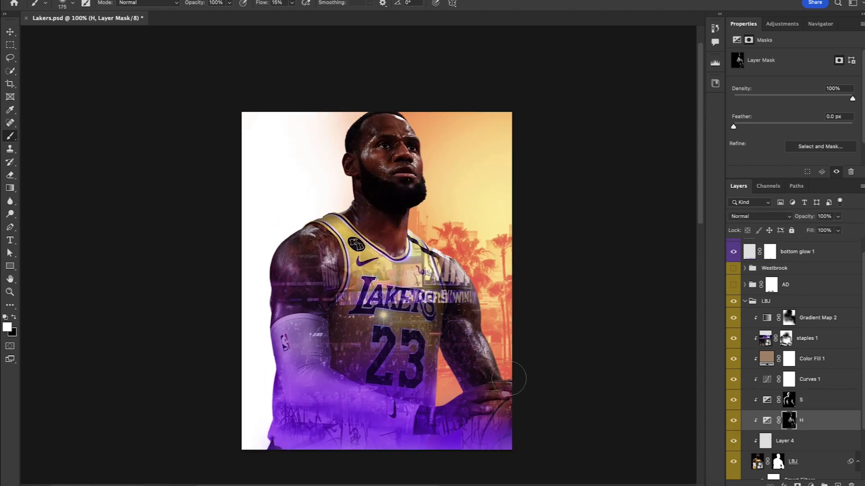
scroll(608, 216, down, 1)
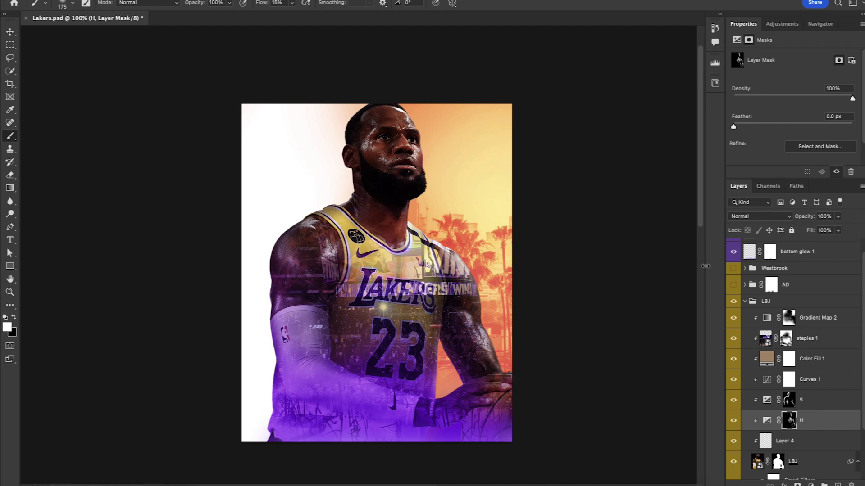
Step: Show the AD and Westbrook groups again and select the mask of LBJ's S adjustment
click(733, 285)
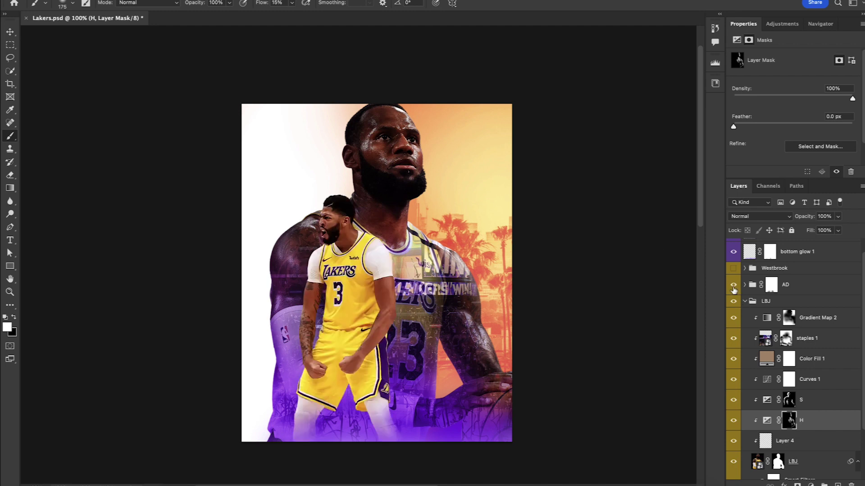
click(733, 269)
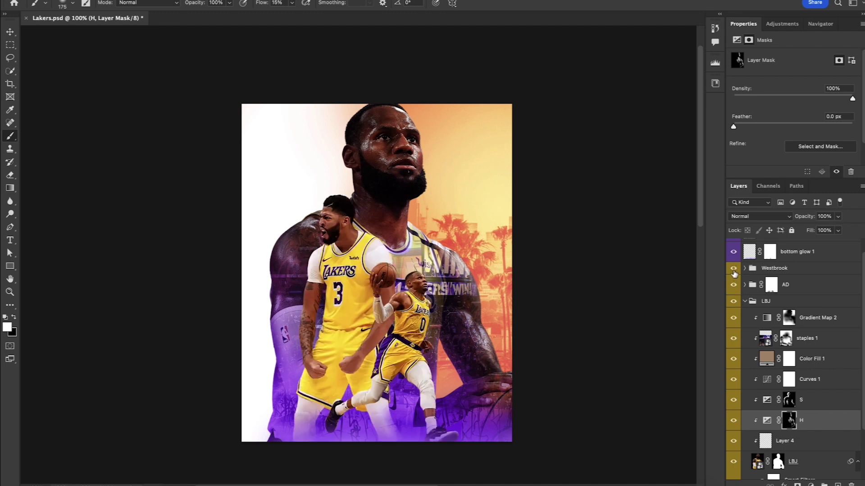
click(787, 401)
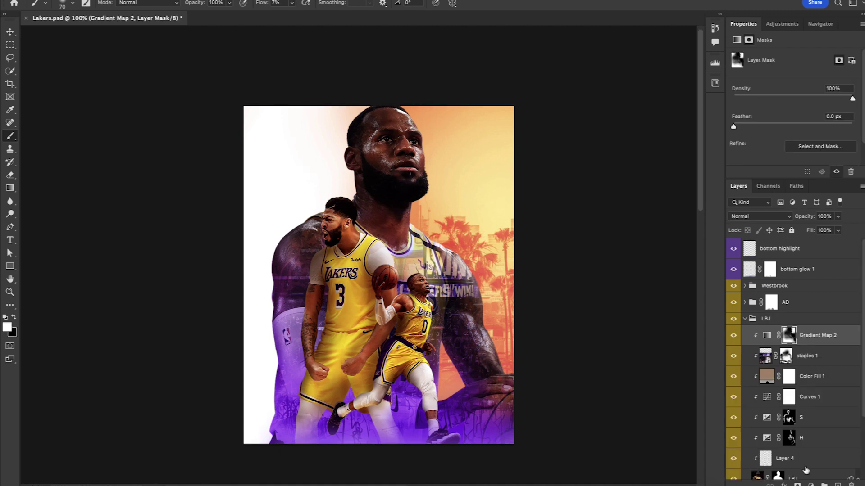
Step: Add a clipped #ff9000 Solid Color fill above Gradient Map 2 in the LBJ group, blended with Color Dodge
click(811, 484)
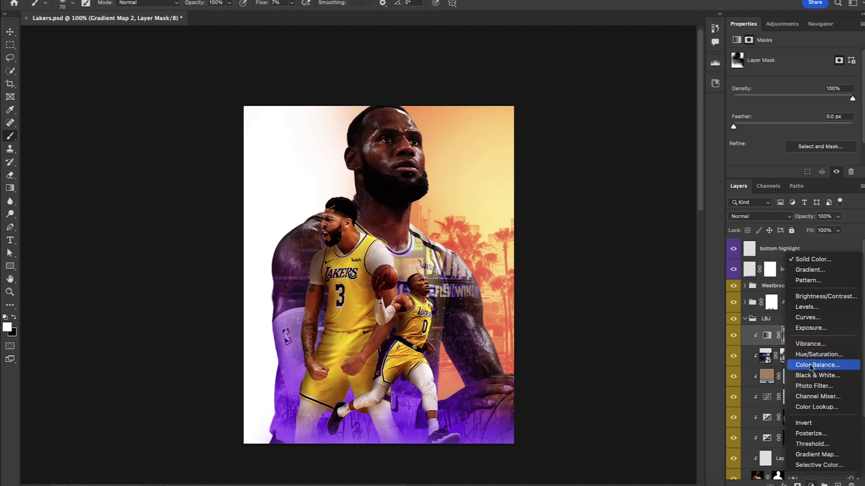
click(817, 261)
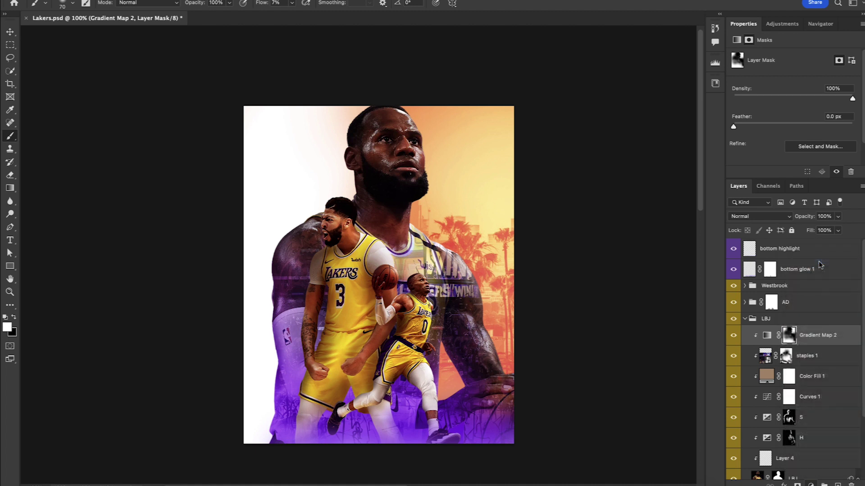
click(729, 359)
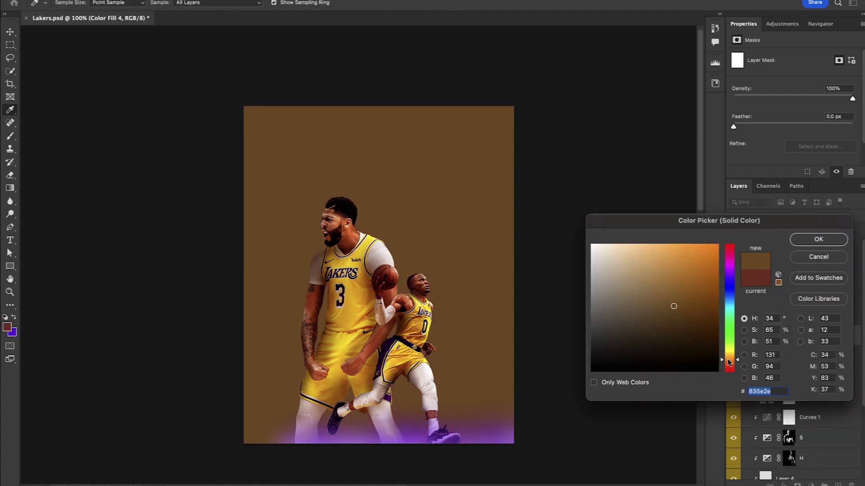
drag(711, 272, 728, 230)
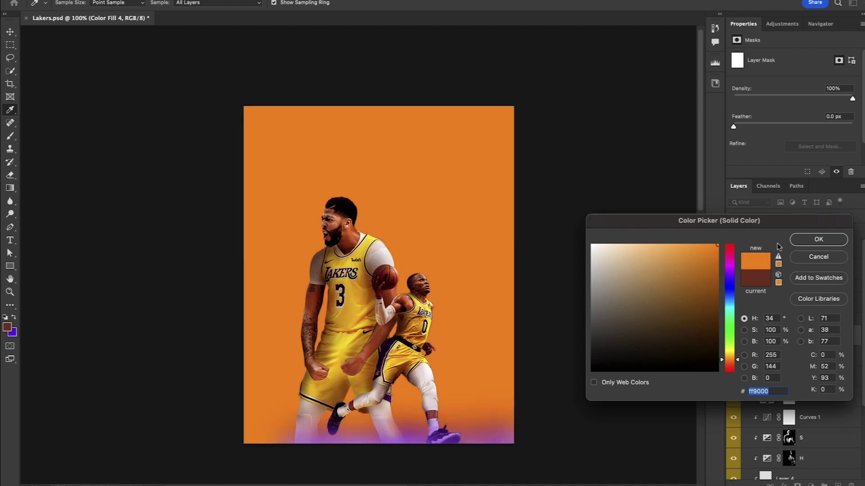
click(799, 242)
click(775, 220)
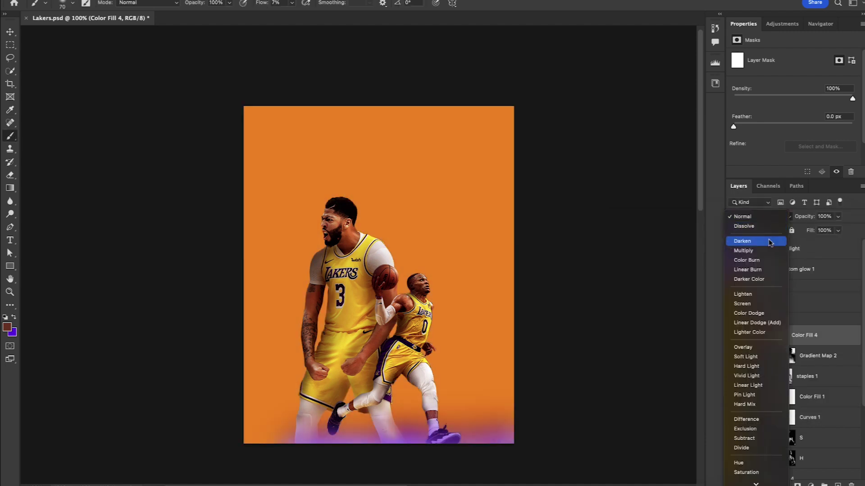
click(759, 314)
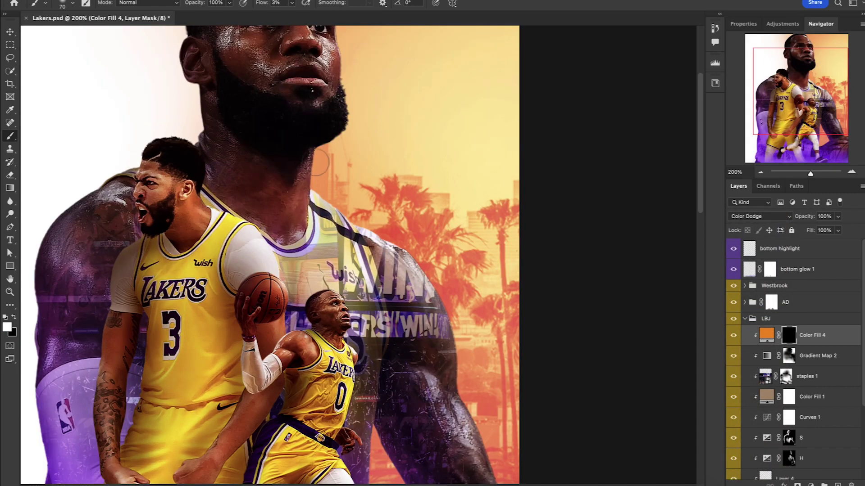
Step: Paint white on the blacked-out Color Fill 4 mask to add orange rim light along LBJ's sky-side shoulder, arm and face
mouse_move(311, 158)
mouse_down()
mouse_move(348, 207)
mouse_move(418, 262)
mouse_move(453, 299)
mouse_up()
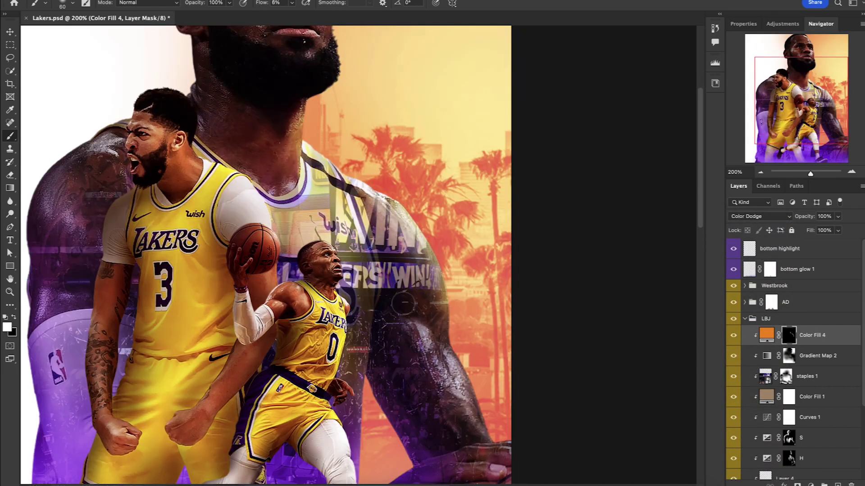
mouse_move(403, 304)
mouse_down()
mouse_move(489, 415)
mouse_move(454, 374)
mouse_move(455, 409)
mouse_up()
scroll(455, 409, right, 2)
scroll(405, 316, up, 3)
drag(404, 371, 441, 392)
scroll(383, 270, up, 3)
mouse_move(332, 181)
mouse_down()
mouse_move(315, 189)
mouse_move(325, 147)
mouse_up()
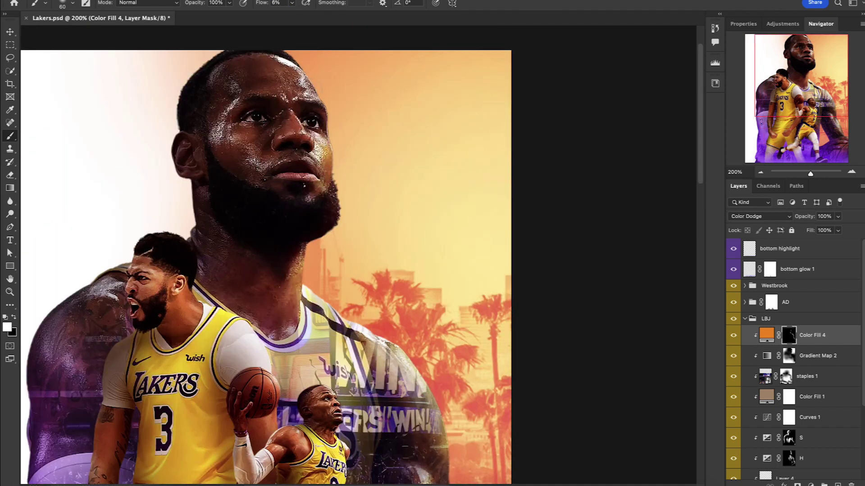
Step: Extend the orange glow on the Color Fill 4 mask along LBJ's forehead and neck at 6% flow, resizing the brush
drag(288, 67, 315, 95)
key(bracketleft)
key(bracketleft)
key(bracketleft)
key(bracketleft)
key(bracketleft)
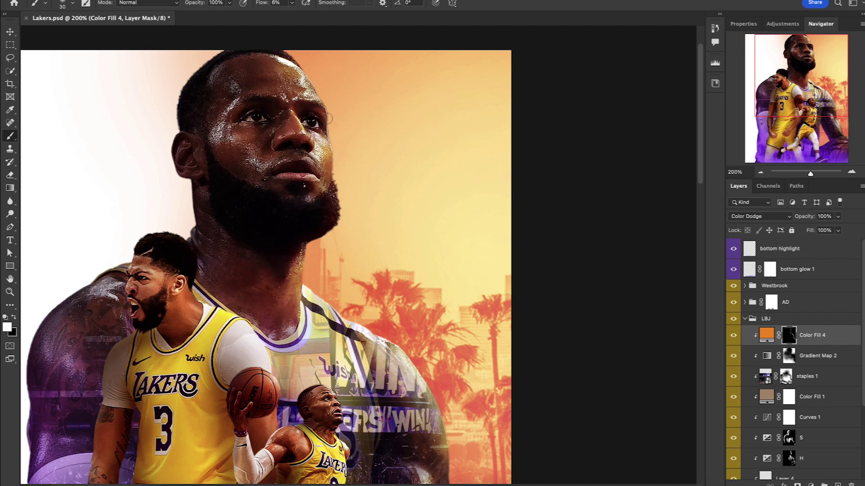
key(bracketright)
key(bracketright)
key(bracketright)
key(bracketright)
key(bracketright)
drag(296, 261, 292, 322)
key(bracketright)
key(bracketright)
key(bracketright)
key(bracketright)
key(bracketright)
key(bracketright)
scroll(431, 329, down, 3)
Step: Add a new layer clipped above Color Fill 4, set the foreground to white #ffffff and the brush flow to 25%
click(838, 485)
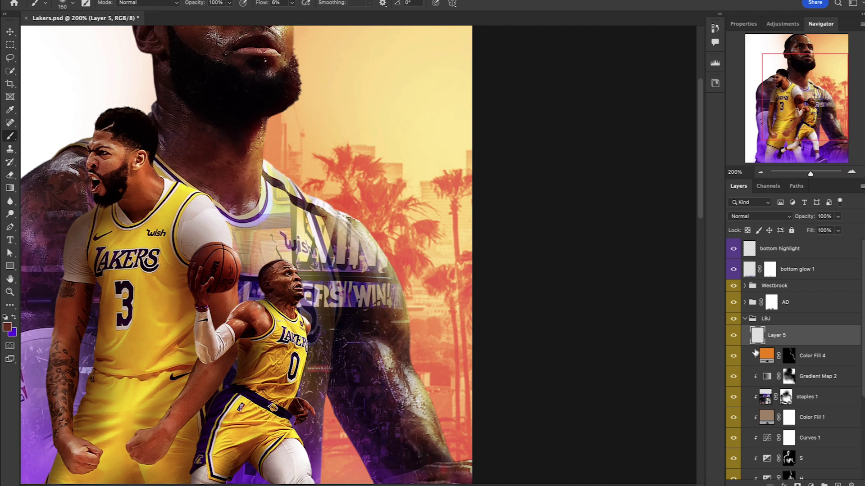
alt+click(755, 353)
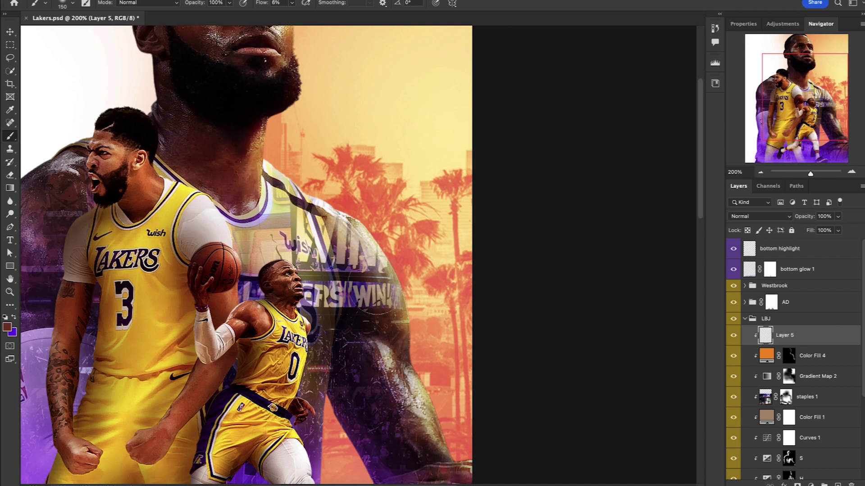
click(7, 327)
text(ffffff)
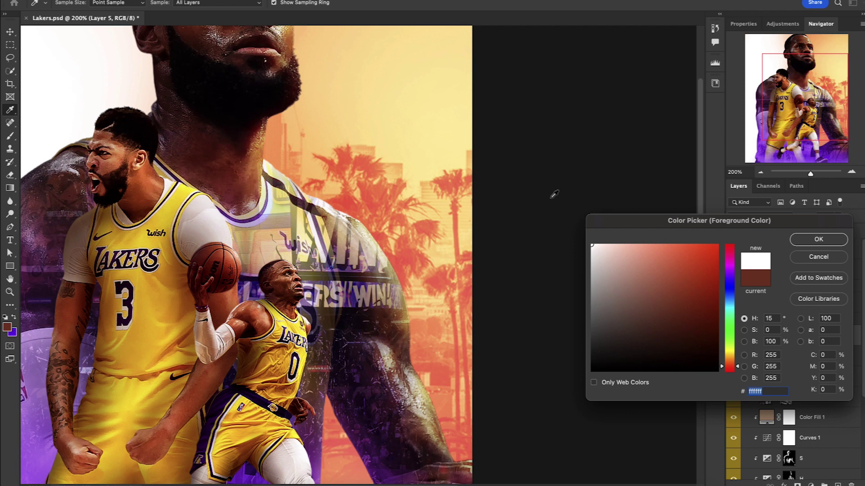
click(807, 241)
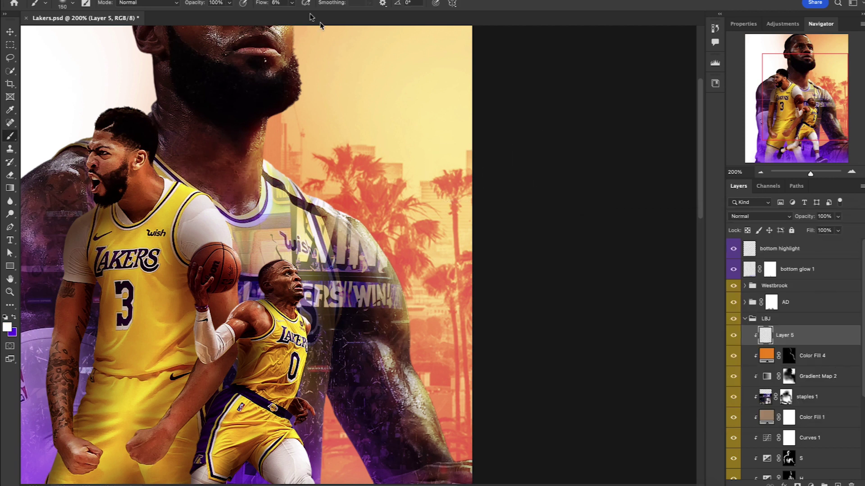
drag(263, 4, 272, 5)
Step: Paint a white rim highlight on Layer 5 along LBJ's arm, neck and face edge, reducing the brush to 35 px
key(bracketleft)
key(bracketleft)
key(bracketleft)
key(bracketleft)
mouse_move(403, 252)
mouse_down()
mouse_move(435, 325)
mouse_move(419, 293)
mouse_move(432, 369)
mouse_move(462, 444)
mouse_up()
scroll(360, 234, up, 3)
scroll(360, 234, left, 2)
drag(306, 174, 305, 208)
scroll(354, 171, up, 5)
key(bracketleft)
key(bracketleft)
key(bracketleft)
key(bracketleft)
scroll(345, 125, up, 2)
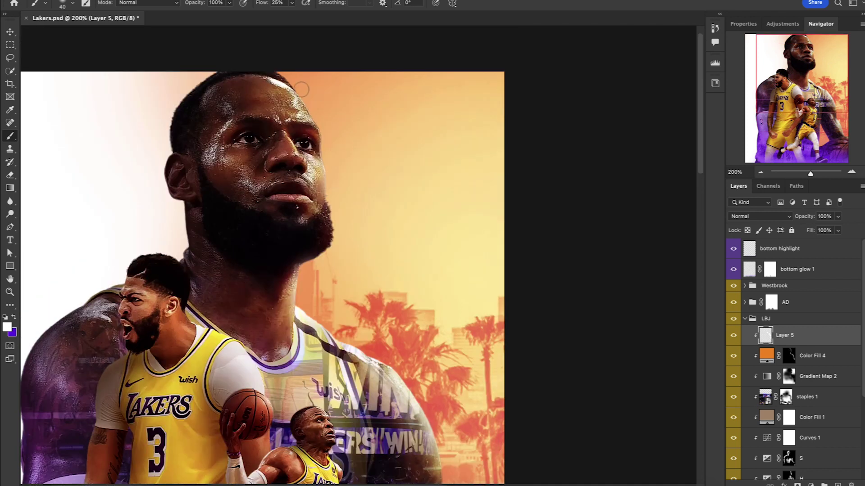
key(bracketleft)
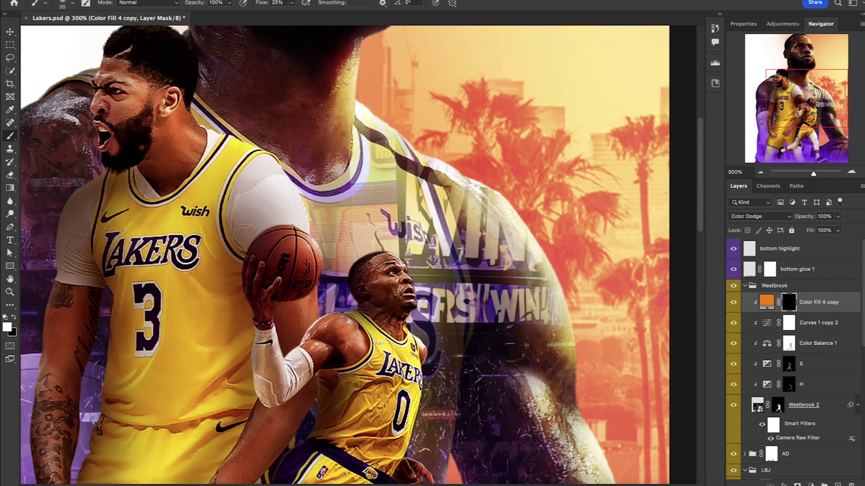
Step: Paint orange rim light on Westbrook's Color Fill 4 copy mask over his face, jersey, raised arm and the ball
drag(406, 266, 402, 331)
scroll(417, 335, down, 3)
drag(421, 416, 433, 396)
mouse_move(341, 249)
mouse_down()
mouse_move(352, 261)
mouse_move(337, 257)
mouse_move(317, 288)
mouse_up()
mouse_move(313, 214)
mouse_down()
mouse_move(314, 180)
mouse_move(292, 158)
mouse_up()
drag(282, 270, 292, 295)
key(ctrl+minus)
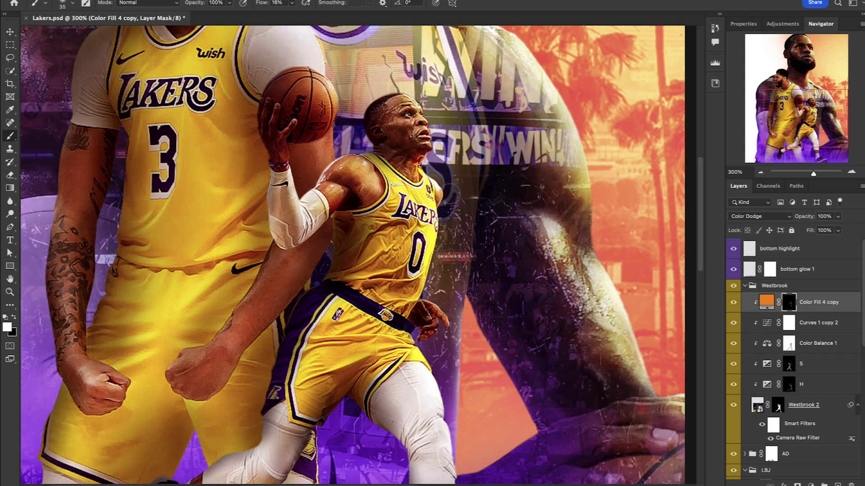
key(ctrl+minus)
Step: Duplicate the orange Color Fill 4 copy to the top of the AD group and select its mask
click(744, 454)
scroll(761, 405, down, 3)
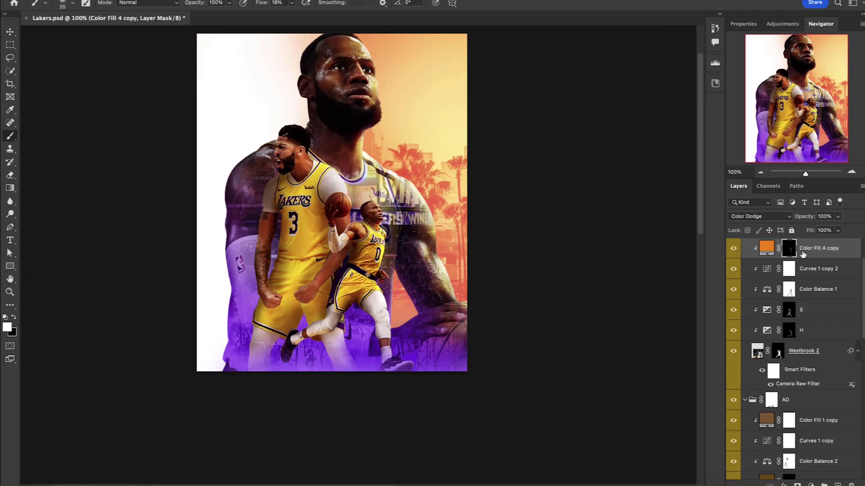
drag(803, 253, 803, 410)
click(788, 420)
Step: Paint the copied orange fill's mask at 5% flow along AD's hair, neck, shoulder and sleeve, enlarging the brush to 80 px
scroll(547, 305, up, 3)
key(x)
key(bracketright)
key(bracketright)
key(bracketright)
key(bracketright)
key(ctrl+plus)
key(bracketright)
drag(355, 149, 354, 193)
drag(401, 214, 420, 244)
drag(420, 243, 433, 311)
key(bracketright)
key(bracketright)
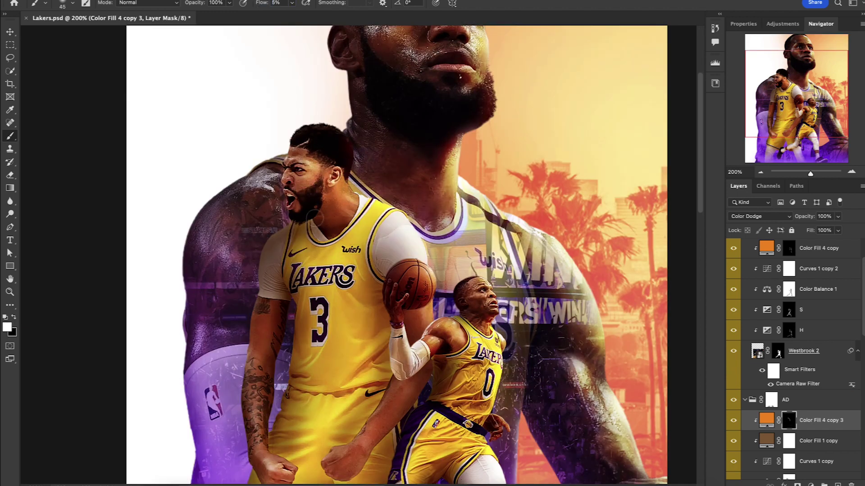
key(ctrl+minus)
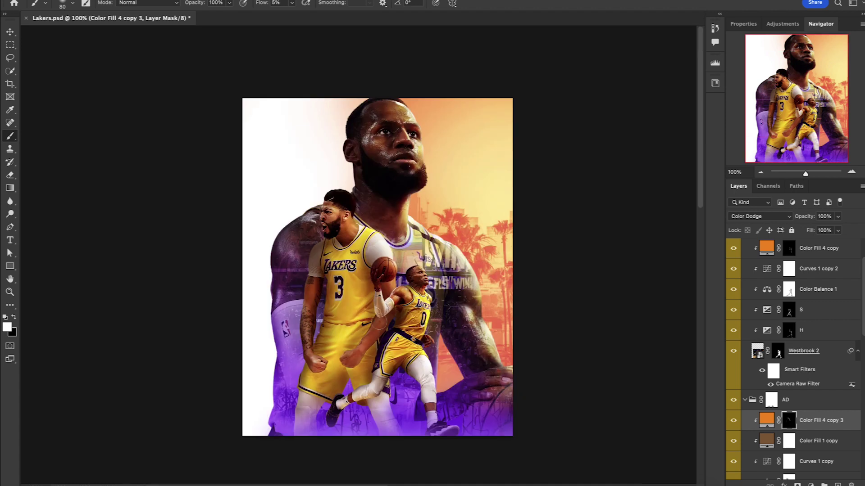
Step: Add a new layer at the top of the Background group and brush a soft white glow into the sky behind LBJ
scroll(811, 339, down, 15)
click(789, 457)
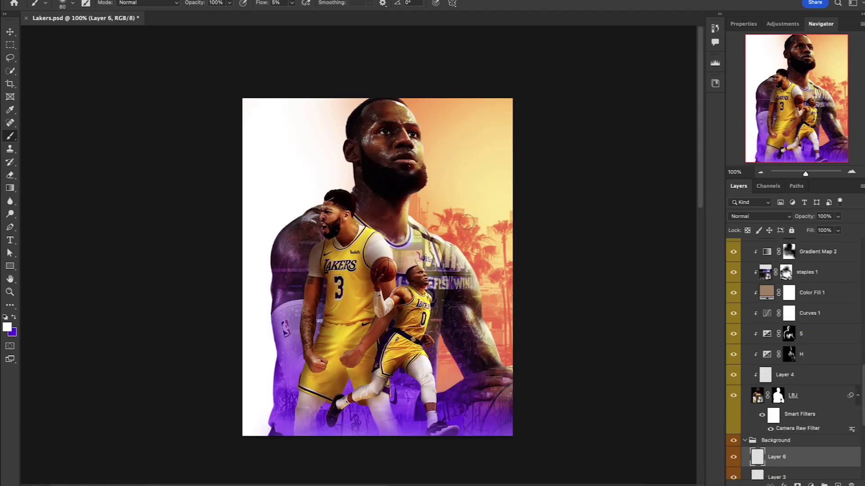
key(bracketright)
key(bracketright)
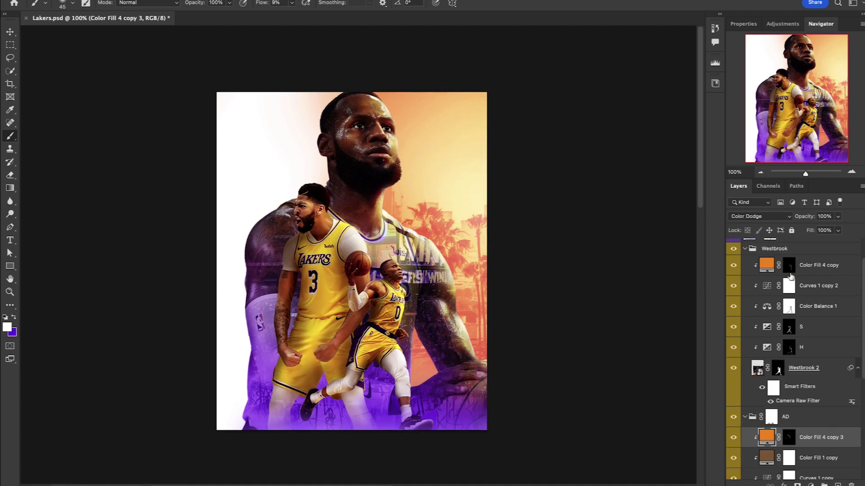
Step: Add a light purple #c994ff Solid Color fill above Color Fill 4 copy and clip it to Westbrook
click(824, 266)
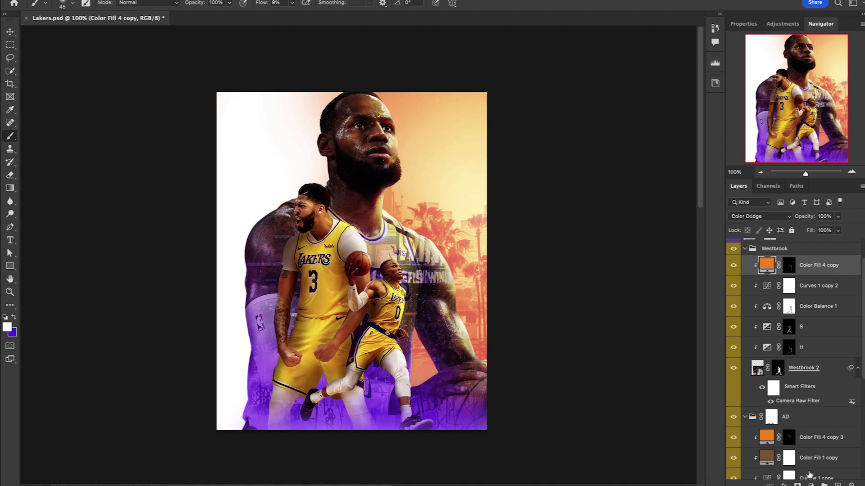
click(810, 484)
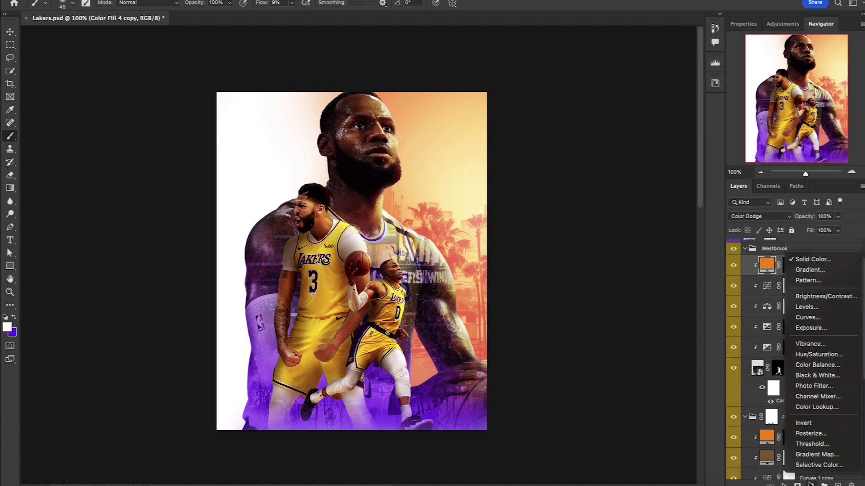
click(801, 259)
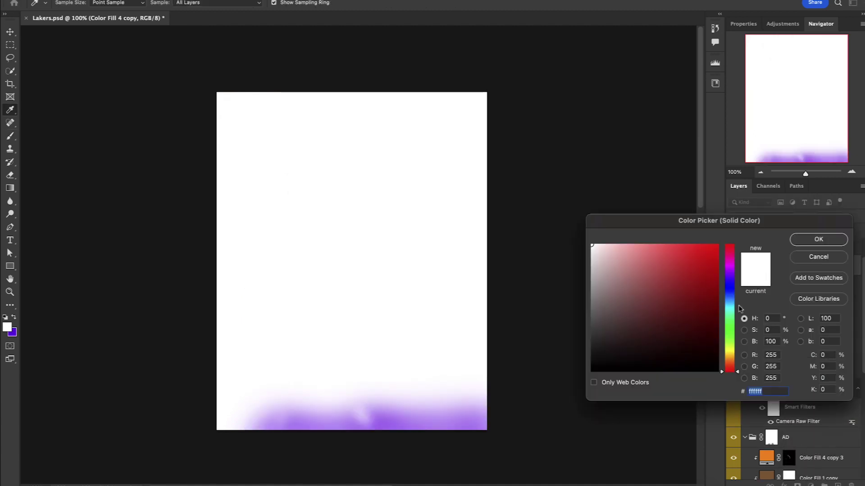
click(729, 276)
mouse_move(677, 255)
mouse_down()
mouse_move(658, 235)
mouse_move(645, 234)
mouse_up()
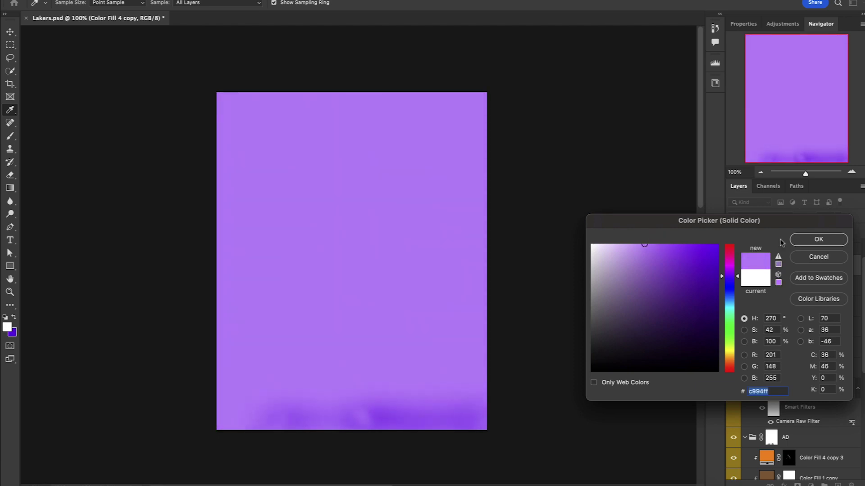
click(819, 240)
alt+click(756, 274)
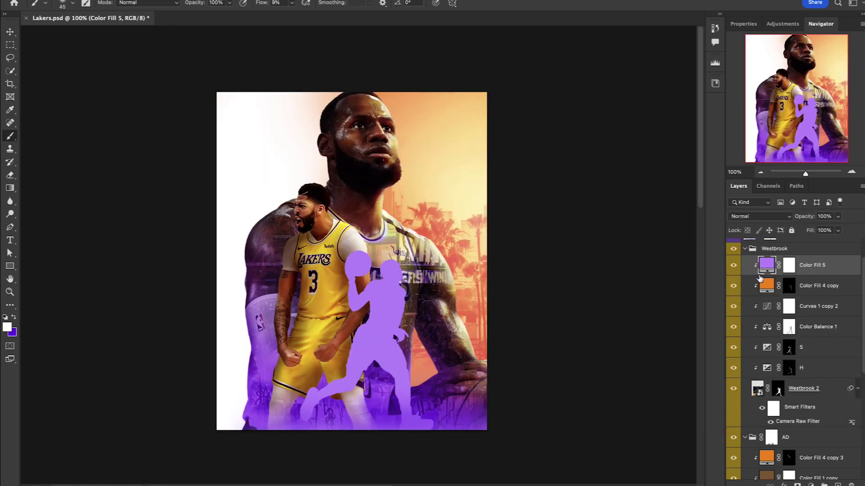
Step: Set Color Fill 5's Blend If for the underlying layer to a split black point of 0 / 104
double_click(838, 270)
drag(452, 224, 454, 224)
drag(495, 300, 378, 300)
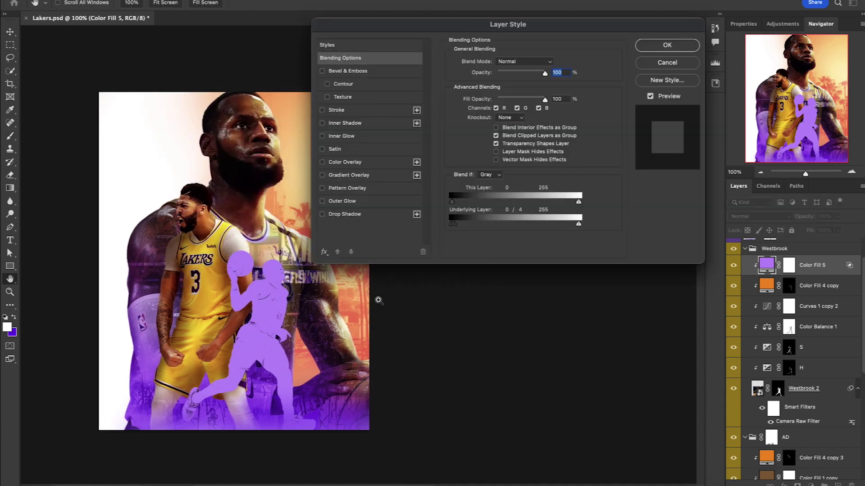
key(super+plus)
scroll(245, 316, down, 5)
scroll(245, 316, left, 4)
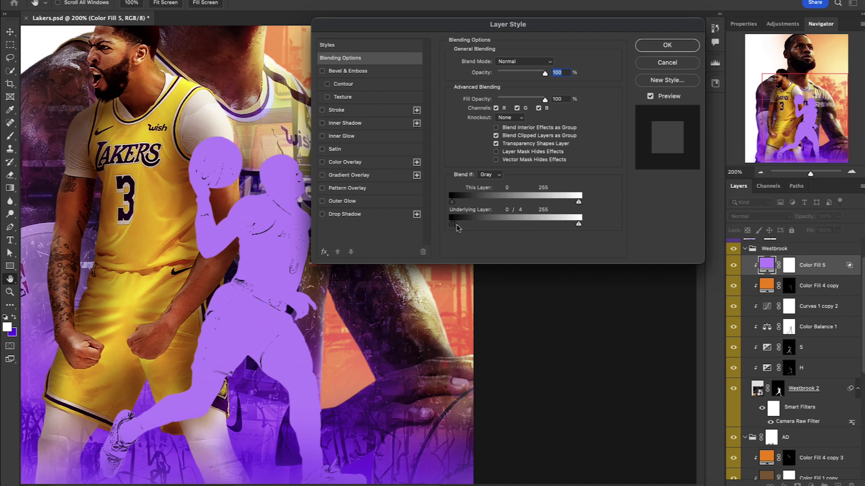
drag(456, 227, 492, 225)
scroll(341, 348, down, 5)
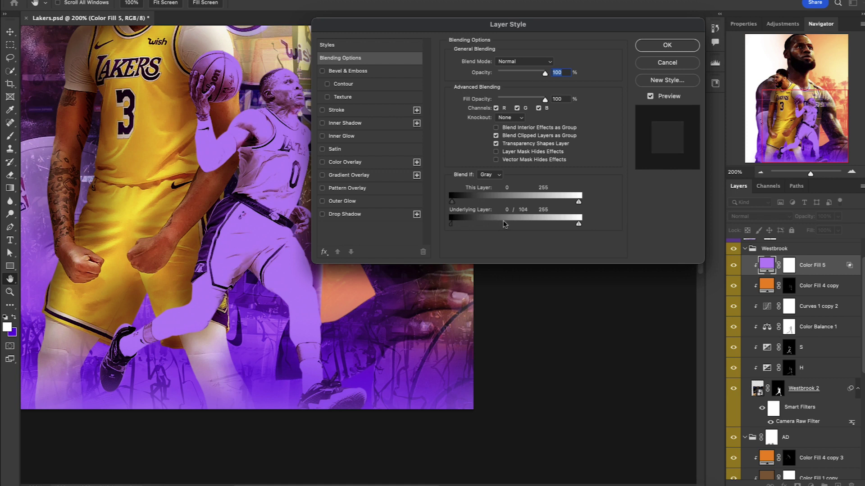
click(651, 48)
Step: Invert the Color Fill 5 mask and paint white at 9% flow to tint Westbrook's trailing leg purple, shrinking the brush
click(790, 264)
key(super+i)
key(super+equal)
drag(383, 225, 371, 252)
mouse_move(389, 257)
mouse_down()
mouse_move(320, 283)
mouse_move(268, 319)
mouse_up()
key(bracketleft)
key(bracketleft)
key(bracketleft)
key(bracketleft)
key(bracketleft)
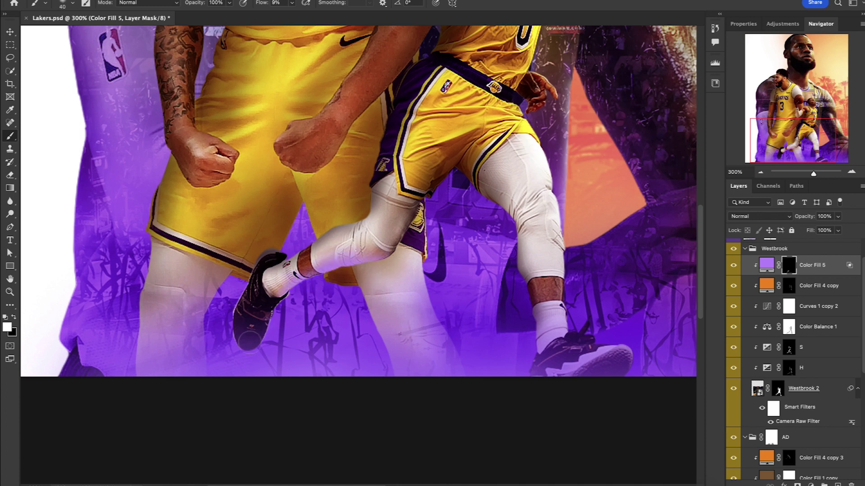
Step: Paint purple light on the Color Fill 5 mask along Westbrook's front leg and sock, adjusting the brush size
key(bracketright)
key(bracketright)
scroll(432, 203, up, 1)
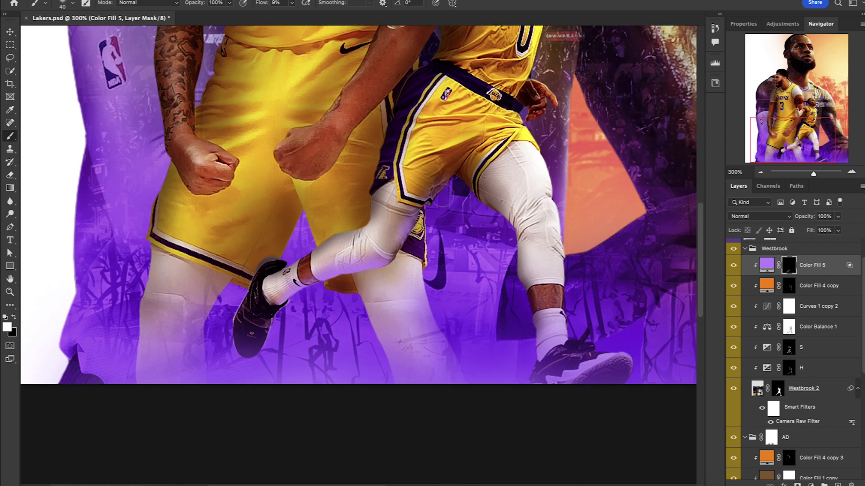
scroll(441, 207, down, 4)
scroll(436, 212, up, 8)
scroll(437, 211, right, 4)
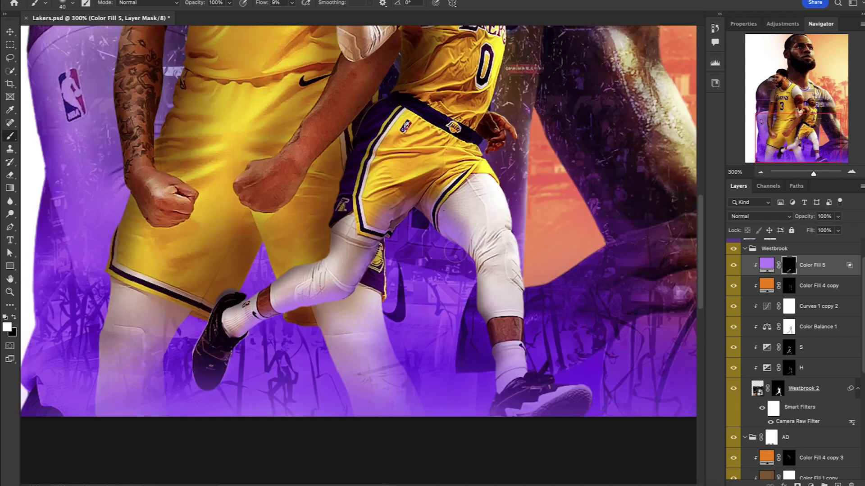
drag(480, 297, 498, 388)
drag(481, 296, 477, 238)
key(bracketright)
key(bracketright)
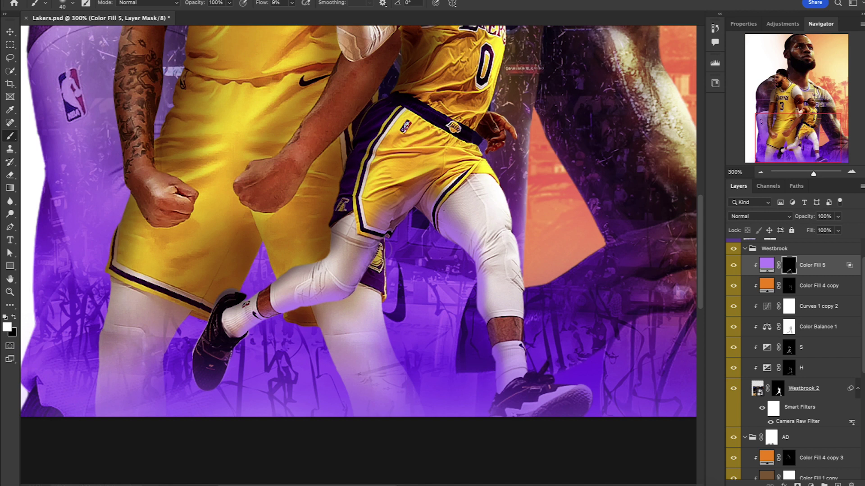
Step: Add a new layer above Color Fill 5, clip it to Westbrook and choose light purple as the foreground color
scroll(378, 249, up, 5)
key(super+minus)
scroll(439, 365, up, 2)
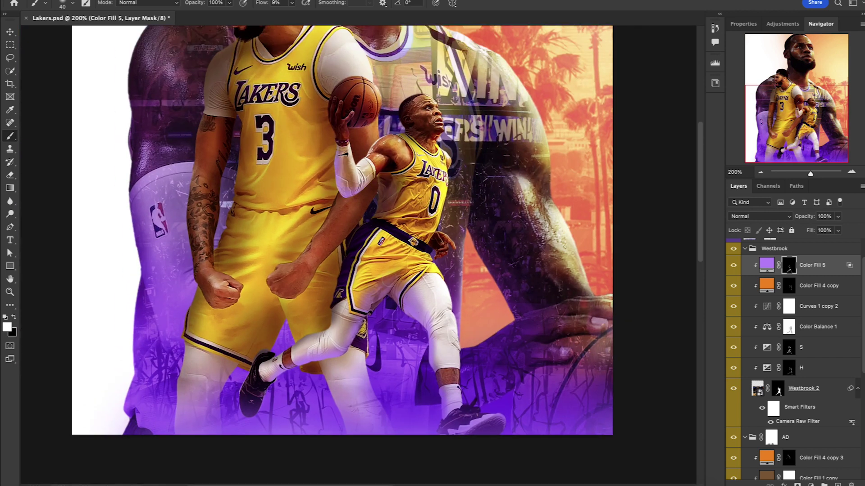
click(838, 485)
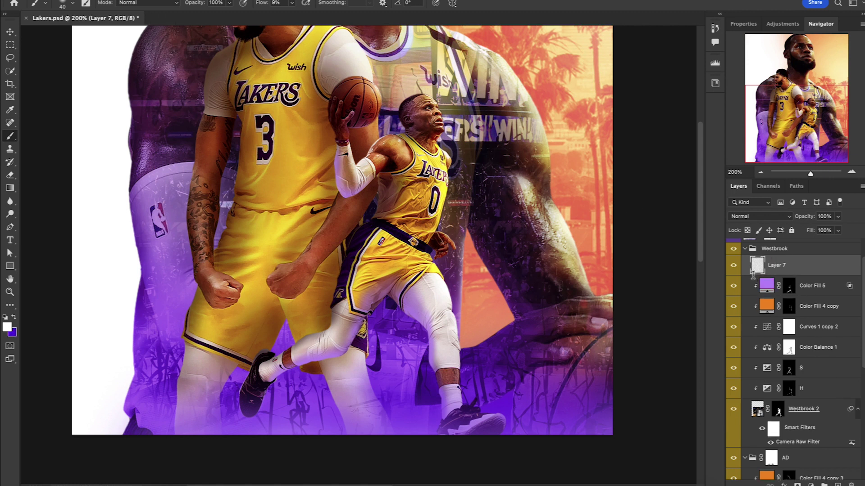
alt+click(755, 275)
key(x)
click(7, 327)
drag(657, 254, 636, 237)
key(Return)
Step: Paint a light purple highlight on Layer 7 along Westbrook's trailing shoe at 16% flow, enlarging the brush
key(b)
key(ctrl+equal)
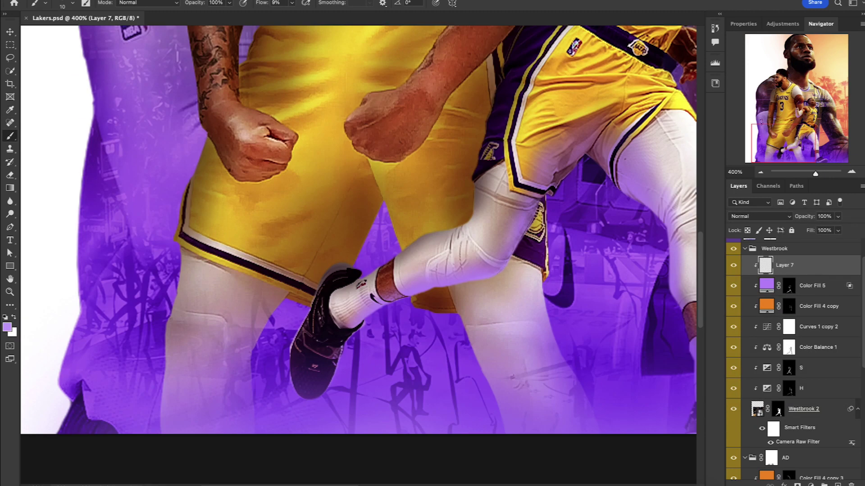
drag(262, 4, 266, 4)
key(bracketright)
mouse_move(346, 346)
mouse_down()
mouse_move(336, 377)
mouse_move(289, 412)
mouse_move(326, 295)
mouse_up()
key(bracketright)
key(bracketright)
key(bracketright)
key(bracketright)
key(bracketright)
Step: Extend the light purple highlights on Layer 7 along Westbrook's front leg and shoe, reducing the brush to 20 px
drag(590, 234, 312, 231)
drag(548, 328, 501, 352)
key(bracketleft)
key(bracketleft)
key(bracketleft)
key(bracketleft)
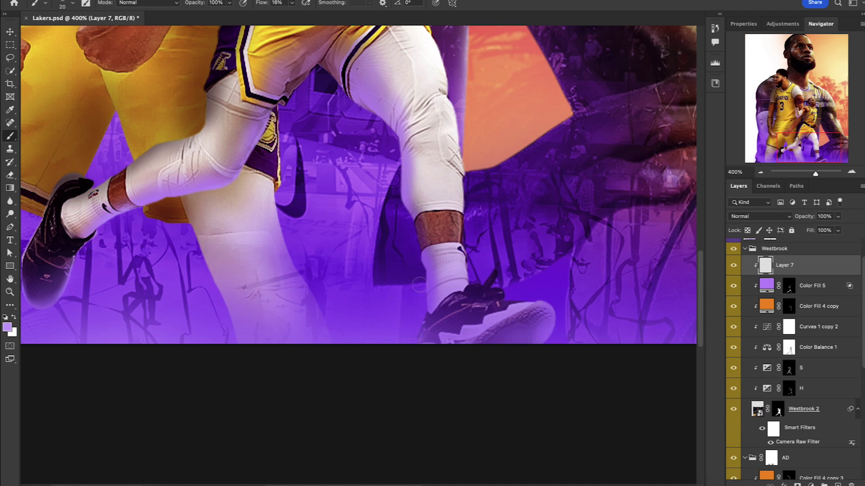
scroll(361, 156, up, 2)
scroll(358, 155, up, 1)
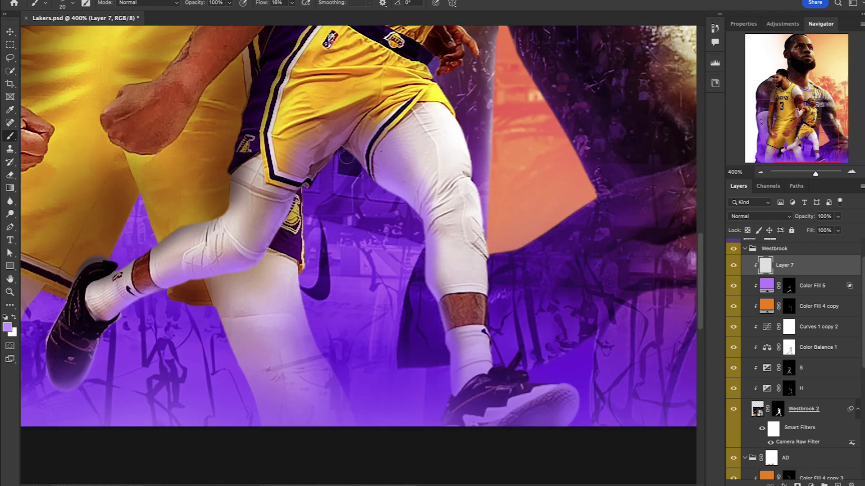
key(ctrl+1)
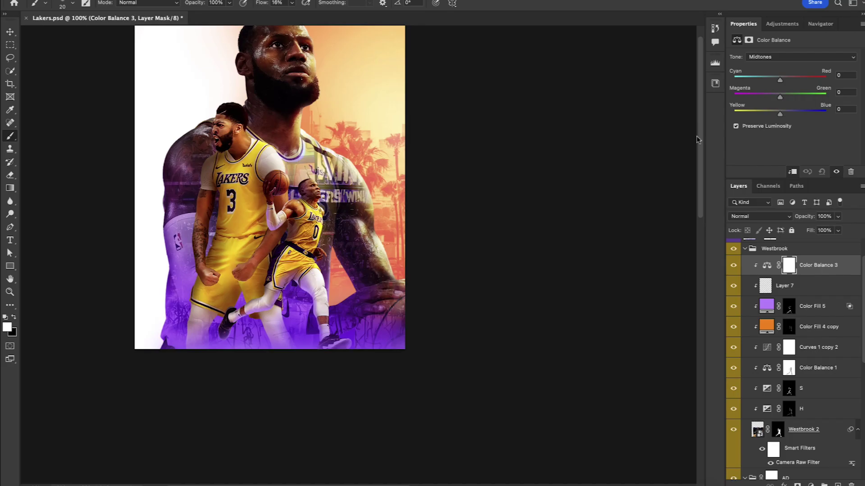
Step: Shift the Color Balance 3 tonal ranges toward blue and paint the adjustment onto Westbrook through its mask
mouse_move(788, 97)
mouse_down()
mouse_move(770, 103)
mouse_move(794, 114)
mouse_move(768, 97)
mouse_move(807, 115)
mouse_up()
click(771, 57)
click(770, 70)
click(771, 57)
click(761, 36)
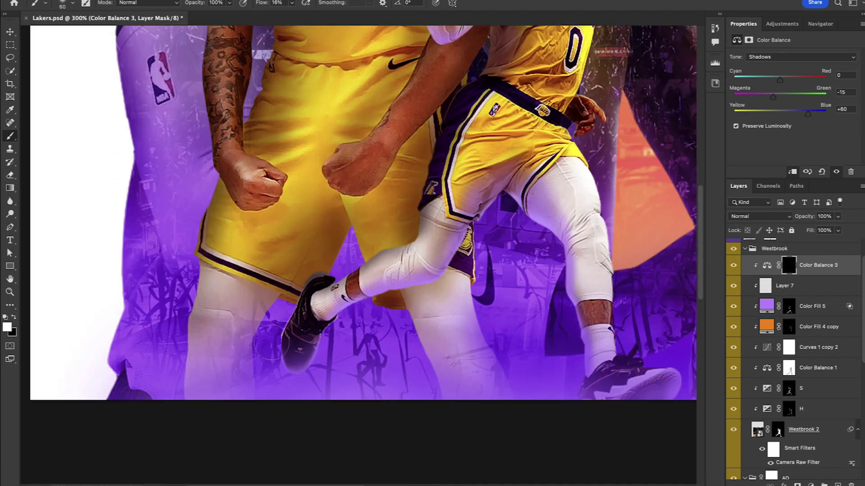
mouse_move(288, 327)
mouse_down()
mouse_move(350, 269)
mouse_move(402, 317)
mouse_move(398, 282)
mouse_up()
mouse_move(545, 198)
mouse_down()
mouse_move(571, 259)
mouse_move(579, 326)
mouse_up()
mouse_move(475, 203)
mouse_down()
mouse_move(442, 258)
mouse_move(438, 207)
mouse_move(373, 268)
mouse_up()
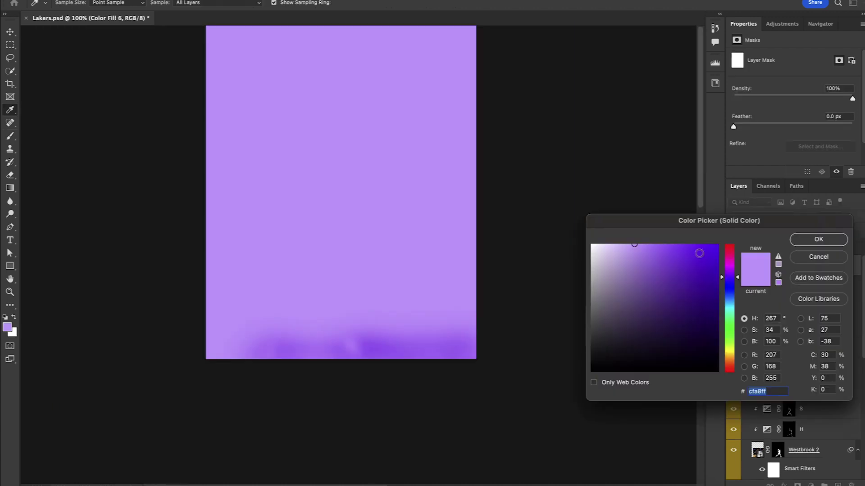
Step: Add a purple #a35efb Solid Color fill above Color Balance 3 and clip it to Westbrook
click(674, 248)
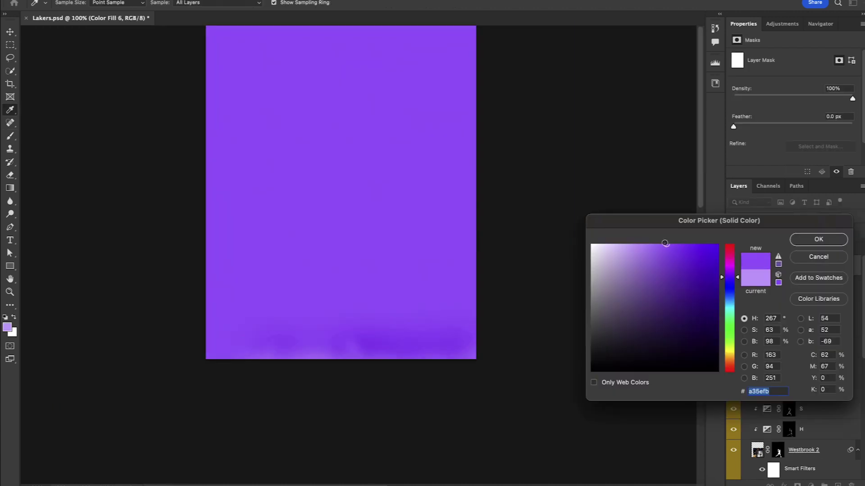
click(818, 240)
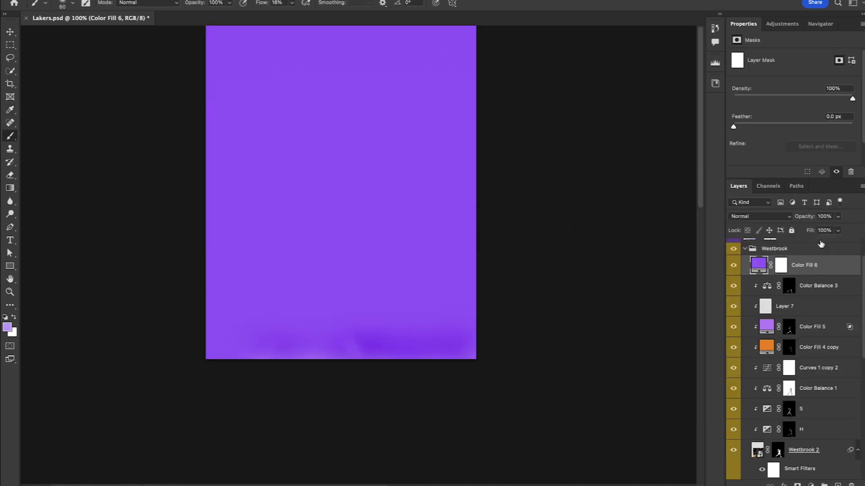
alt+click(761, 272)
Step: Set Color Fill 6 to the Hard Light blend mode and invert its mask for painting
click(759, 218)
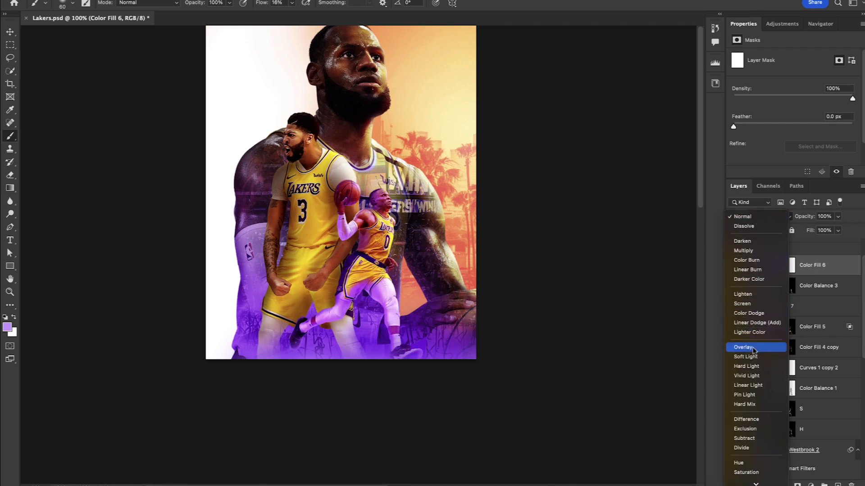
click(746, 366)
key(ctrl+i)
key(x)
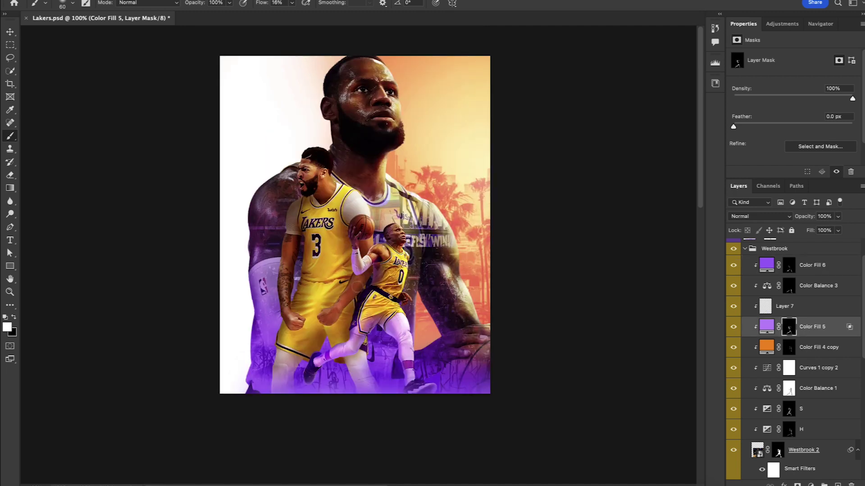
Step: Redo the last bottom glow stroke on Layer 8 with a 300 px brush and lower the layer's opacity
scroll(355, 325, up, 3)
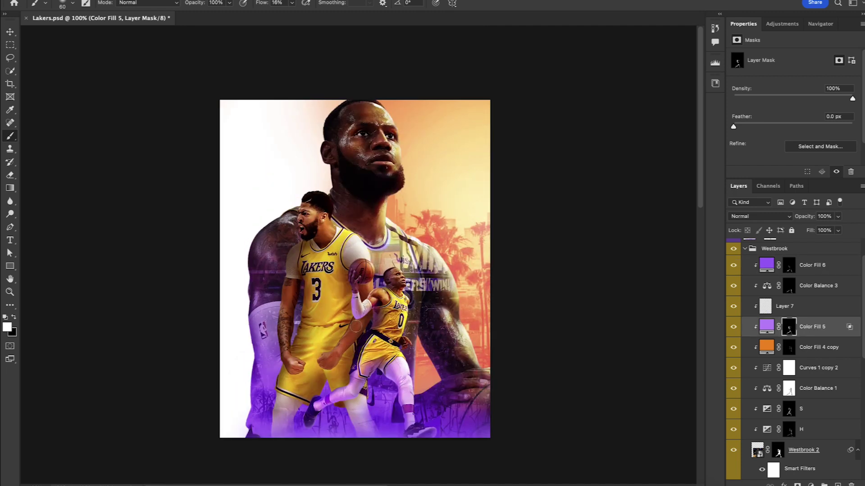
scroll(771, 291, up, 1)
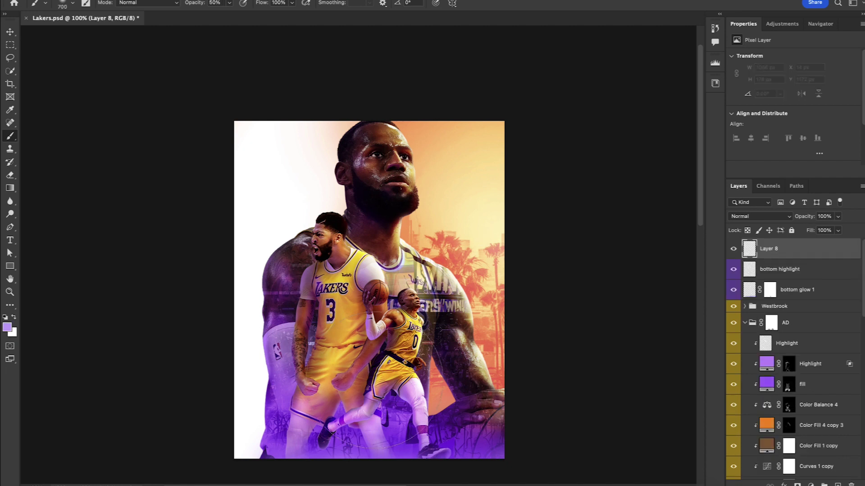
scroll(405, 428, down, 2)
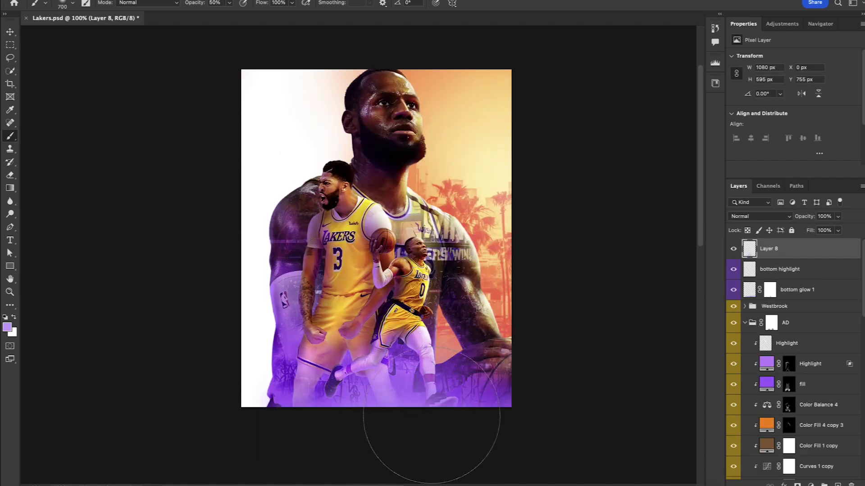
key(ctrl+z)
key(bracketleft)
key(bracketleft)
key(bracketleft)
key(bracketleft)
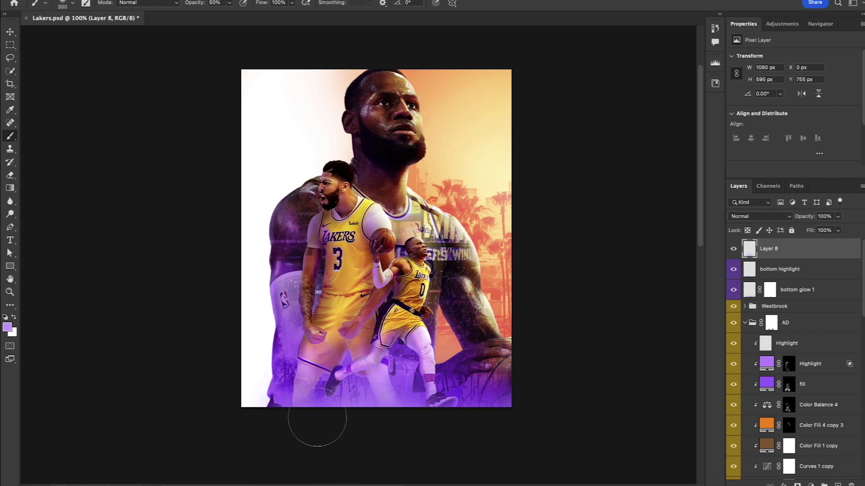
click(734, 249)
click(734, 249)
drag(804, 219, 796, 222)
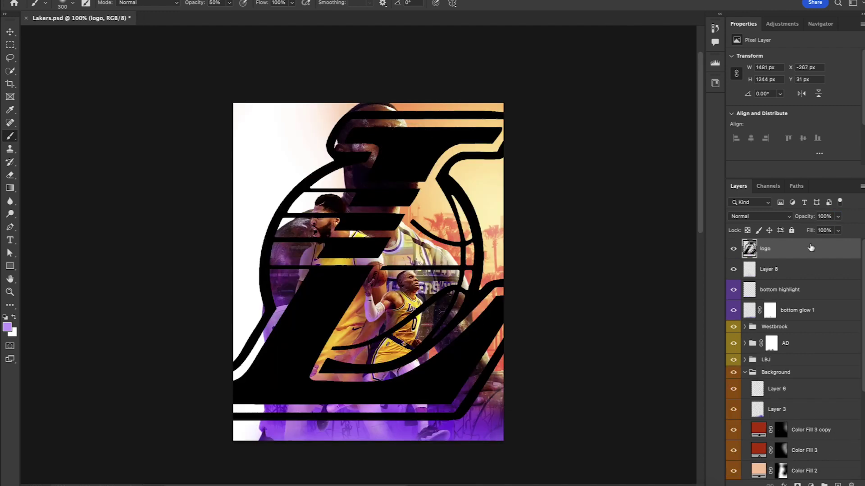
Step: Move the logo layer into the top of the Background group, scale it to 112.1% and shift it partly off the canvas's left edge
drag(811, 249, 745, 355)
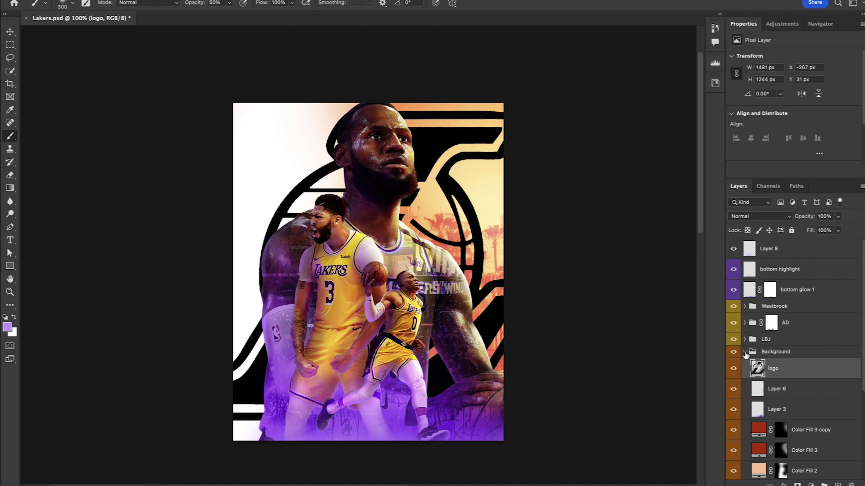
key(super+t)
drag(501, 291, 382, 279)
drag(233, 409, 232, 447)
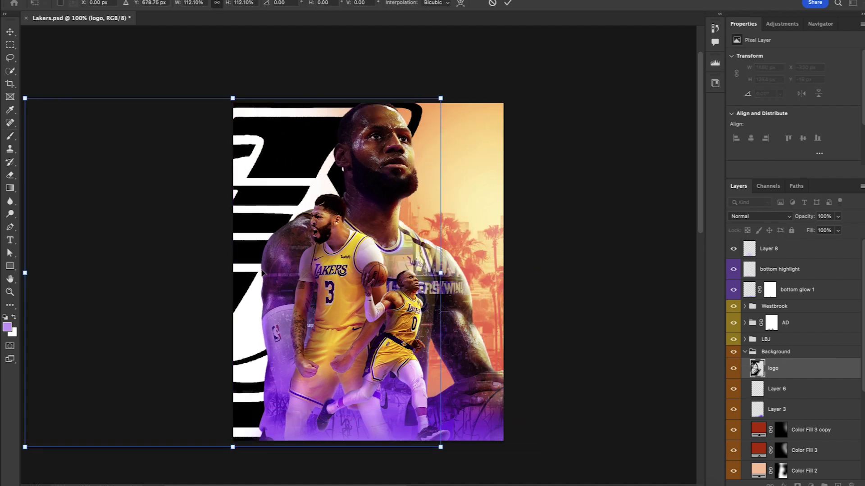
key(Return)
key(b)
Step: Add a mask to the logo layer and fill the right half of the poster with black to hide the logo there
click(797, 483)
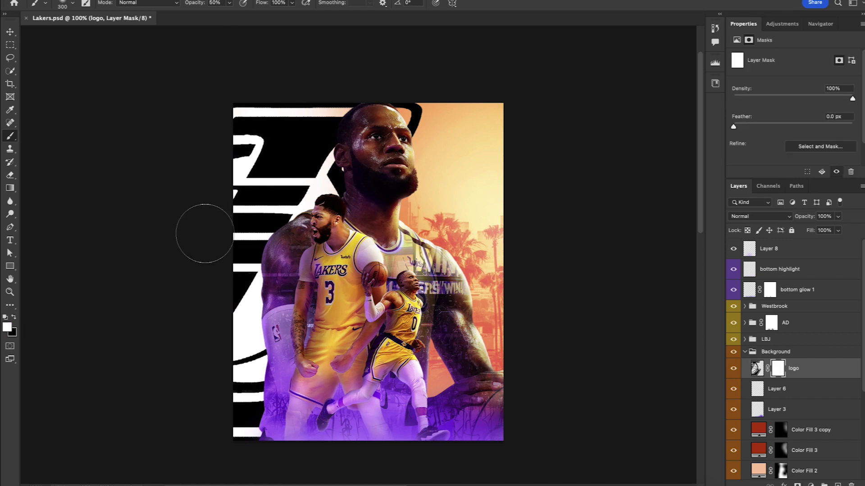
key(m)
drag(365, 94, 521, 465)
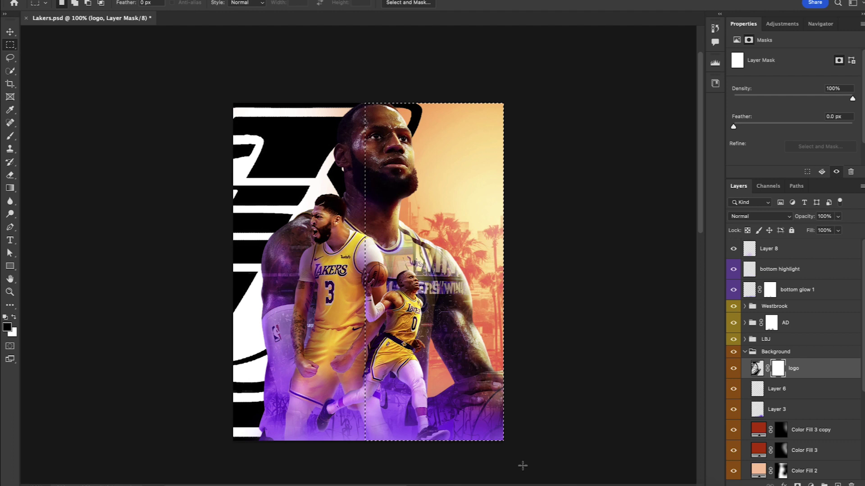
key(alt+BackSpace)
key(ctrl+d)
Step: Lower the logo layer's opacity to 8%
click(756, 368)
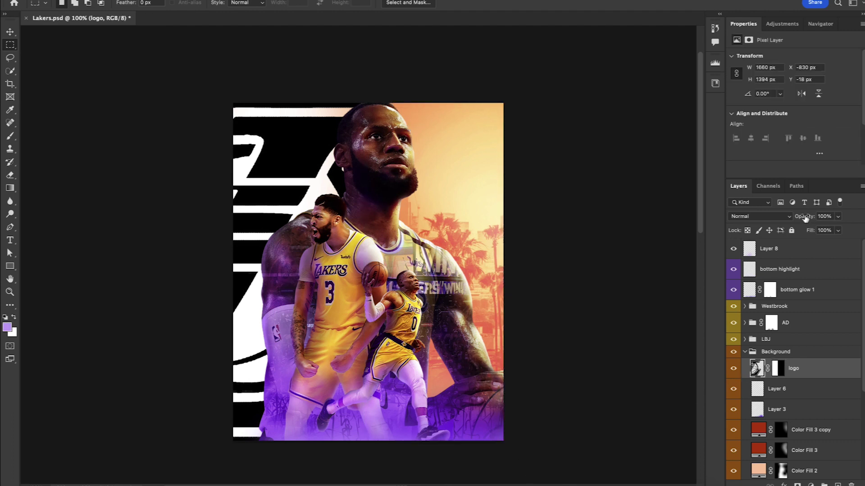
drag(804, 217, 761, 241)
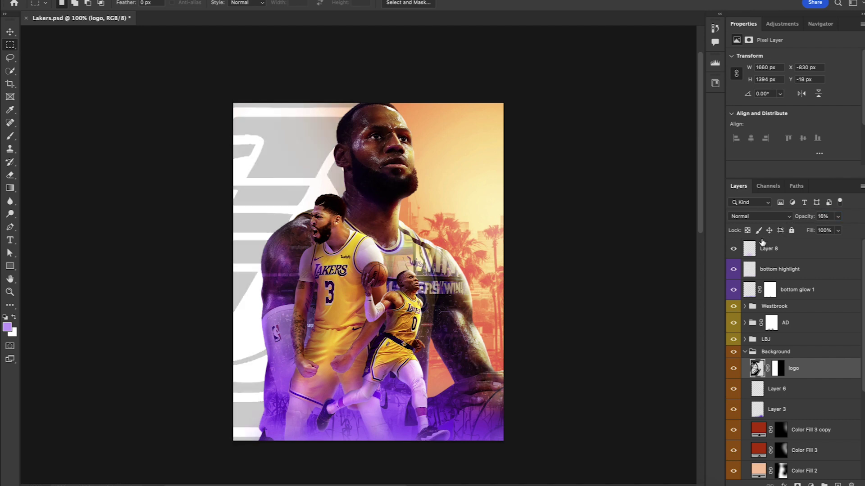
click(781, 431)
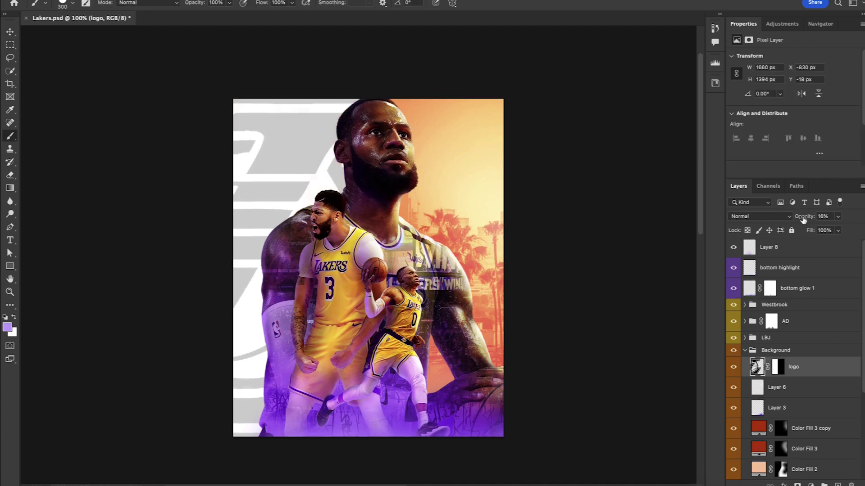
drag(802, 220, 798, 221)
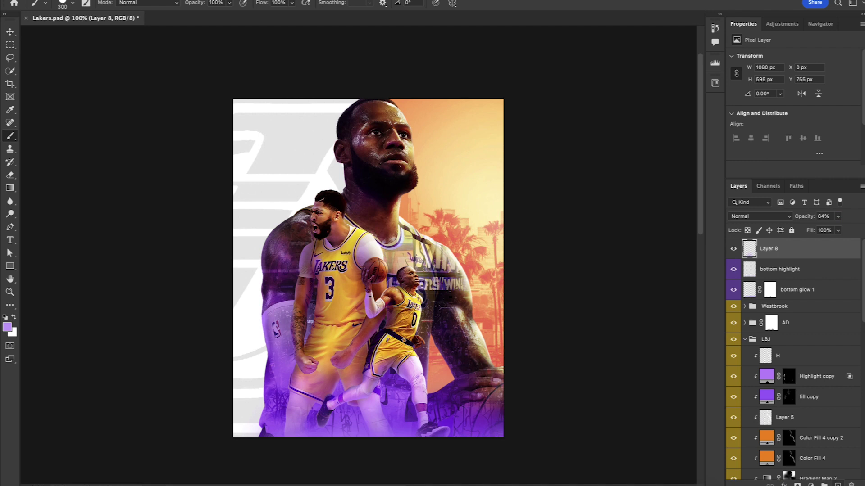
Step: Fill a new top layer with black and render a 50-300mm Zoom lens flare at 108% brightness in its upper right area
click(838, 485)
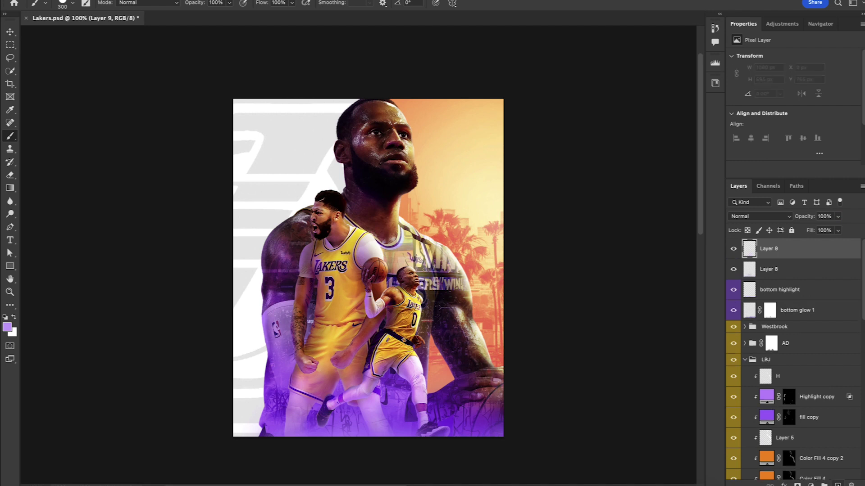
key(alt+BackSpace)
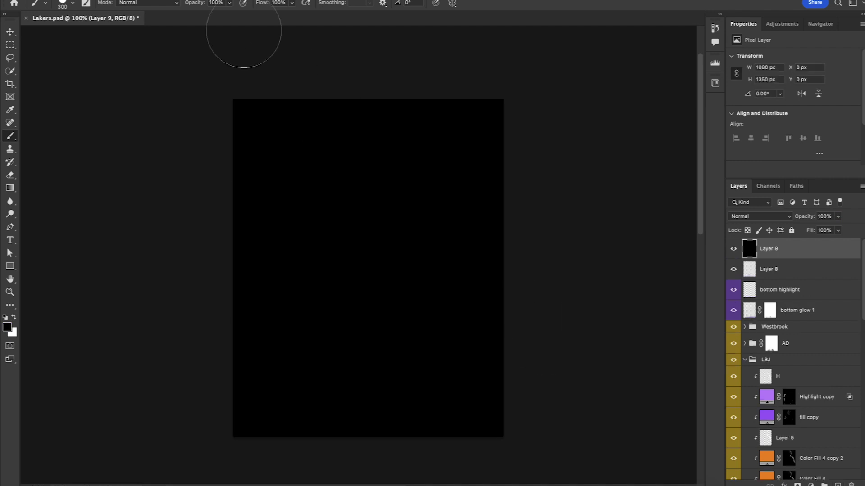
click(230, 0)
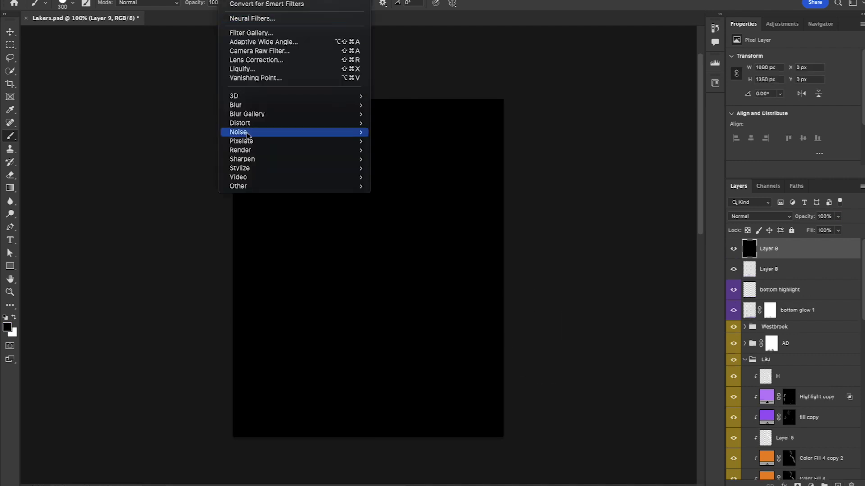
mouse_move(248, 150)
click(397, 209)
drag(384, 148, 418, 148)
drag(372, 250, 376, 253)
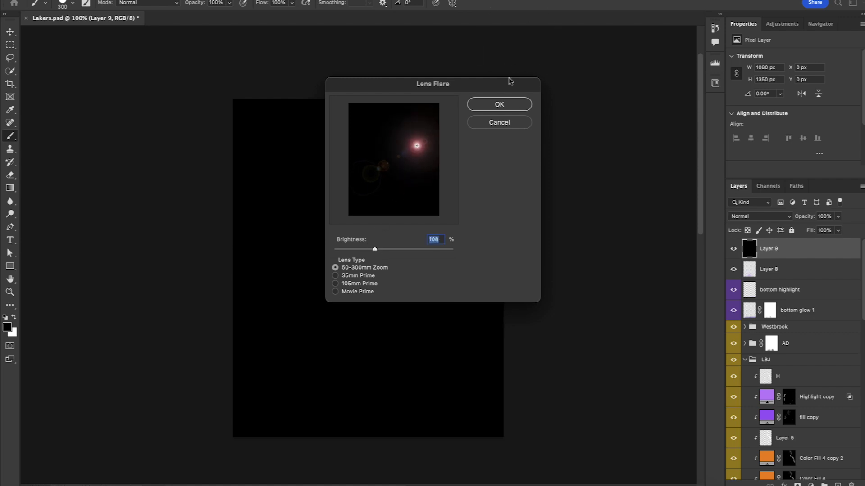
click(499, 105)
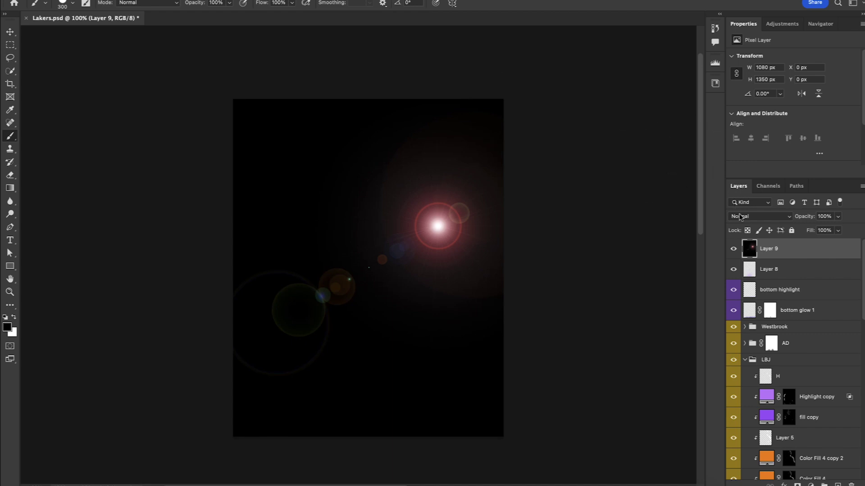
Step: Blend the flare layer in Screen mode, move it to the right edge above the palm trees and rotate it 1.45°
click(741, 217)
click(743, 303)
key(ctrl+t)
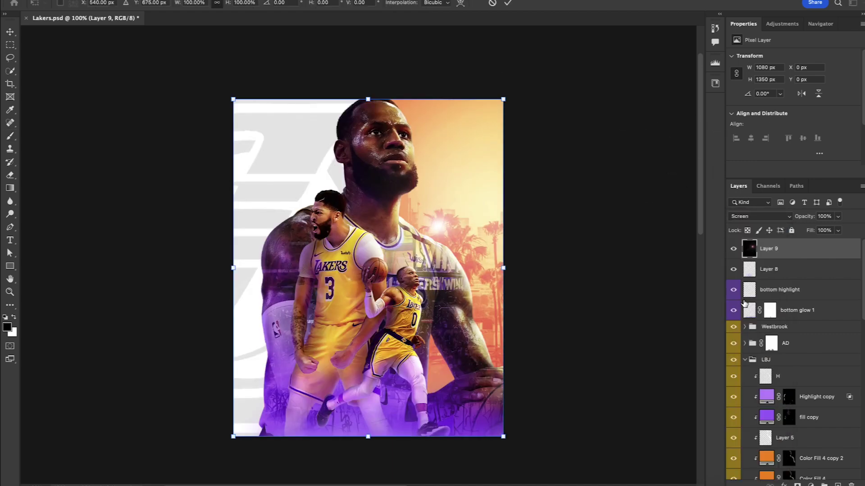
drag(494, 249, 551, 227)
drag(601, 209, 604, 216)
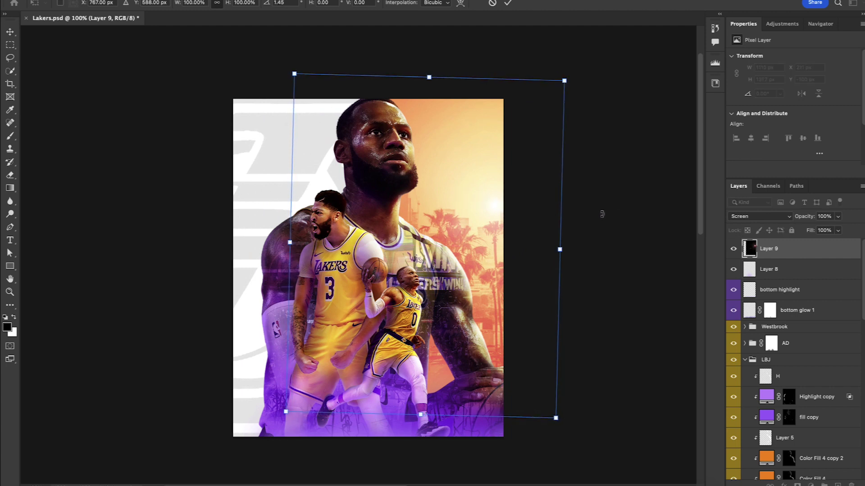
key(Return)
key(b)
click(733, 249)
click(733, 249)
click(732, 249)
click(733, 249)
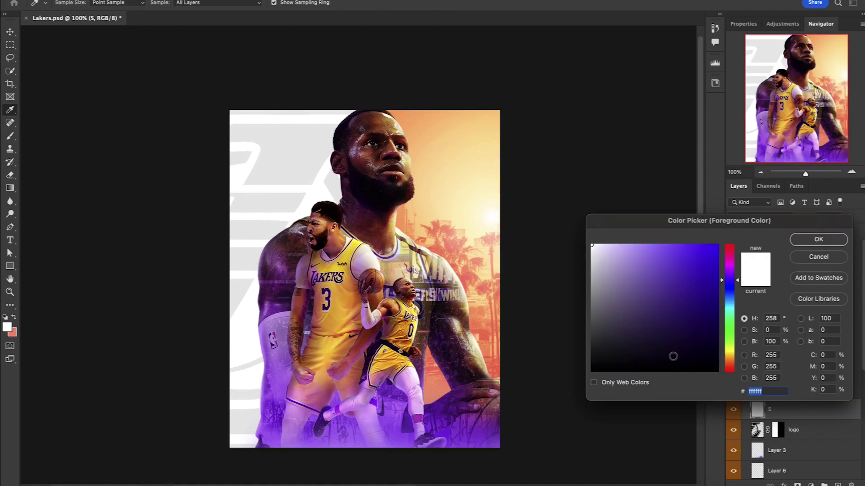
Step: Set the foreground color to dark purple #13091f for painting on the S layer
click(670, 359)
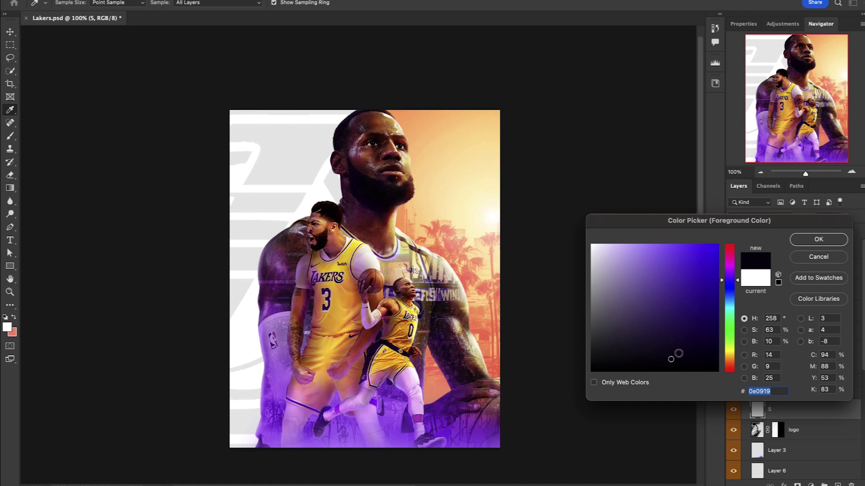
drag(670, 359, 680, 356)
drag(722, 282, 721, 279)
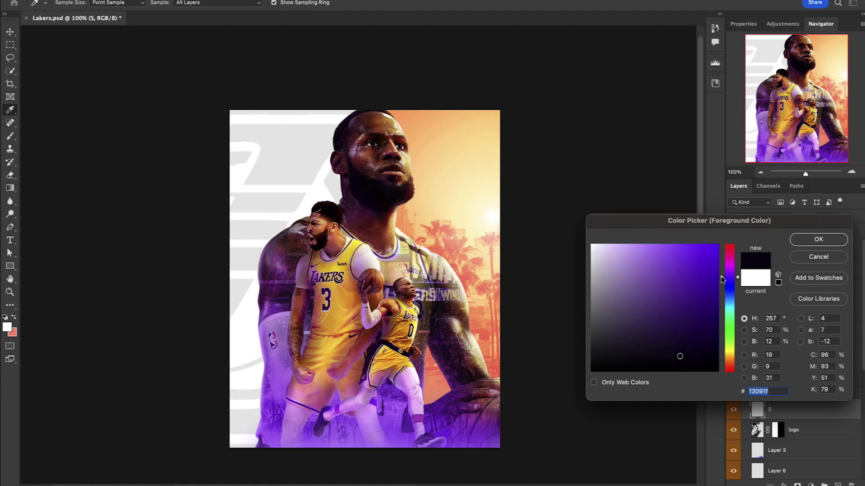
click(821, 242)
key(b)
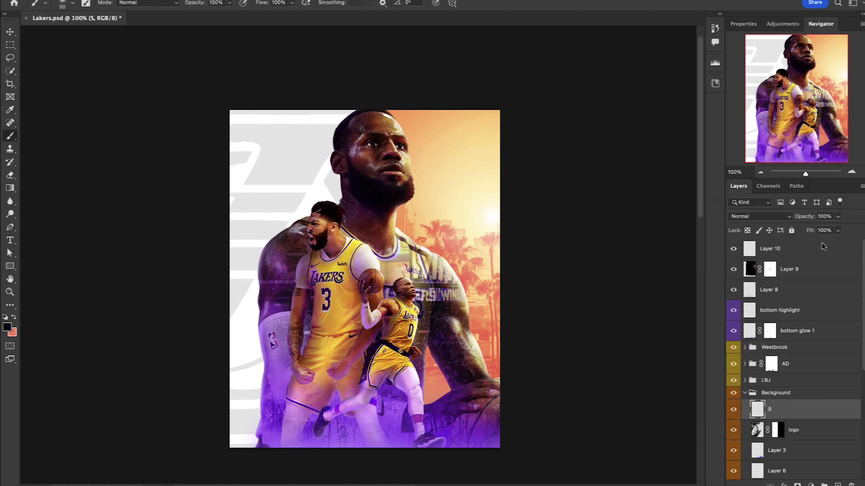
Step: Paint a soft dark shadow behind LeBron's head on the S layer at reduced flow and copy the logo mask onto it
drag(263, 4, 215, 19)
key(bracketright)
key(bracketright)
mouse_move(358, 111)
mouse_down()
mouse_move(352, 210)
mouse_move(302, 253)
mouse_move(348, 173)
mouse_move(330, 207)
mouse_move(328, 182)
mouse_move(365, 116)
mouse_move(345, 132)
mouse_up()
key(bracketright)
key(bracketright)
key(bracketright)
key(bracketright)
drag(778, 430, 782, 408)
Step: Paint a soft dark shadow at 19% flow on the S layer, behind LeBron's head and down along his shoulder and arm
mouse_move(345, 135)
mouse_down()
mouse_move(343, 195)
mouse_move(326, 204)
mouse_move(319, 236)
mouse_move(286, 263)
mouse_up()
drag(258, 4, 266, 3)
key(bracketleft)
key(bracketleft)
key(bracketleft)
mouse_move(278, 247)
mouse_down()
mouse_move(265, 269)
mouse_move(265, 308)
mouse_up()
scroll(270, 427, down, 3)
key(bracketright)
key(bracketright)
key(bracketright)
key(bracketright)
key(bracketright)
key(bracketright)
key(bracketright)
key(bracketright)
key(bracketright)
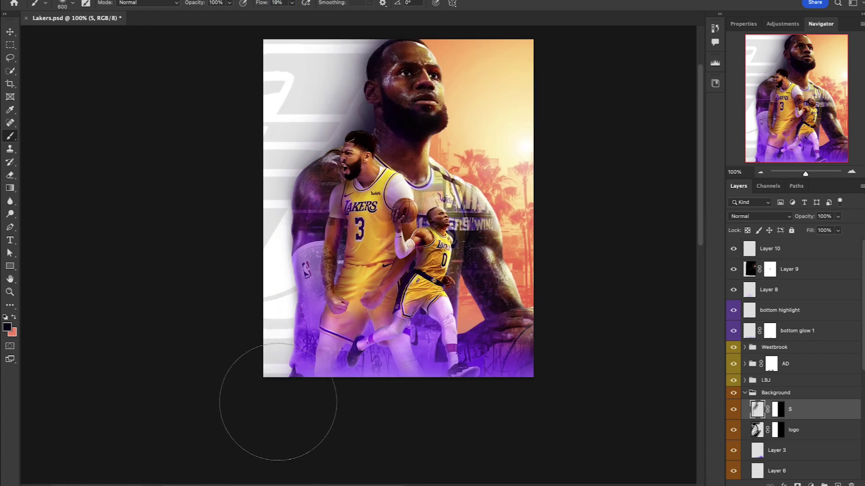
Step: Paint black with a smaller soft brush on the S layer's mask to soften parts of the shadow beside LeBron
scroll(378, 315, up, 3)
key(bracketleft)
key(bracketleft)
key(bracketleft)
key(bracketleft)
key(bracketleft)
key(bracketleft)
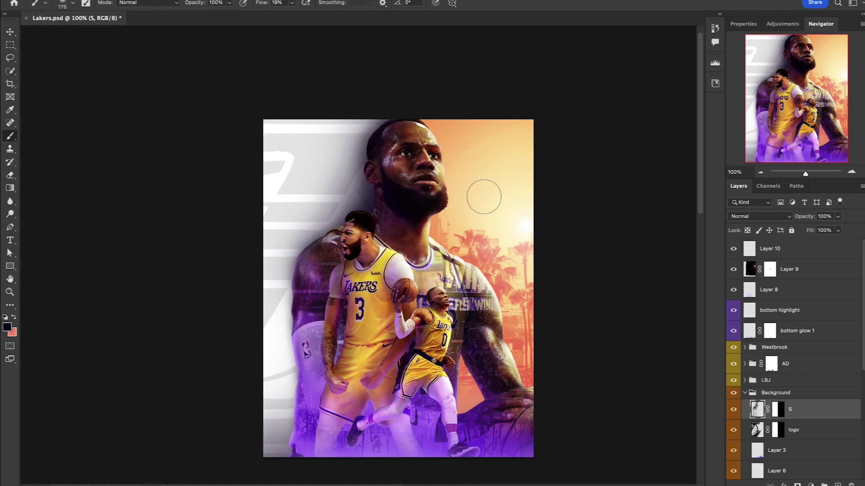
key(x)
click(778, 409)
key(x)
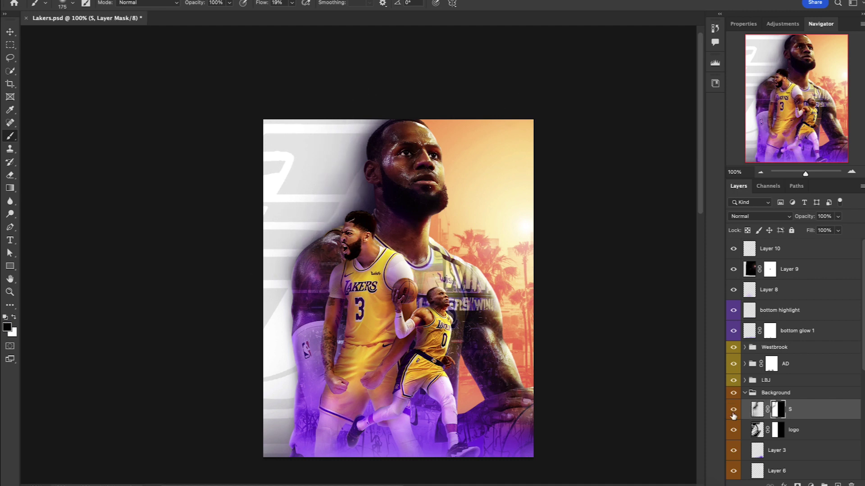
Step: Add a new layer above S and paint a soft #bf7eff purple glow over the lower part of the white background beside LeBron
click(838, 484)
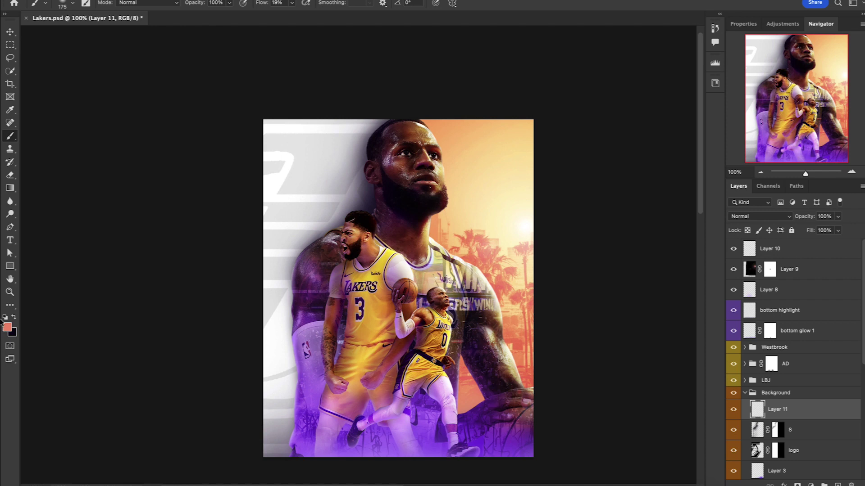
click(7, 329)
mouse_move(660, 249)
mouse_down()
mouse_move(666, 232)
mouse_move(655, 227)
mouse_up()
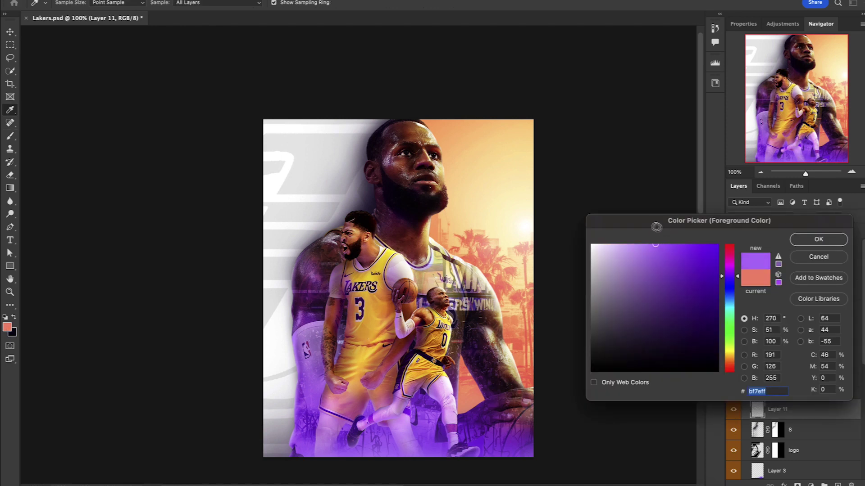
click(818, 239)
key(b)
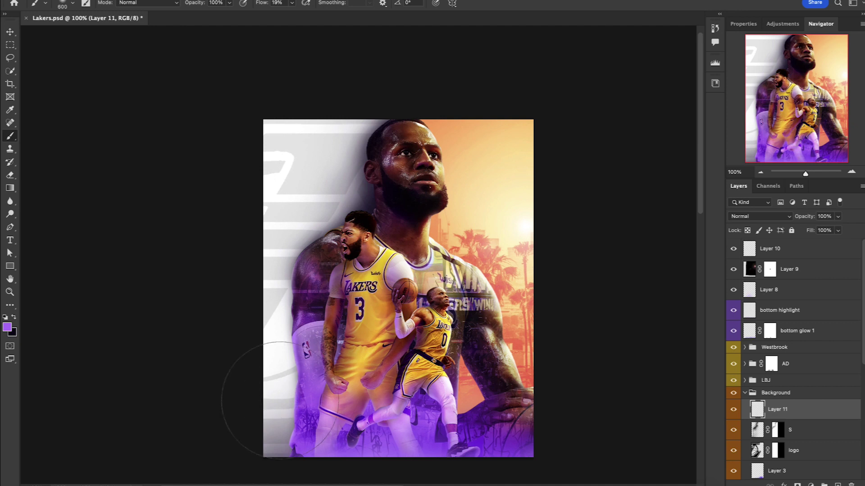
scroll(279, 400, down, 5)
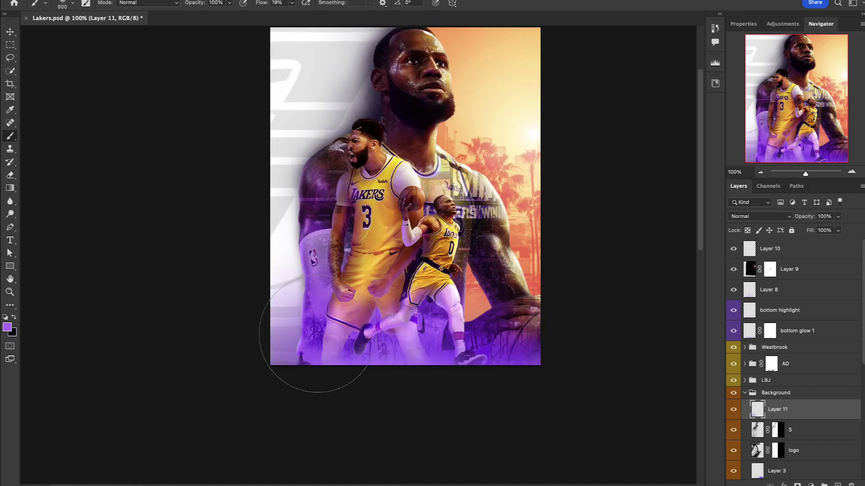
scroll(216, 347, up, 2)
click(259, 298)
click(258, 271)
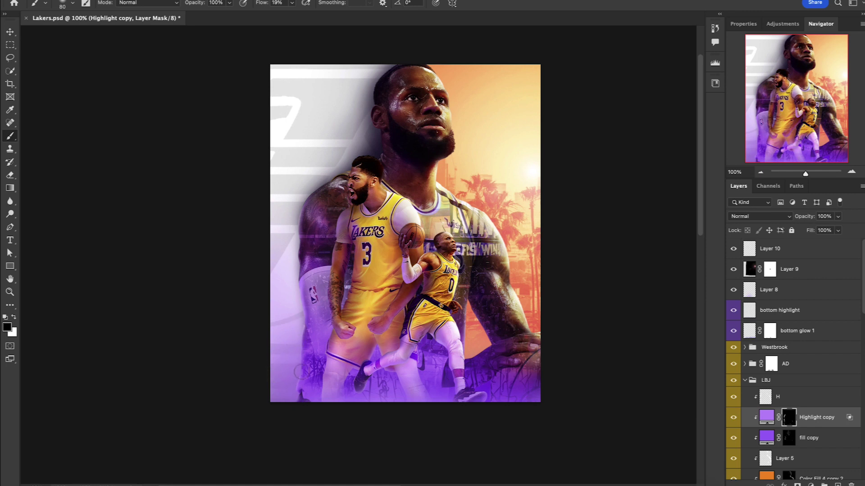
Step: Paint in black at 19% flow on the Gradient Map 2 mask in the LBJ group, over LeBron's lower body
key(alt+bracketright)
key(e)
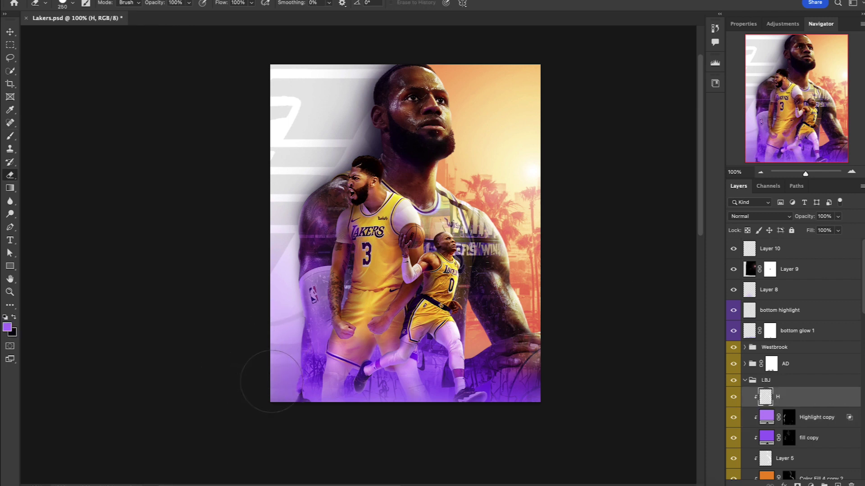
key(alt+bracketleft)
key(alt+bracketleft)
key(alt+bracketleft)
key(alt+bracketleft)
key(alt+bracketleft)
key(alt+bracketleft)
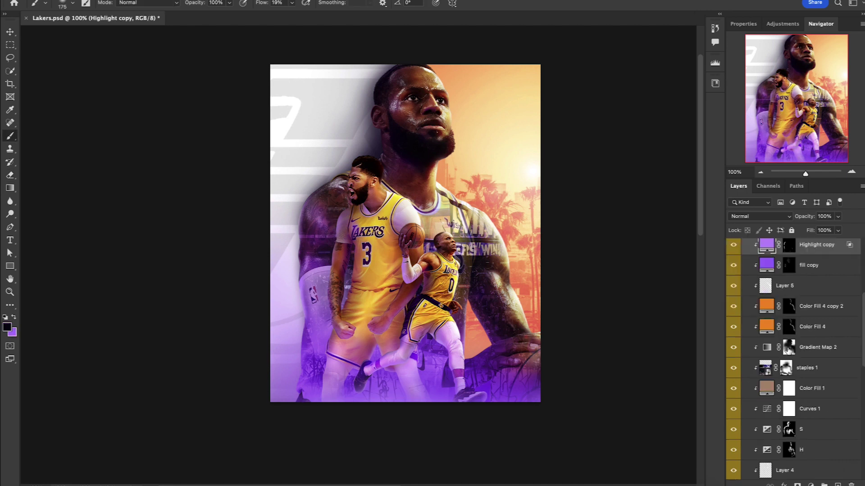
key(b)
key(d)
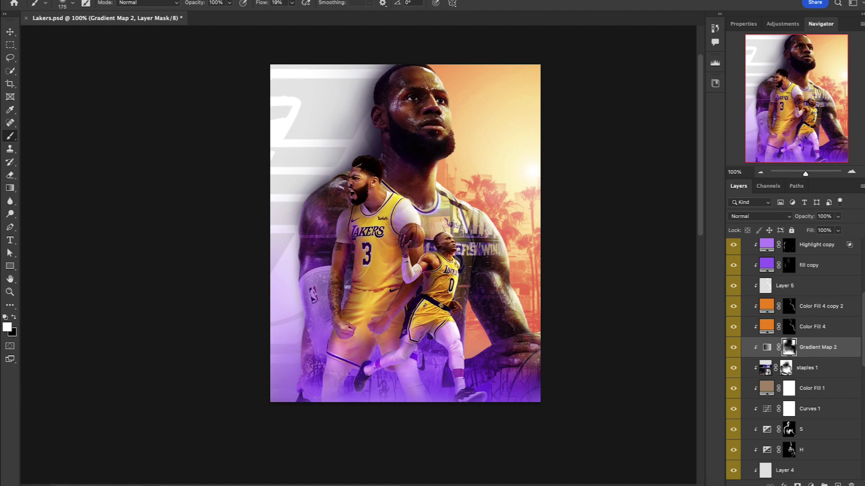
key(x)
drag(382, 382, 393, 388)
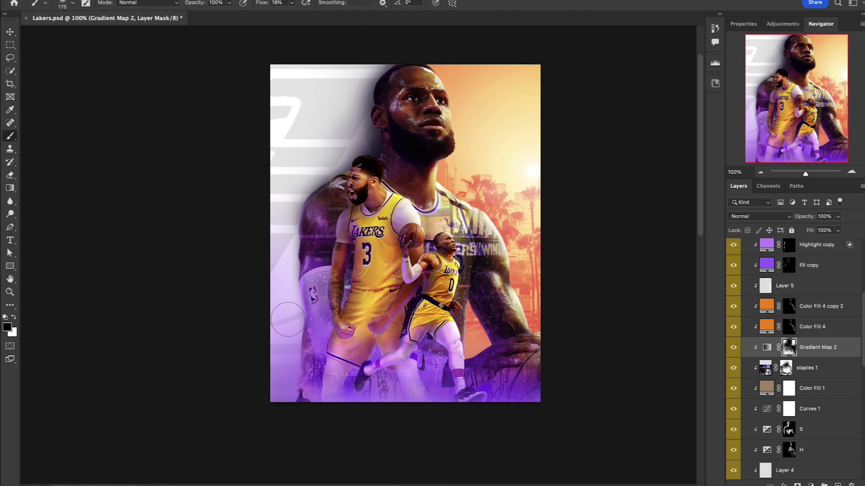
key(x)
scroll(422, 389, up, 2)
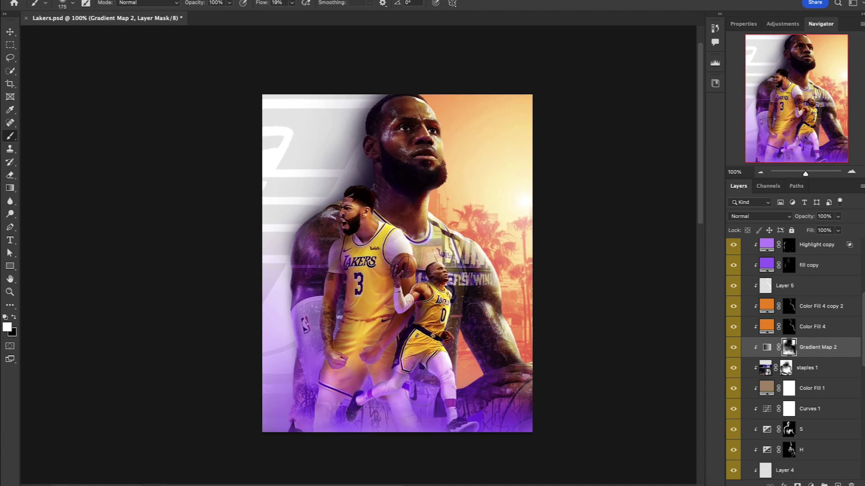